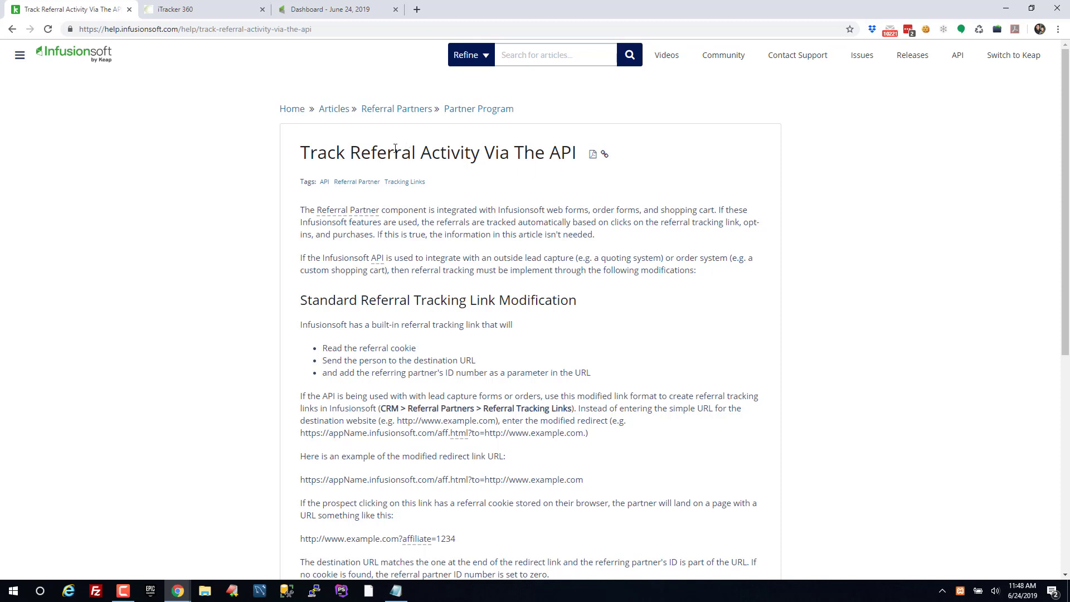
Study the help article's example landing URL and its affiliate=1234 partner parameter
{"action": "scroll", "coordinate": [290, 334], "scroll_direction": "down", "scroll_amount": 3}
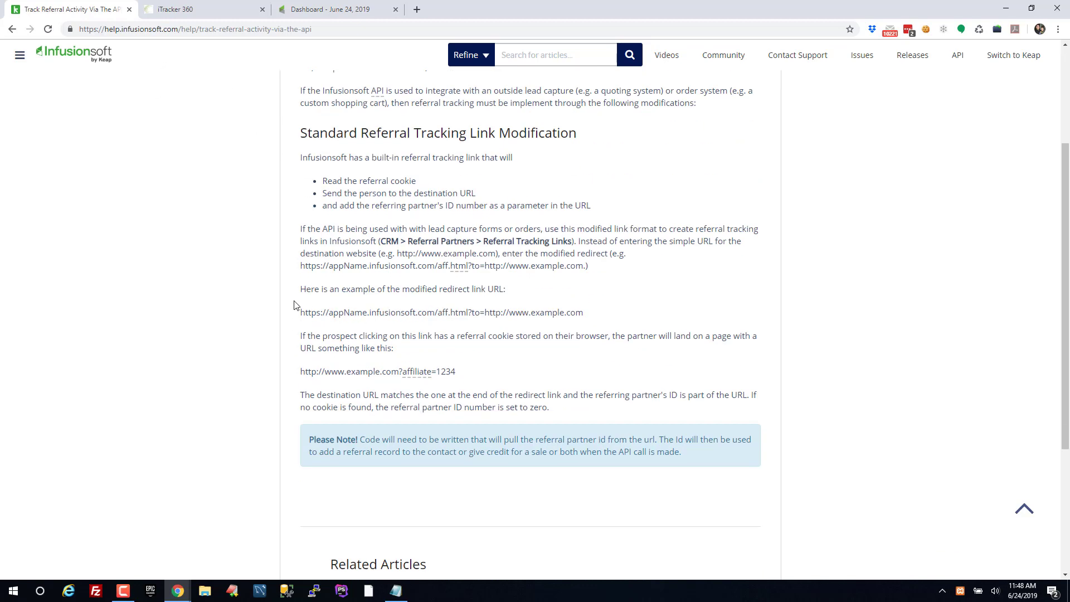
{"action": "left_click_drag", "start_coordinate": [584, 312], "coordinate": [300, 314]}
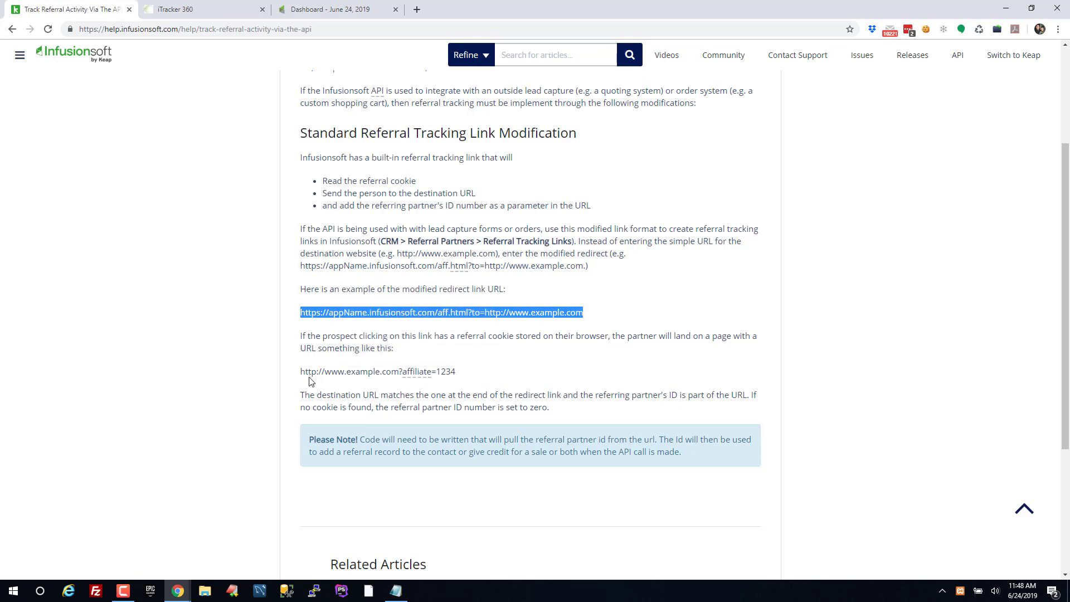
{"action": "left_click_drag", "start_coordinate": [300, 372], "coordinate": [462, 380]}
{"action": "left_click", "coordinate": [400, 371]}
{"action": "left_click", "coordinate": [457, 376]}
{"action": "double_click", "coordinate": [450, 373]}
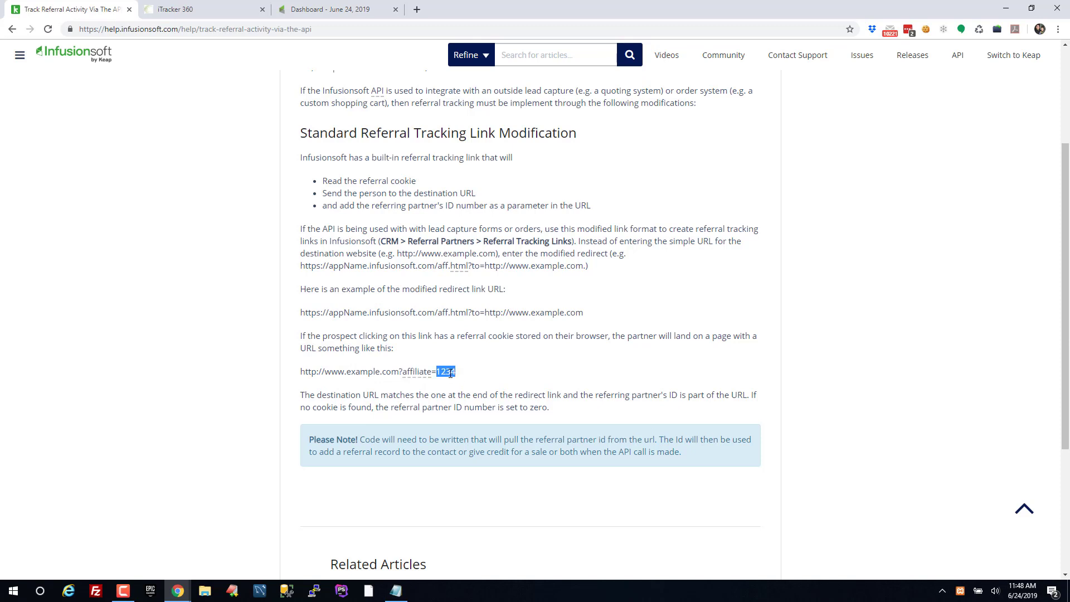
{"action": "left_click_drag", "start_coordinate": [455, 377], "coordinate": [301, 375]}
{"action": "left_click", "coordinate": [413, 373]}
{"action": "left_click_drag", "start_coordinate": [403, 372], "coordinate": [437, 373]}
{"action": "left_click", "coordinate": [481, 368]}
{"action": "scroll", "coordinate": [481, 368], "scroll_direction": "up", "scroll_amount": 3}
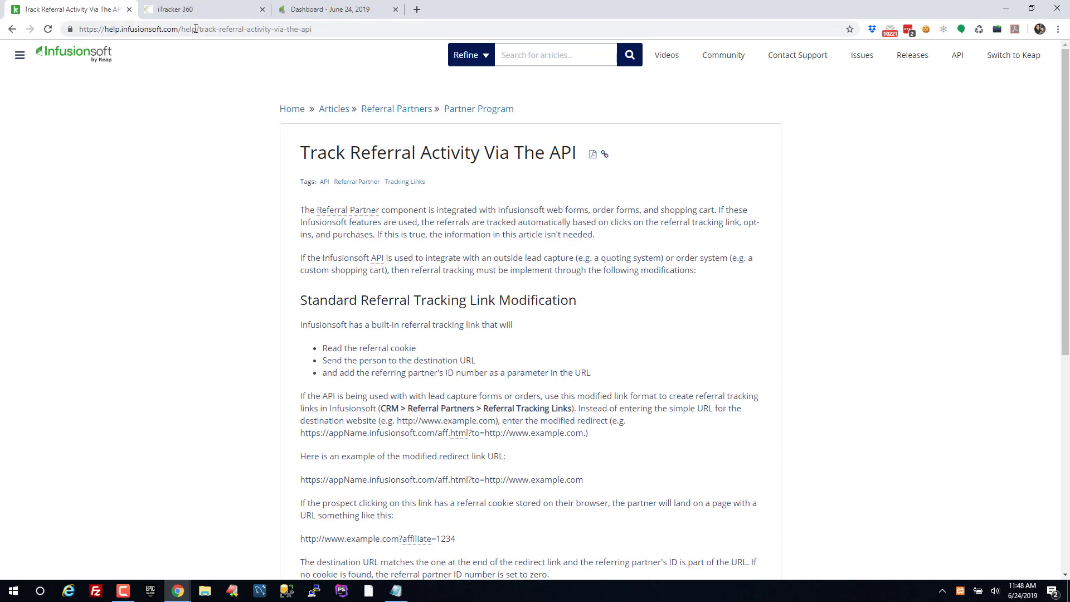
Go from the Infusionsoft dashboard's CRM settings to Referral Partner Defaults
{"action": "left_click", "coordinate": [188, 9]}
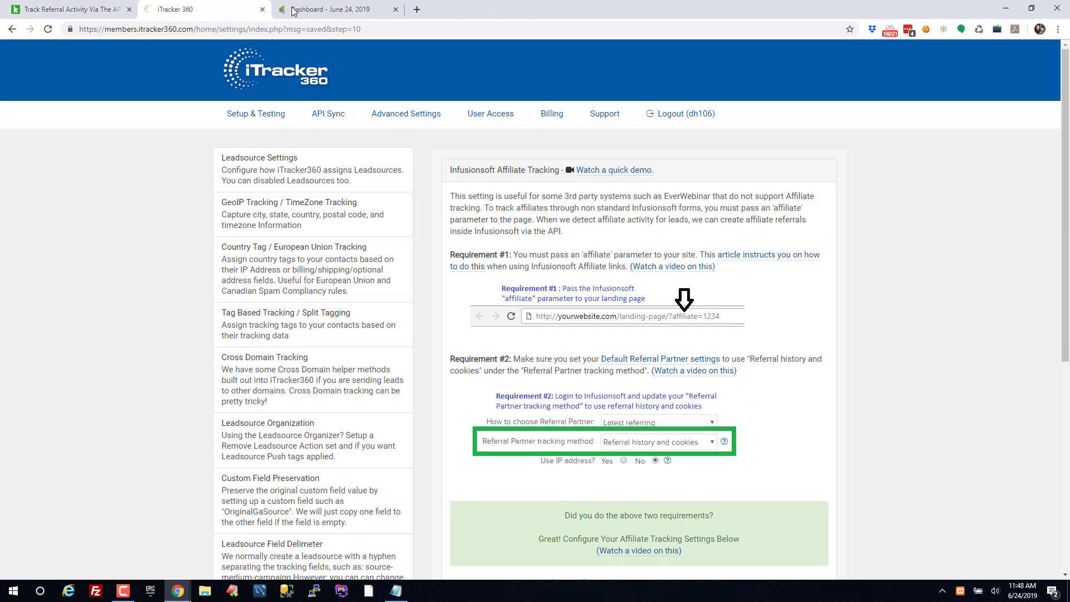
{"action": "left_click", "coordinate": [330, 9]}
{"action": "mouse_move", "coordinate": [276, 63]}
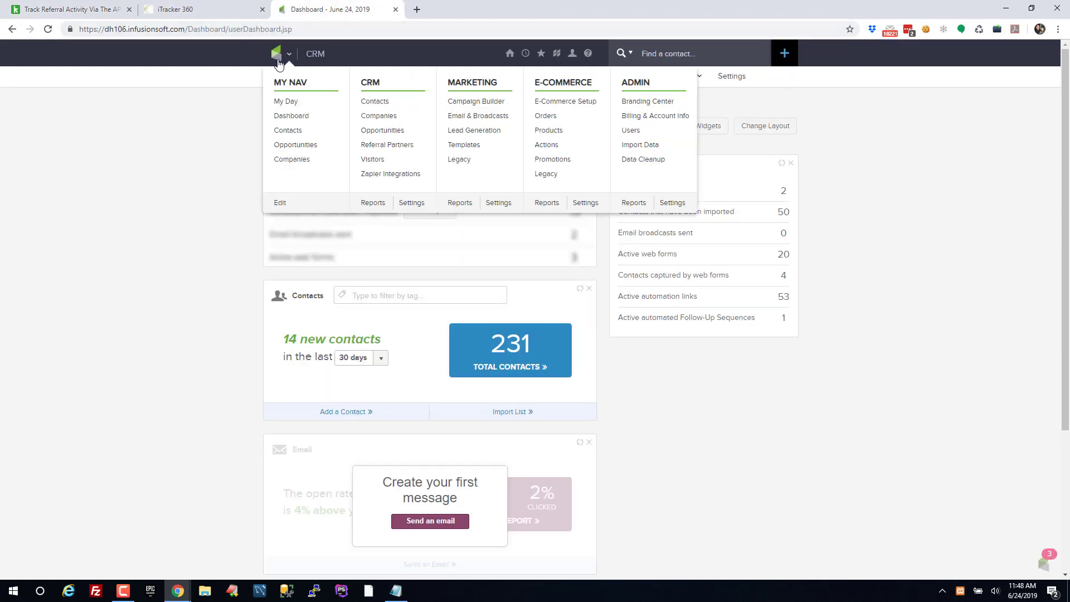
{"action": "left_click", "coordinate": [412, 203]}
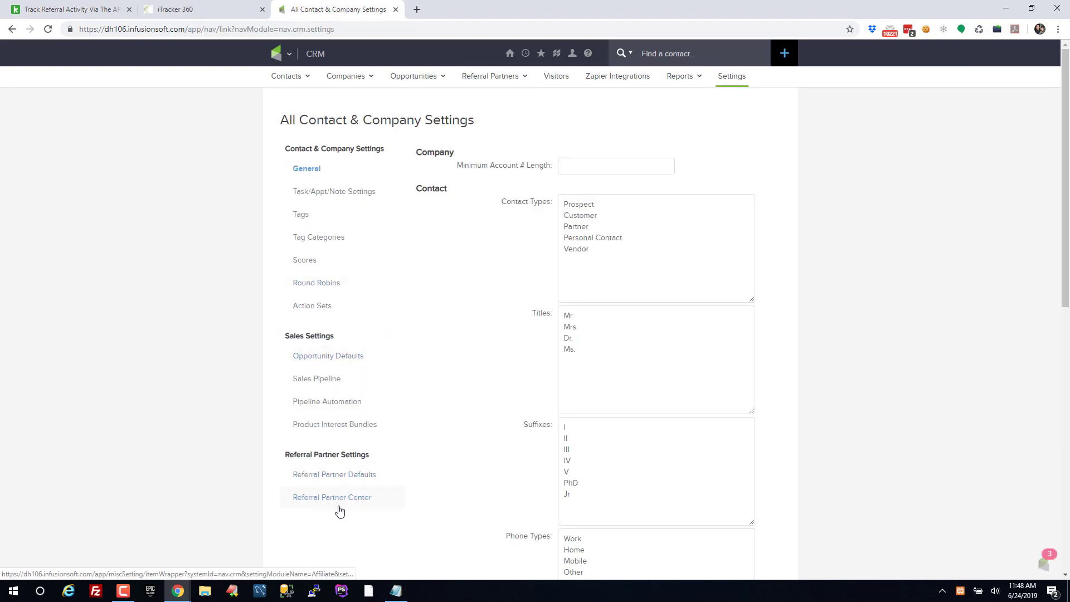
{"action": "left_click", "coordinate": [344, 483]}
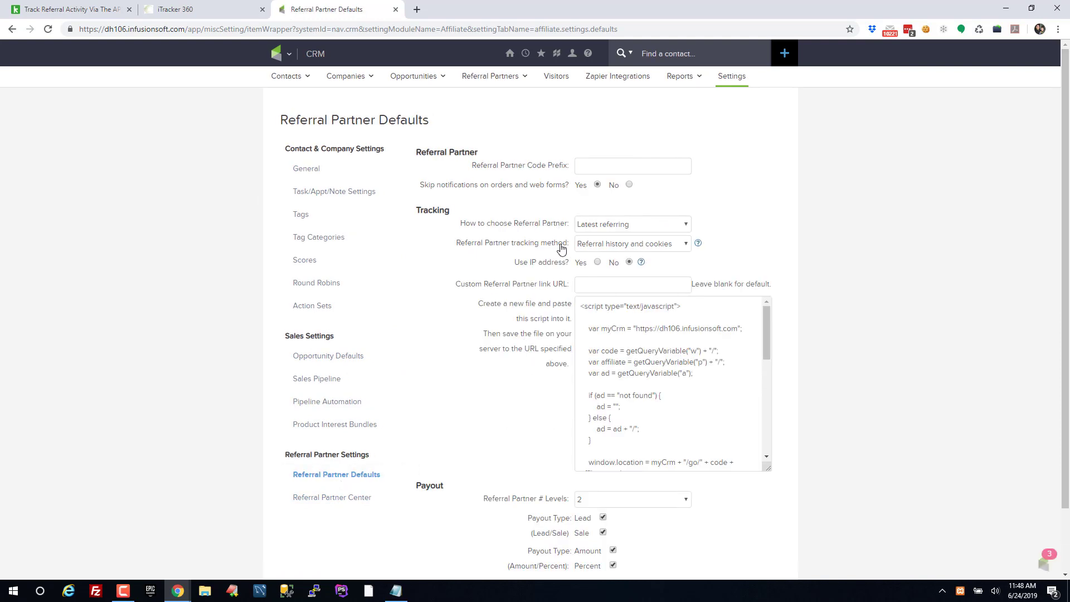
Keep Referral history and cookies tracking with Latest referring partner choice, and save
{"action": "left_click", "coordinate": [633, 247]}
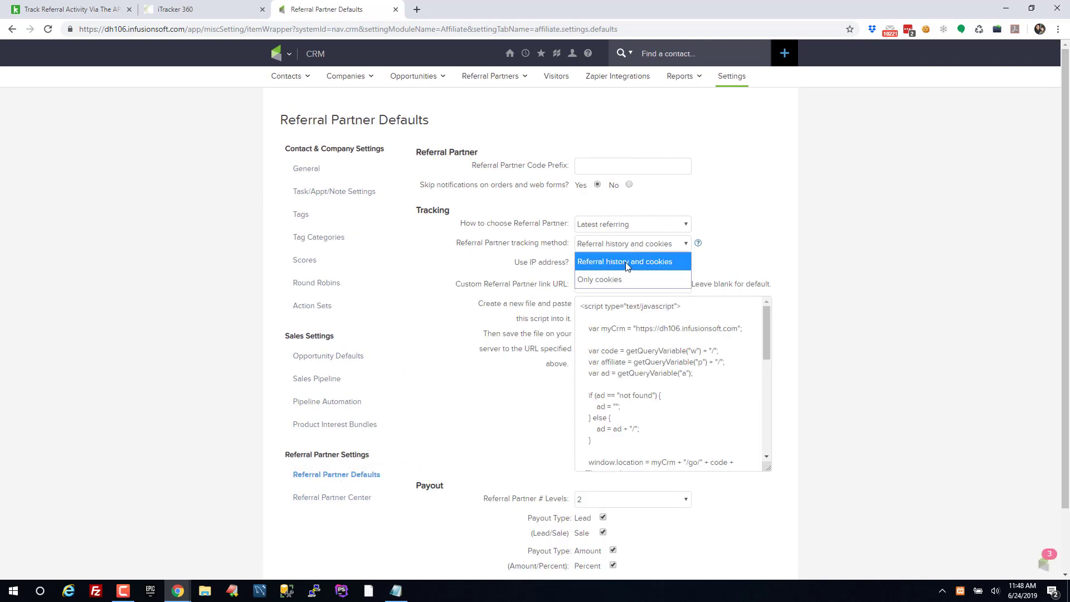
{"action": "left_click", "coordinate": [659, 267]}
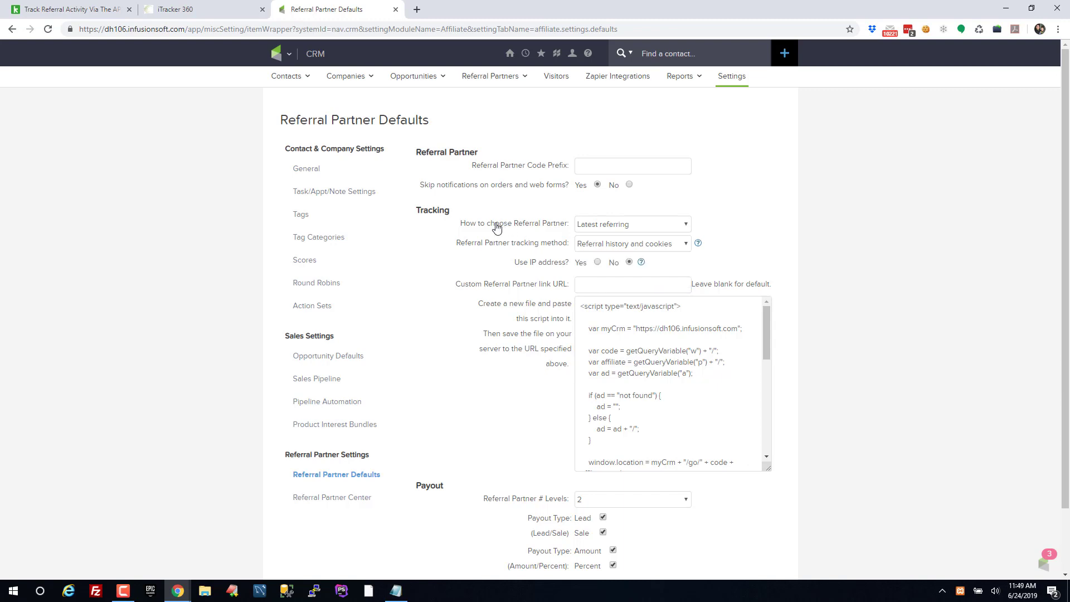
{"action": "left_click_drag", "start_coordinate": [460, 224], "coordinate": [596, 226]}
{"action": "left_click", "coordinate": [635, 225]}
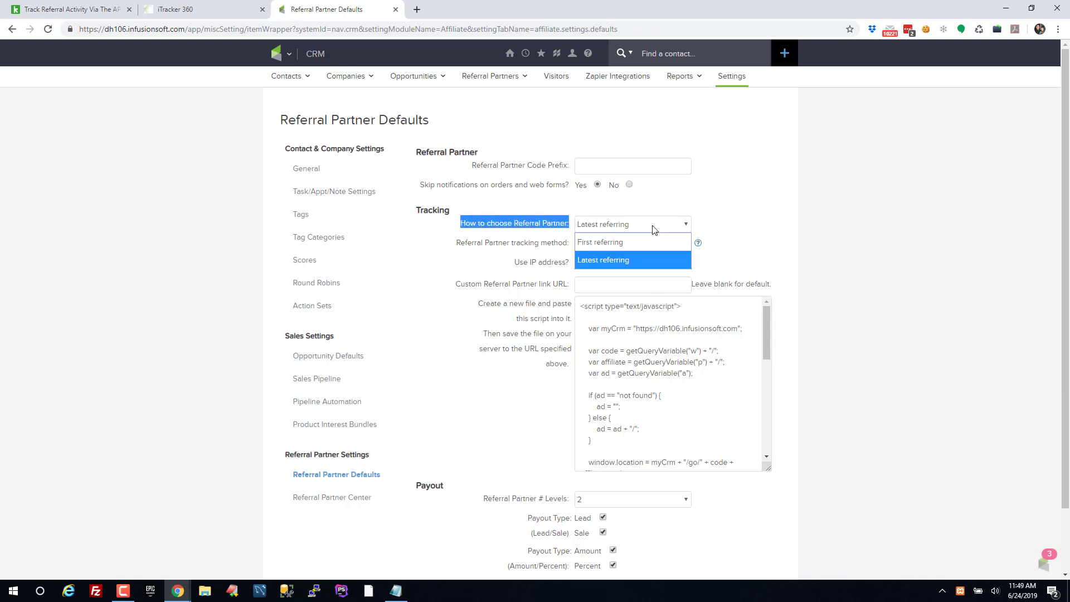
{"action": "left_click", "coordinate": [618, 261]}
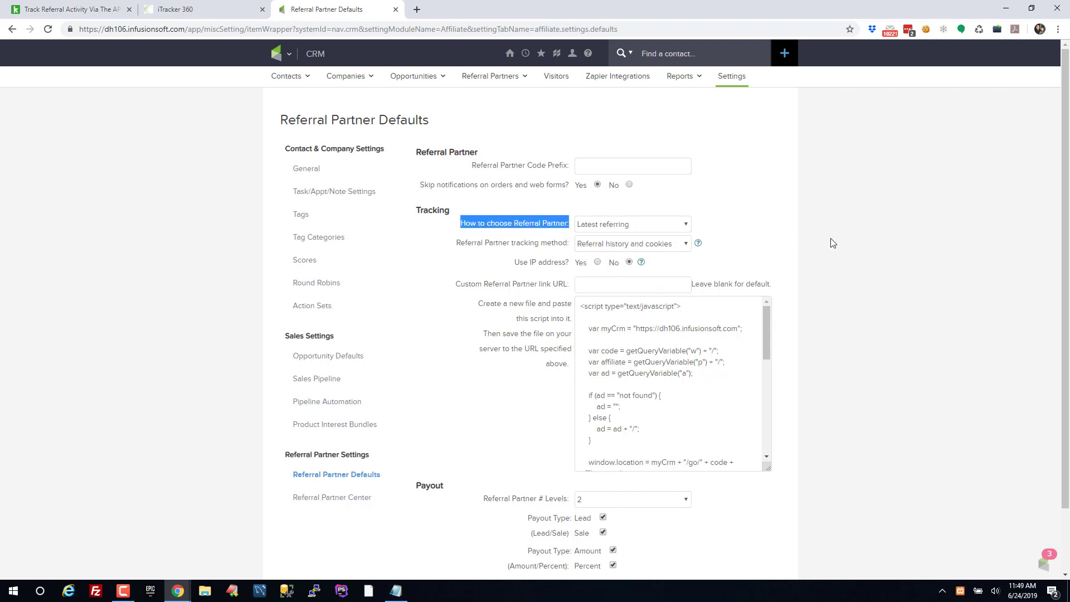
{"action": "left_click", "coordinate": [831, 241]}
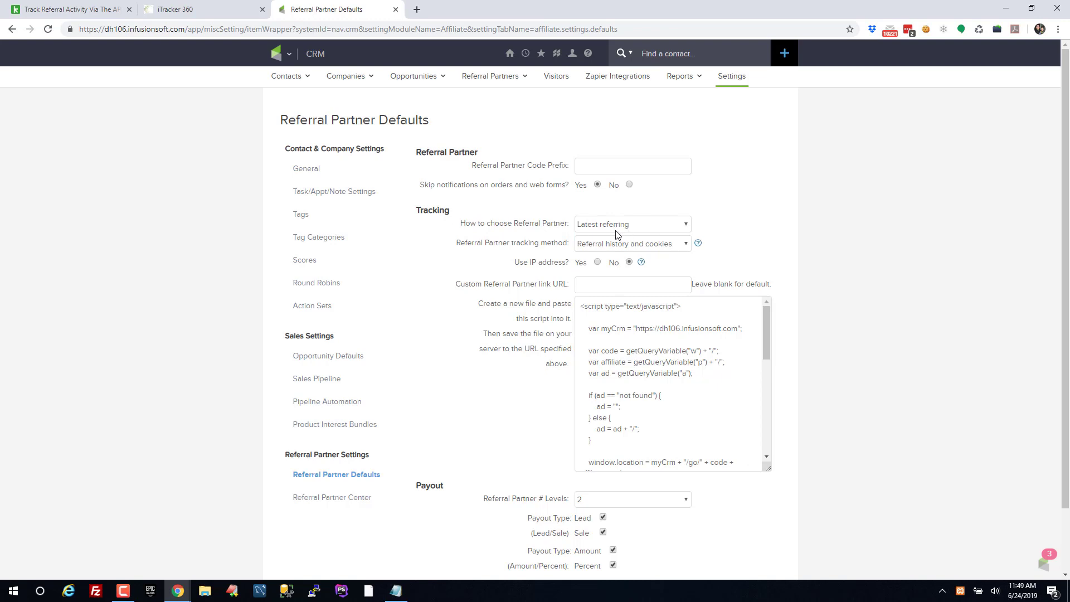
{"action": "scroll", "coordinate": [892, 321], "scroll_direction": "down", "scroll_amount": 2}
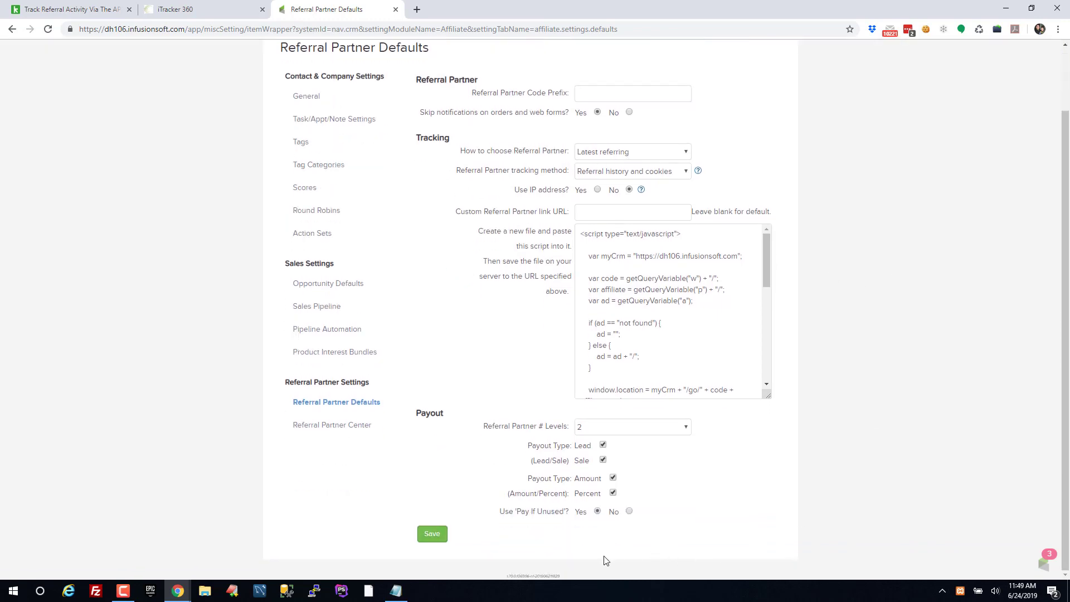
{"action": "left_click", "coordinate": [432, 535]}
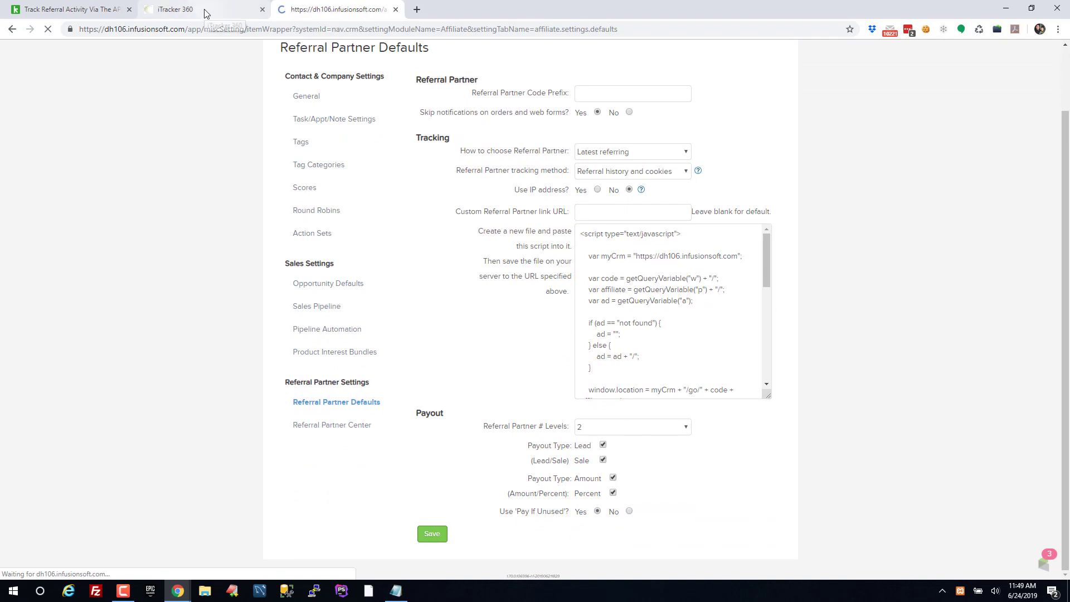
{"action": "left_click", "coordinate": [204, 14]}
Open iTracker 360's Infusionsoft Affiliate Tracking settings and review its requirements
{"action": "left_click", "coordinate": [397, 117]}
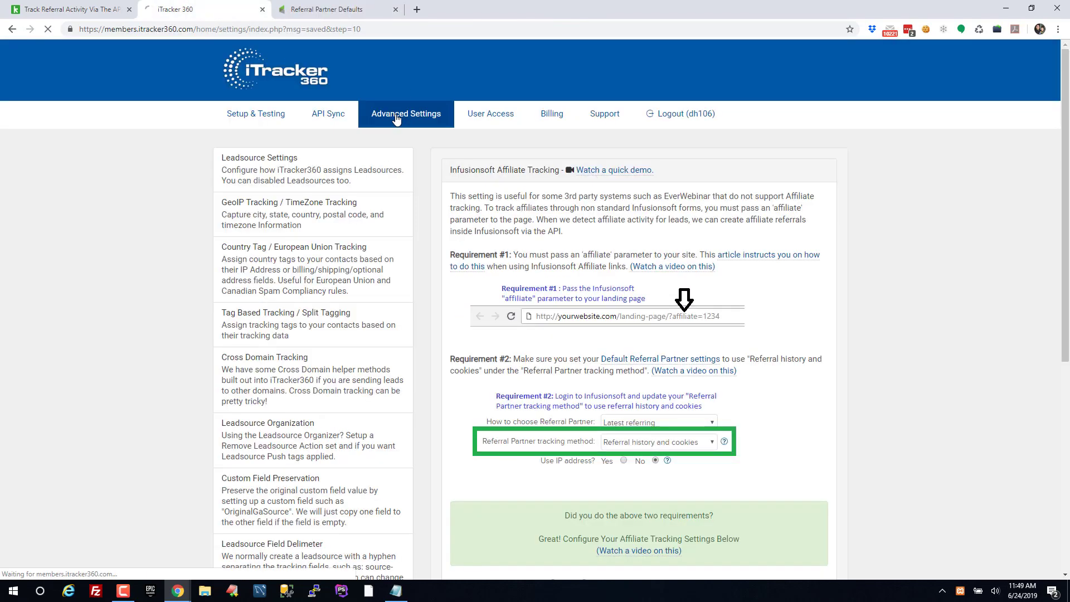
{"action": "scroll", "coordinate": [126, 295], "scroll_direction": "down", "scroll_amount": 6}
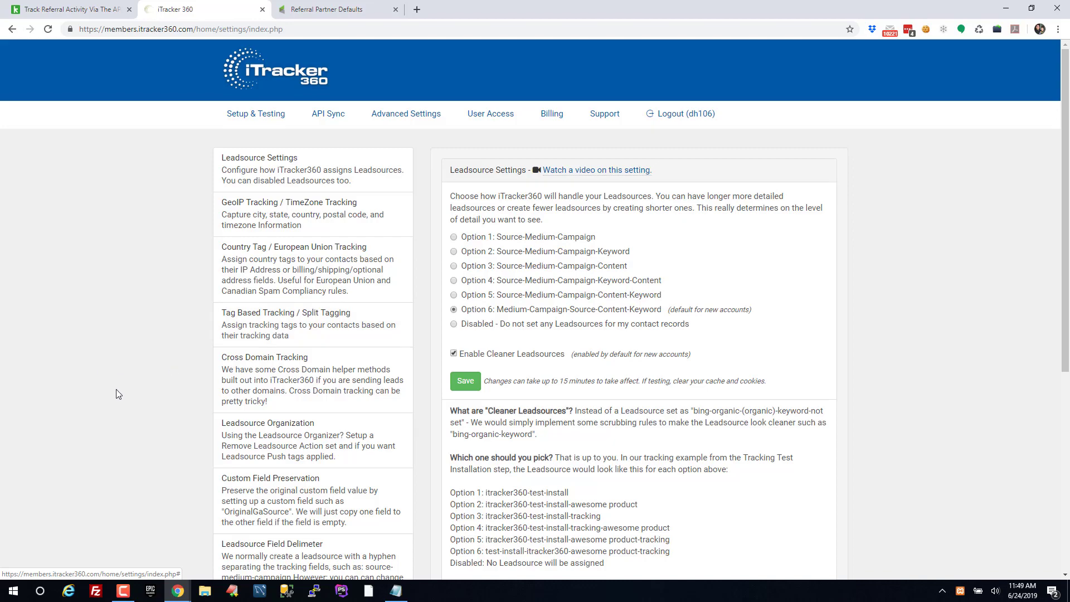
{"action": "scroll", "coordinate": [279, 356], "scroll_direction": "down", "scroll_amount": 5}
{"action": "left_click", "coordinate": [288, 399]}
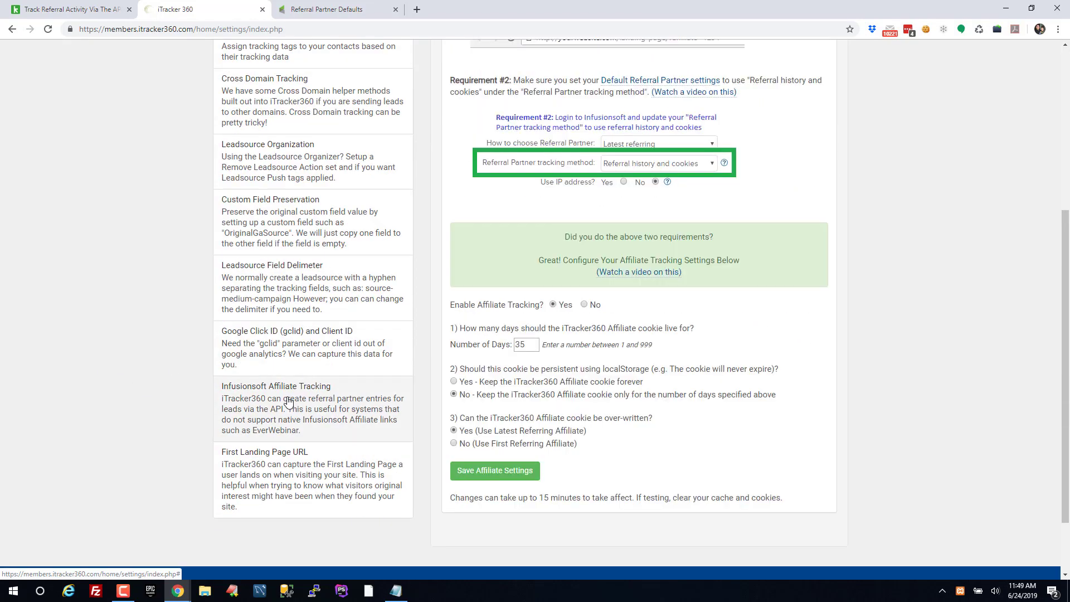
{"action": "scroll", "coordinate": [563, 278], "scroll_direction": "up", "scroll_amount": 3}
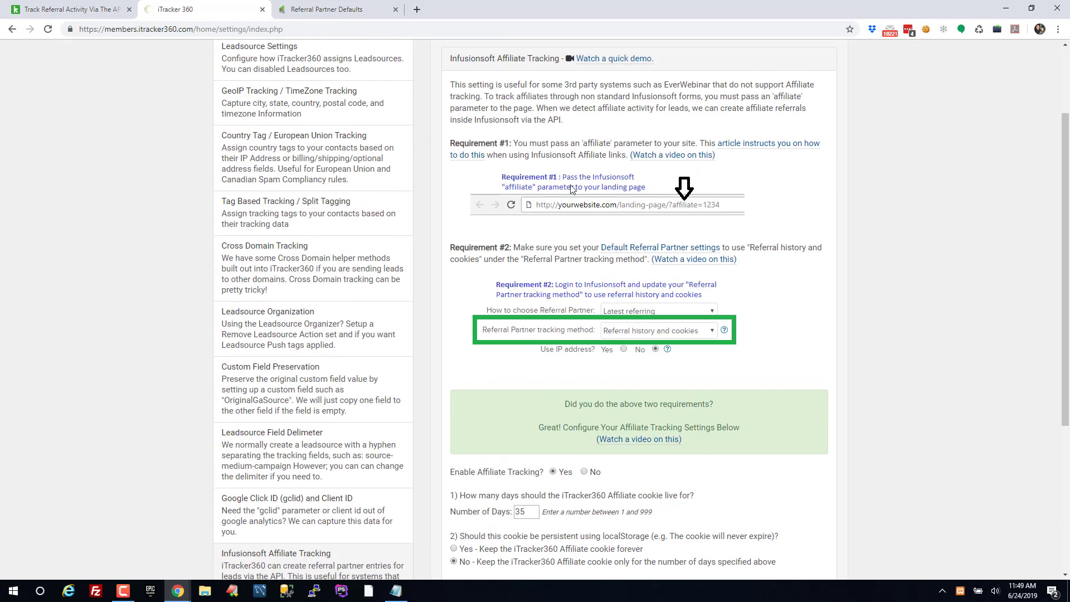
{"action": "left_click_drag", "start_coordinate": [455, 143], "coordinate": [515, 143]}
{"action": "left_click_drag", "start_coordinate": [455, 247], "coordinate": [529, 247]}
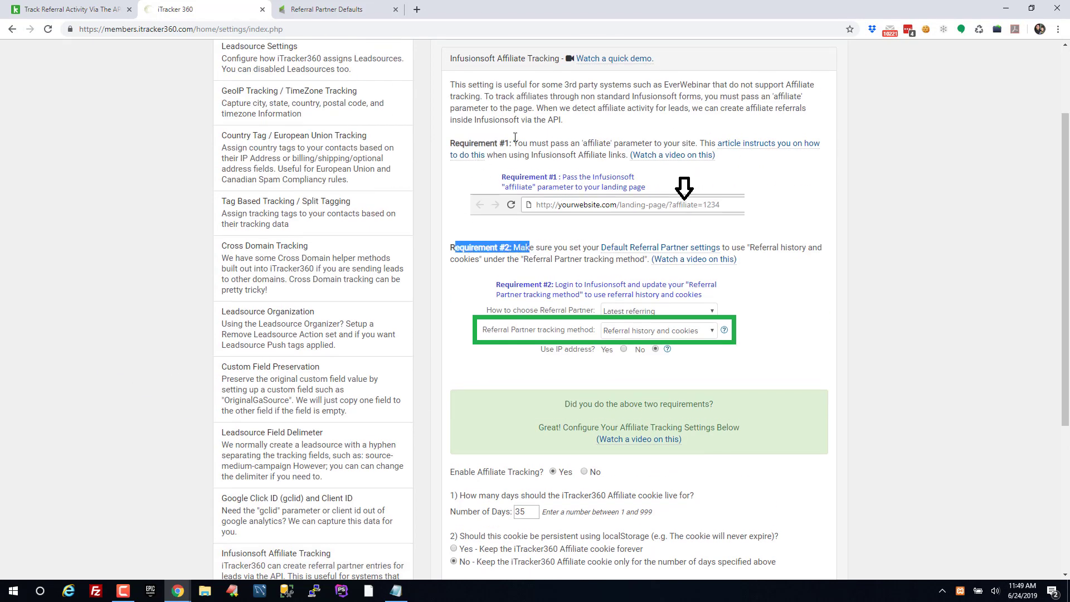
{"action": "scroll", "coordinate": [848, 310], "scroll_direction": "down", "scroll_amount": 4}
{"action": "left_click_drag", "start_coordinate": [450, 248], "coordinate": [556, 252]}
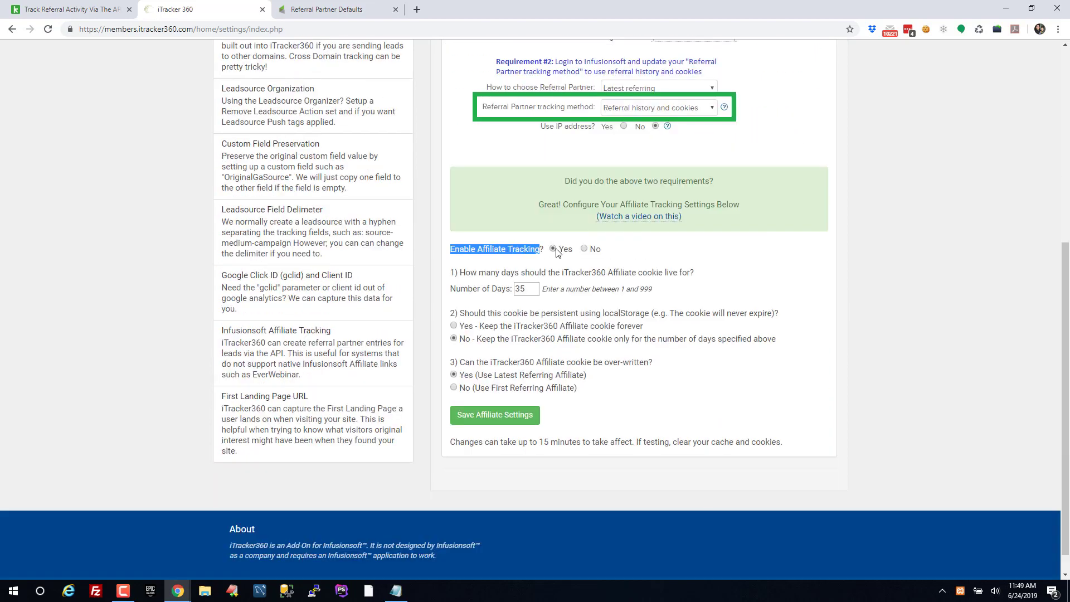
Keep the 35-day cookie lifetime and Use Latest Referring Affiliate, then save
{"action": "left_click_drag", "start_coordinate": [537, 287], "coordinate": [488, 289]}
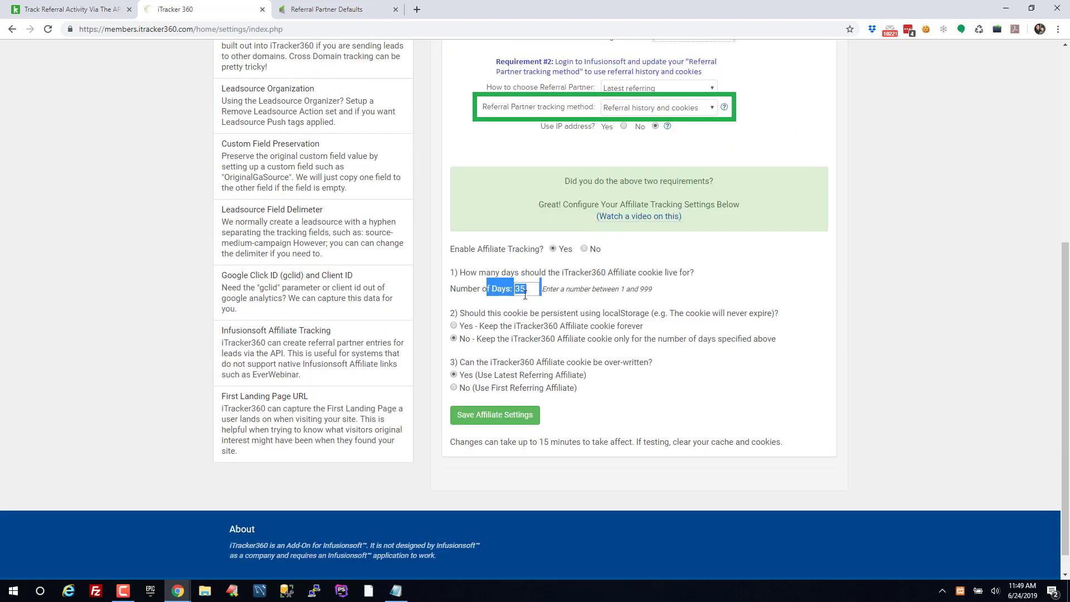
{"action": "left_click", "coordinate": [533, 289]}
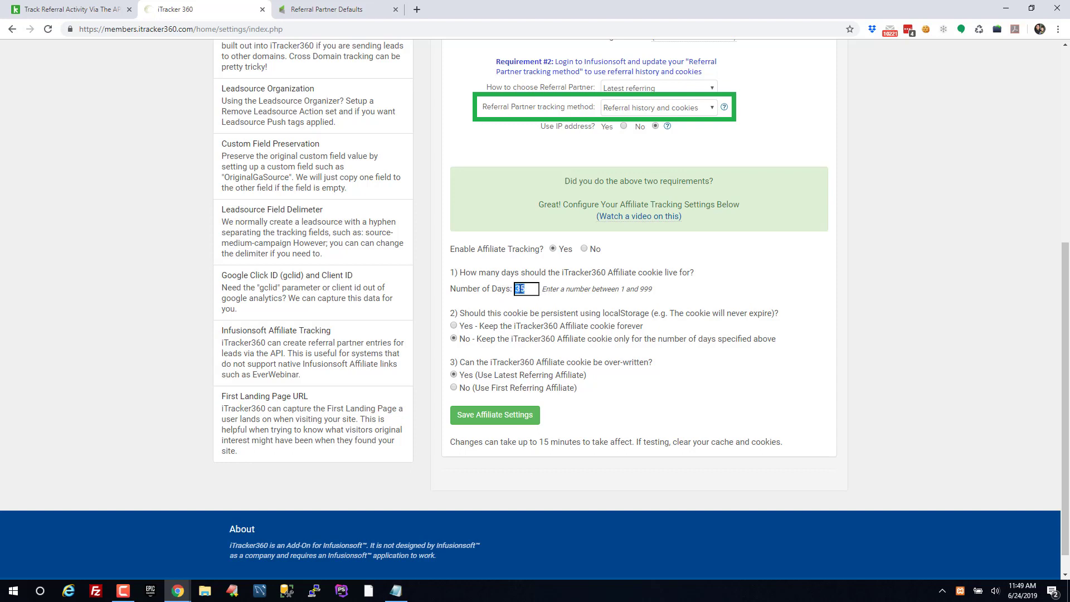
{"action": "left_click_drag", "start_coordinate": [463, 329], "coordinate": [603, 327]}
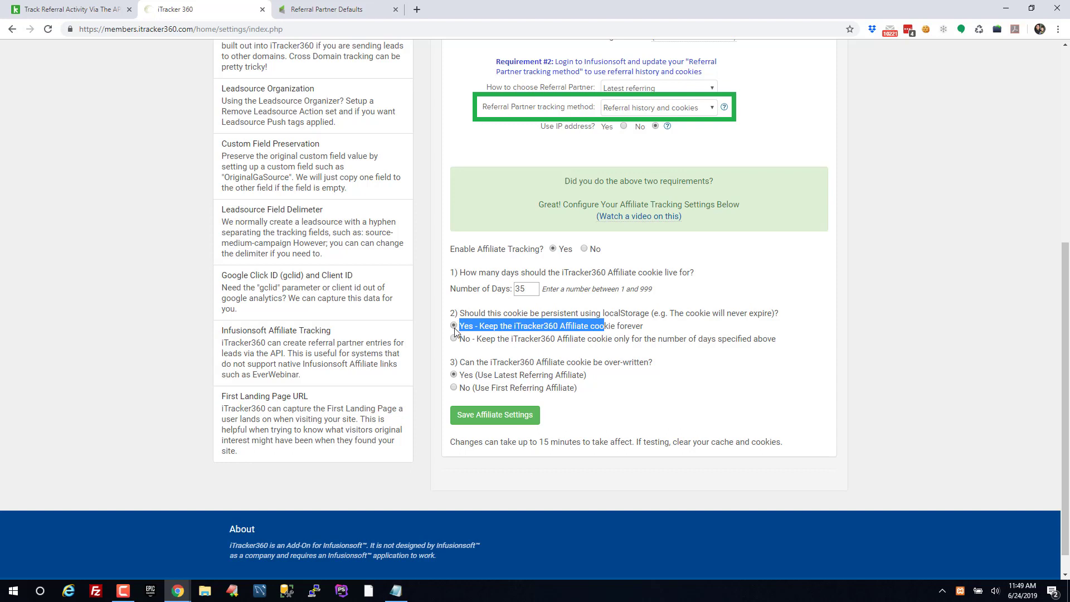
{"action": "left_click_drag", "start_coordinate": [603, 313], "coordinate": [645, 313]}
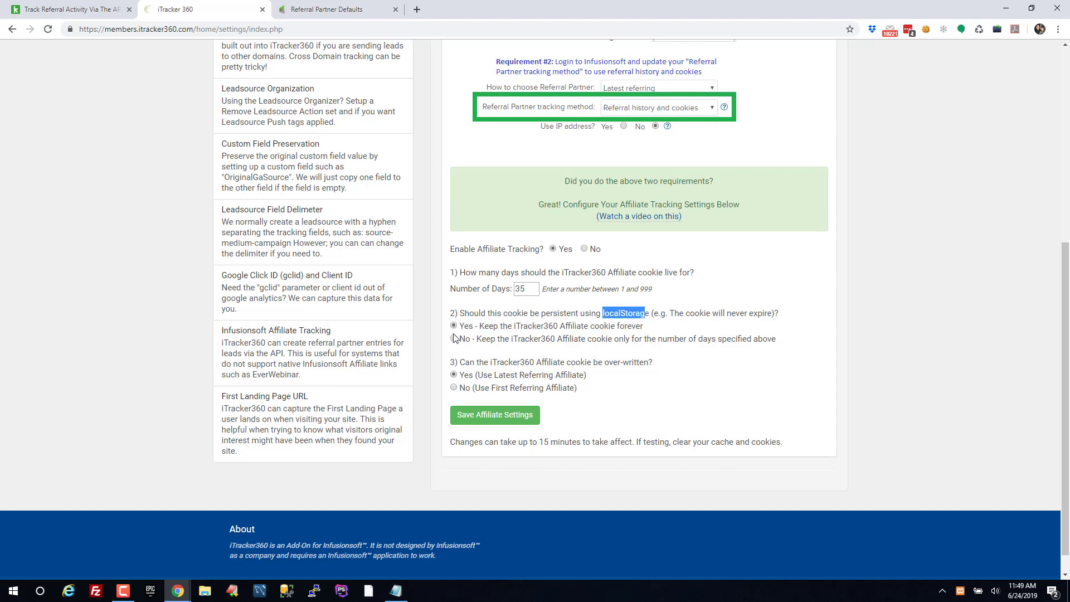
{"action": "left_click", "coordinate": [458, 337]}
{"action": "left_click_drag", "start_coordinate": [496, 364], "coordinate": [676, 365]}
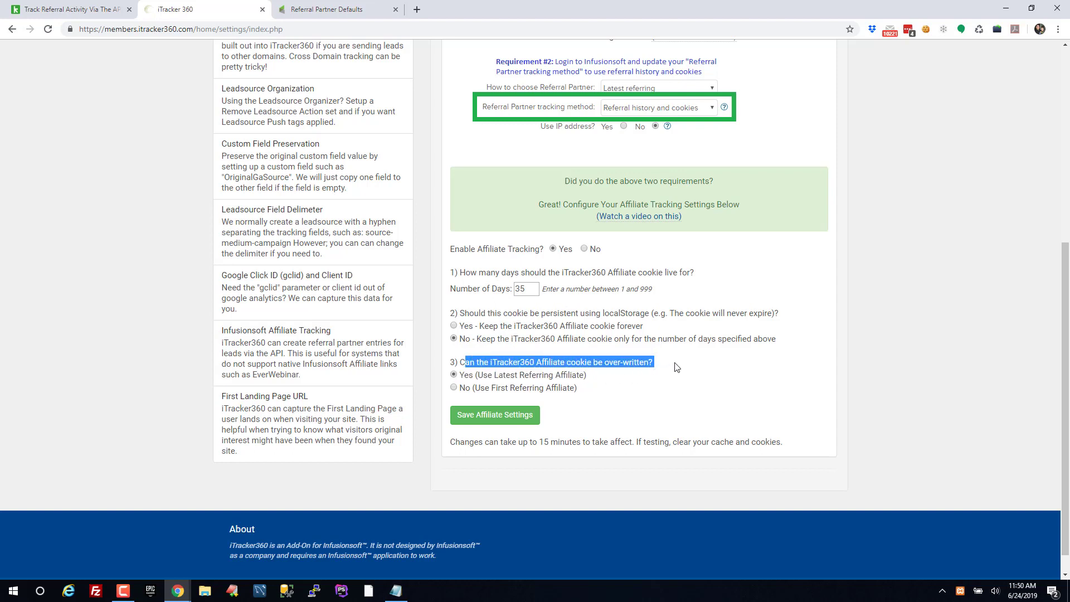
{"action": "left_click", "coordinate": [544, 374]}
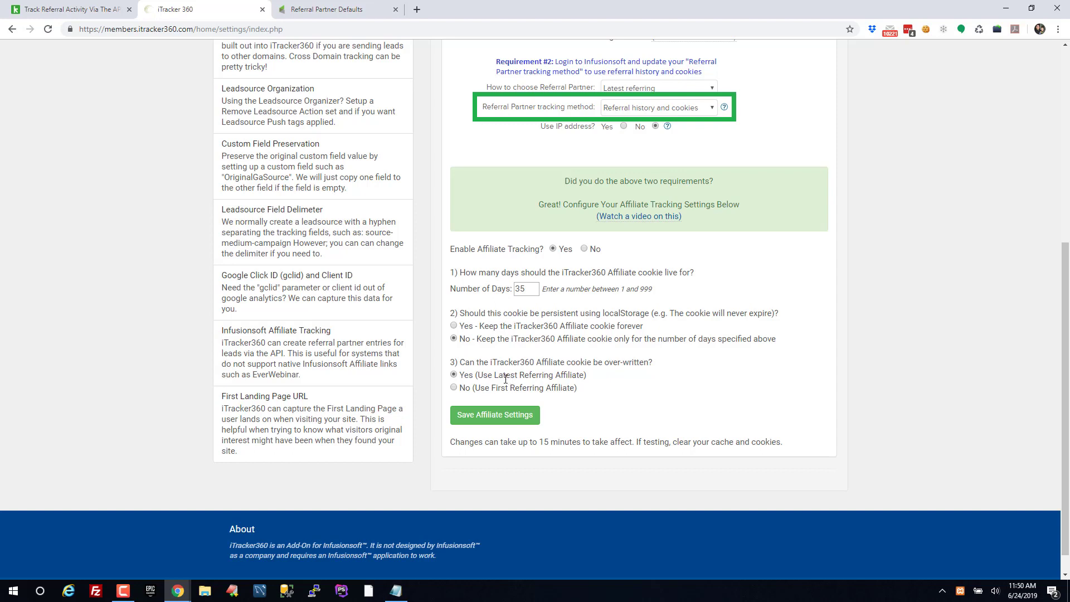
{"action": "left_click_drag", "start_coordinate": [493, 377], "coordinate": [565, 374]}
{"action": "left_click_drag", "start_coordinate": [490, 387], "coordinate": [563, 389]}
{"action": "left_click", "coordinate": [602, 389]}
{"action": "left_click_drag", "start_coordinate": [498, 375], "coordinate": [548, 375]}
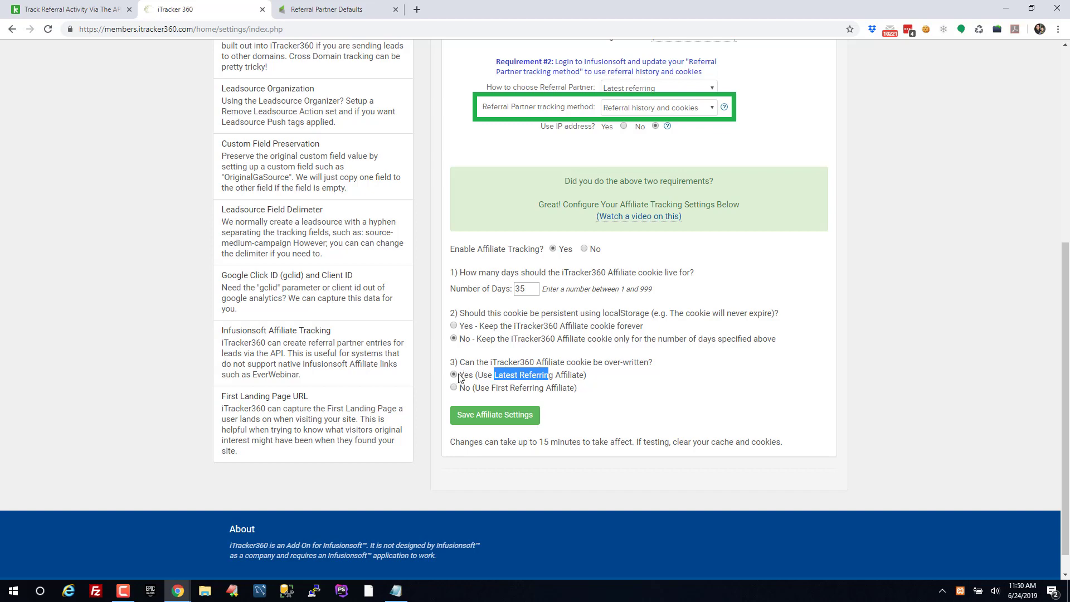
{"action": "left_click", "coordinate": [484, 416]}
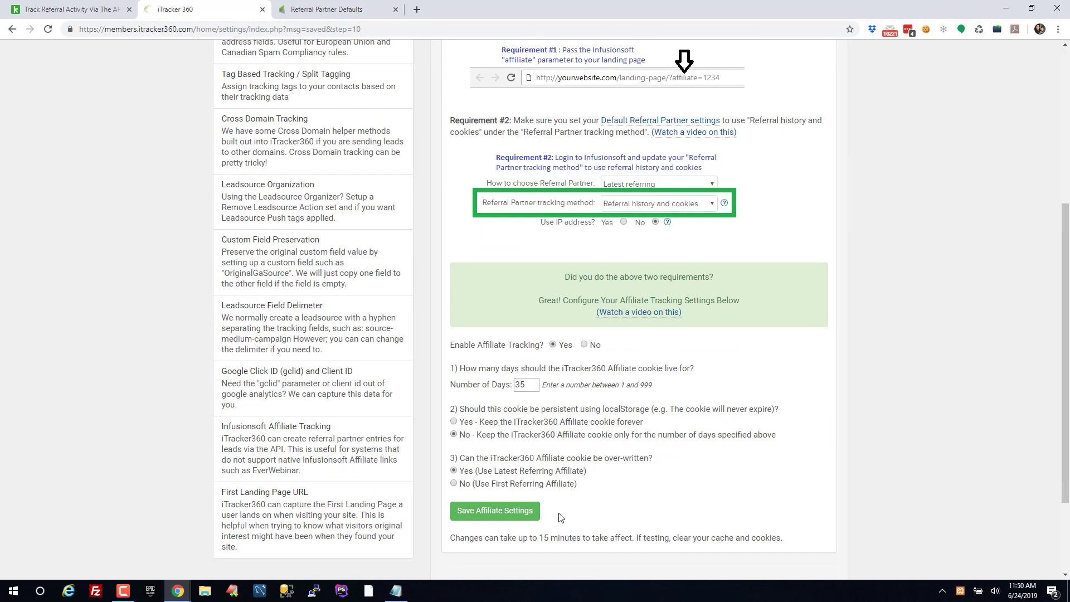
Review the note about the 15-minute delay and clearing cache and cookies
{"action": "left_click_drag", "start_coordinate": [524, 537], "coordinate": [624, 538]}
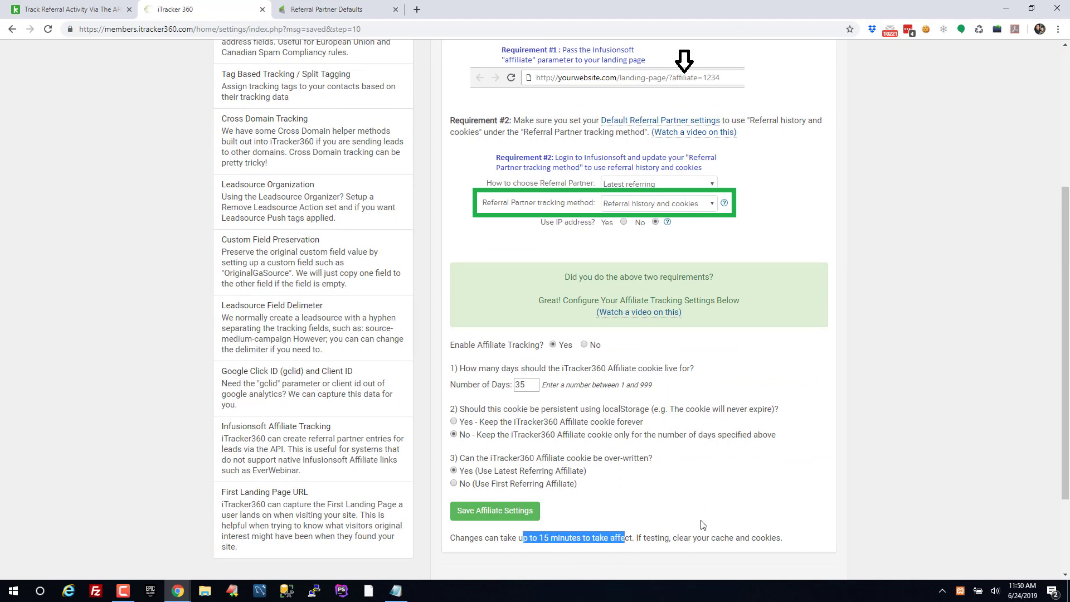
{"action": "left_click_drag", "start_coordinate": [716, 538], "coordinate": [808, 538]}
{"action": "left_click", "coordinate": [698, 538]}
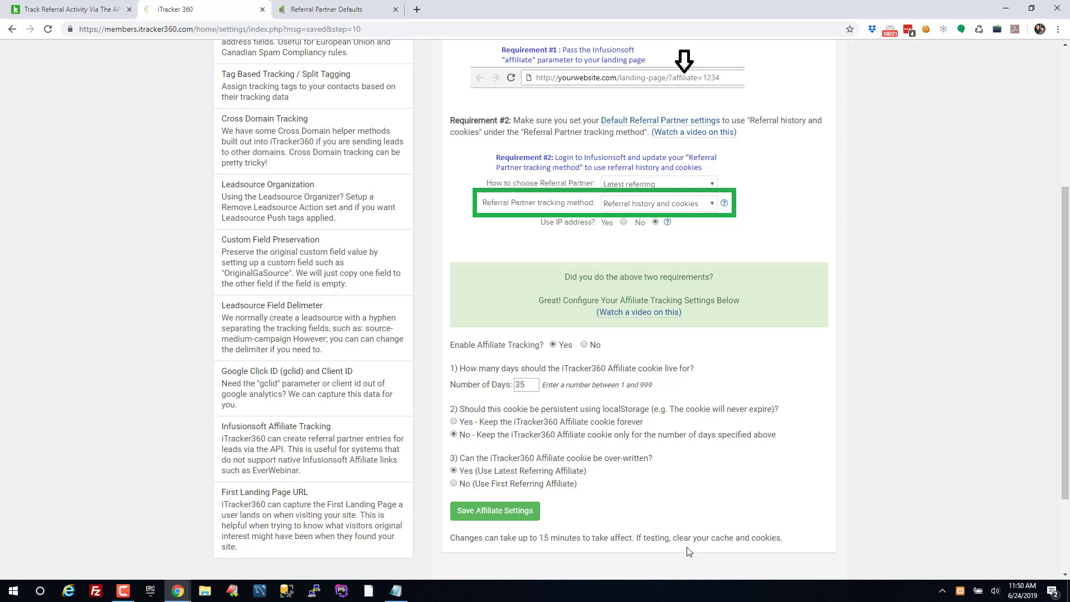
{"action": "left_click_drag", "start_coordinate": [476, 538], "coordinate": [763, 538]}
{"action": "left_click", "coordinate": [774, 548]}
{"action": "left_click", "coordinate": [72, 9]}
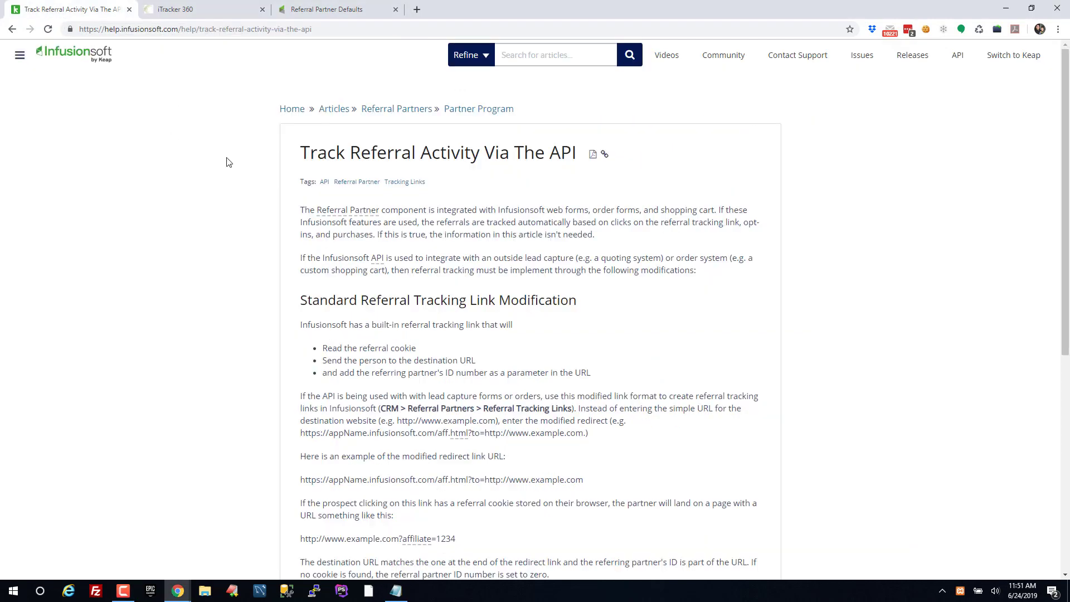
{"action": "scroll", "coordinate": [507, 338], "scroll_direction": "down", "scroll_amount": 3}
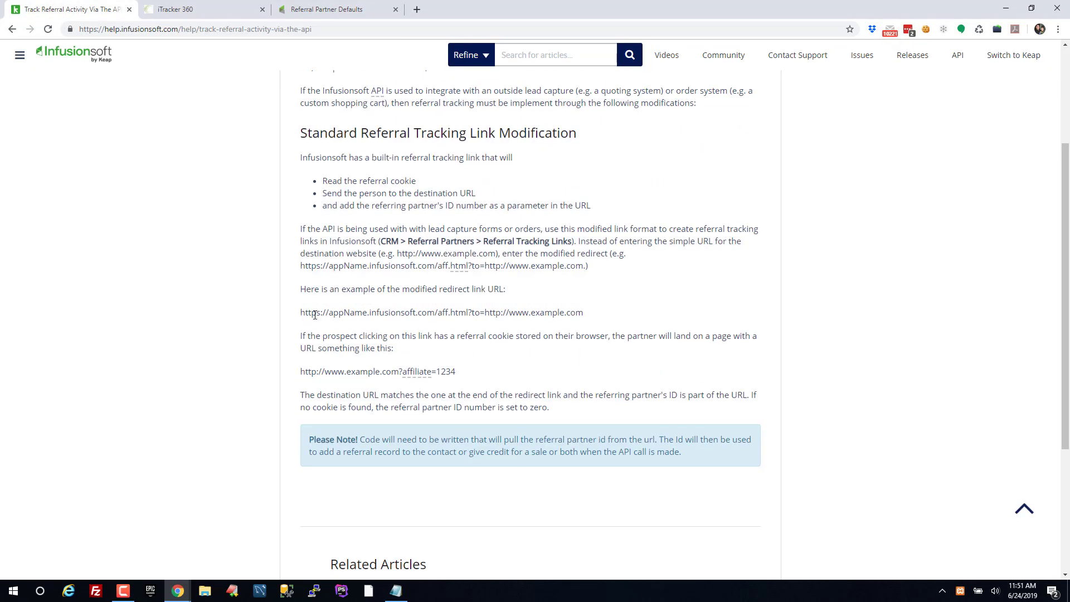
{"action": "left_click_drag", "start_coordinate": [300, 313], "coordinate": [621, 315]}
{"action": "left_click", "coordinate": [586, 319]}
{"action": "left_click_drag", "start_coordinate": [484, 313], "coordinate": [586, 313]}
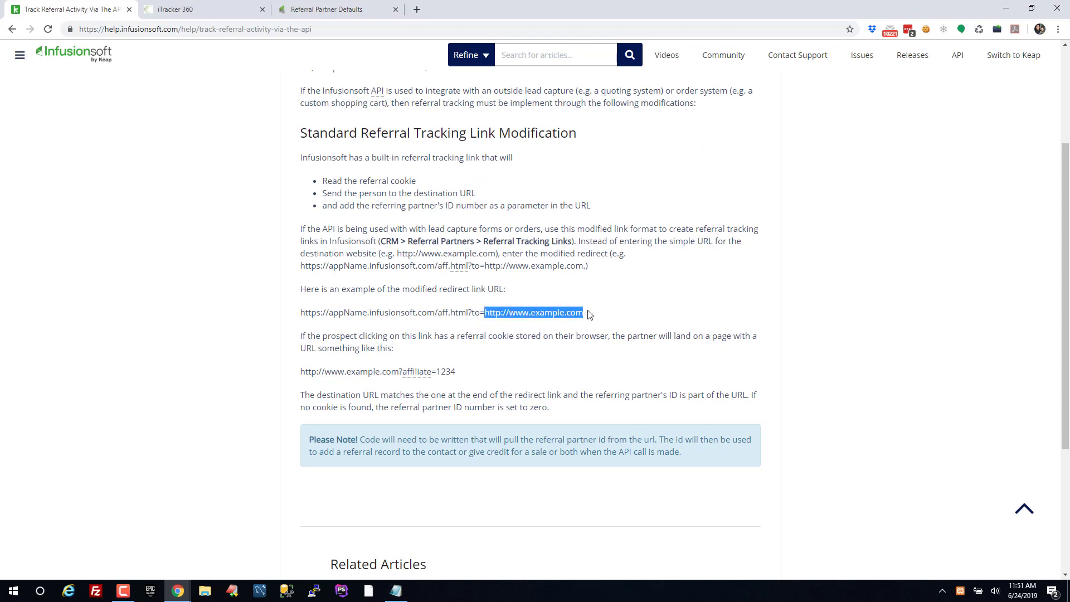
{"action": "left_click", "coordinate": [502, 315]}
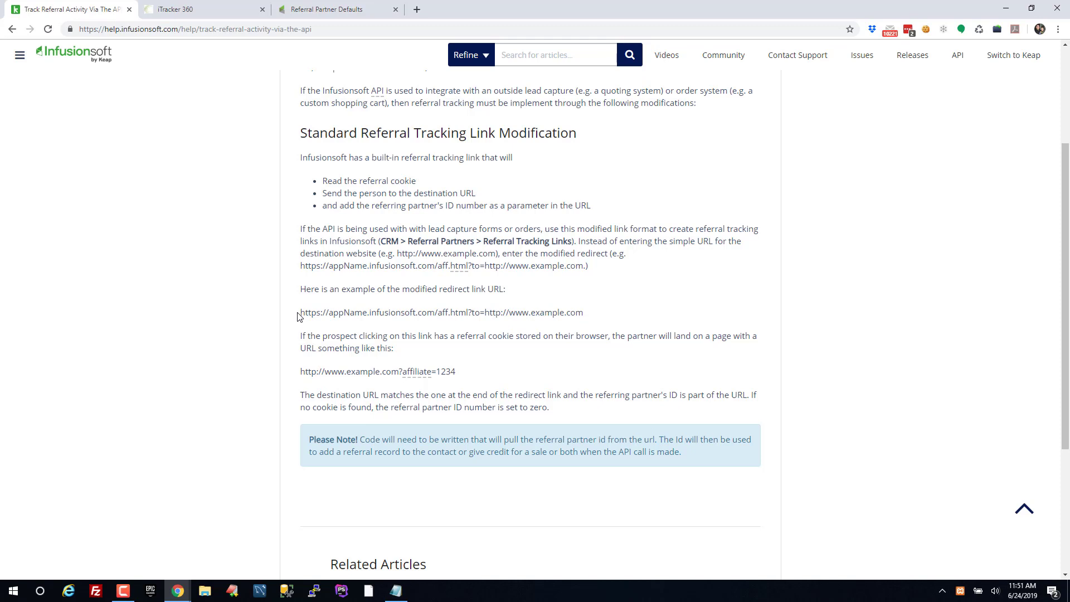
{"action": "left_click_drag", "start_coordinate": [298, 316], "coordinate": [575, 319]}
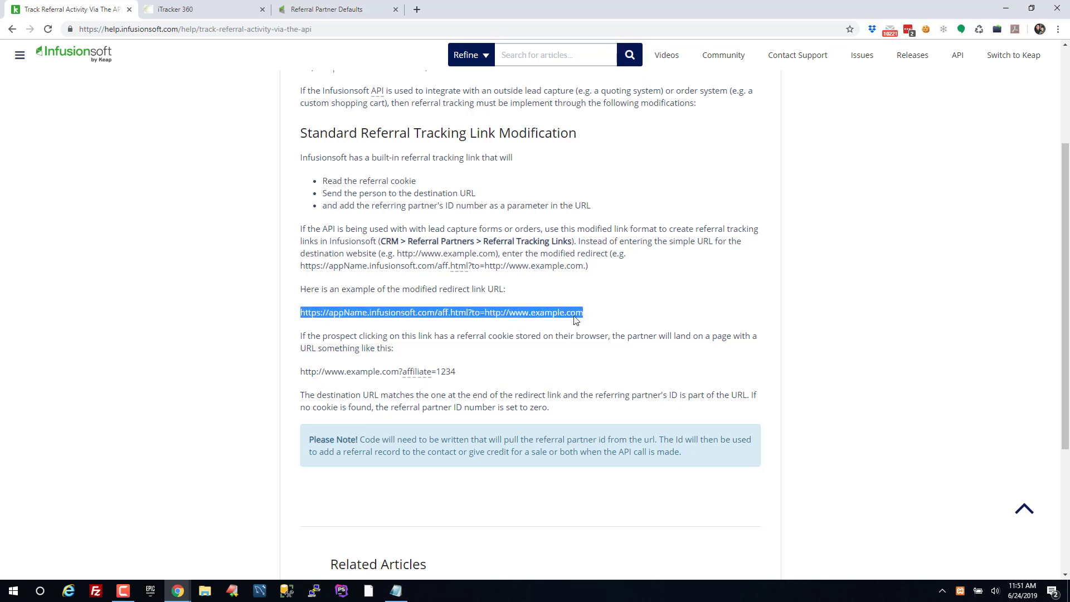
{"action": "left_click", "coordinate": [487, 312]}
{"action": "left_click_drag", "start_coordinate": [485, 314], "coordinate": [301, 316]}
{"action": "key", "text": "ctrl+c"}
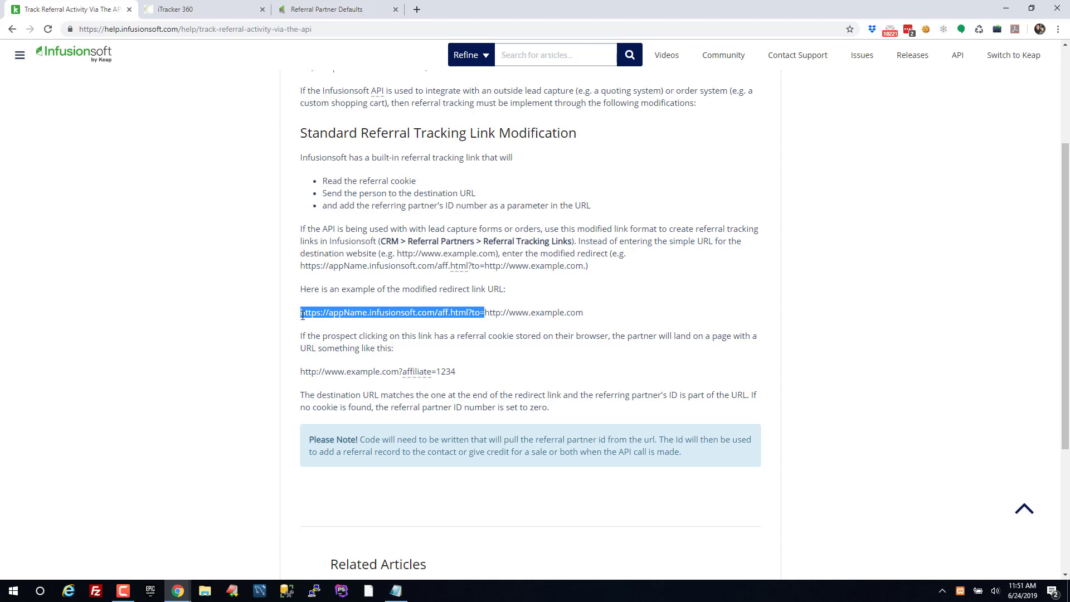
Paste the redirect prefix into the notes on the line above the landing page URL
{"action": "left_click", "coordinate": [362, 563]}
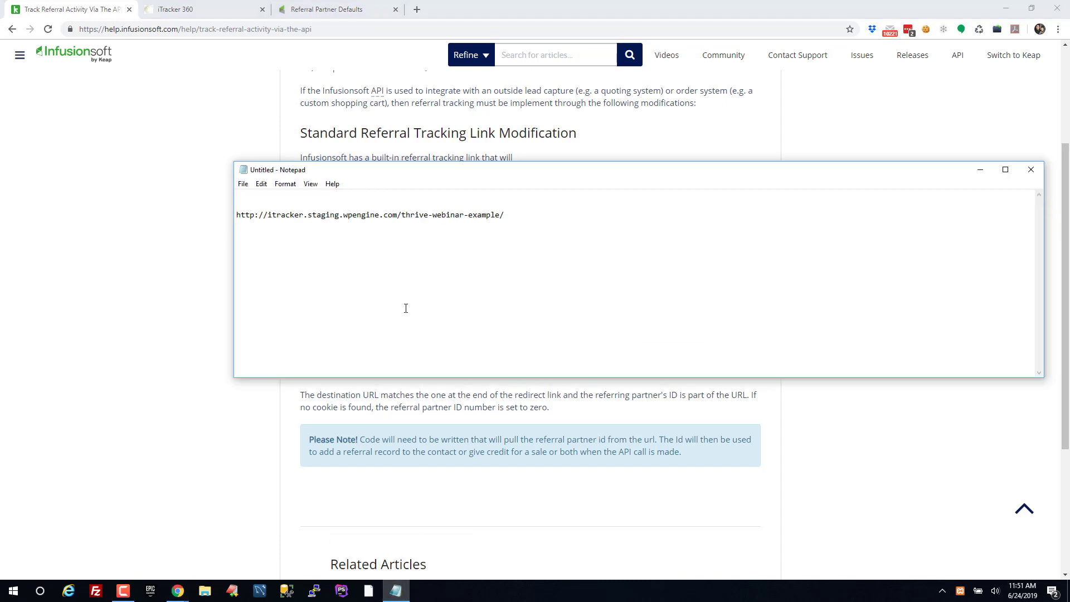
{"action": "left_click_drag", "start_coordinate": [523, 217], "coordinate": [236, 216]}
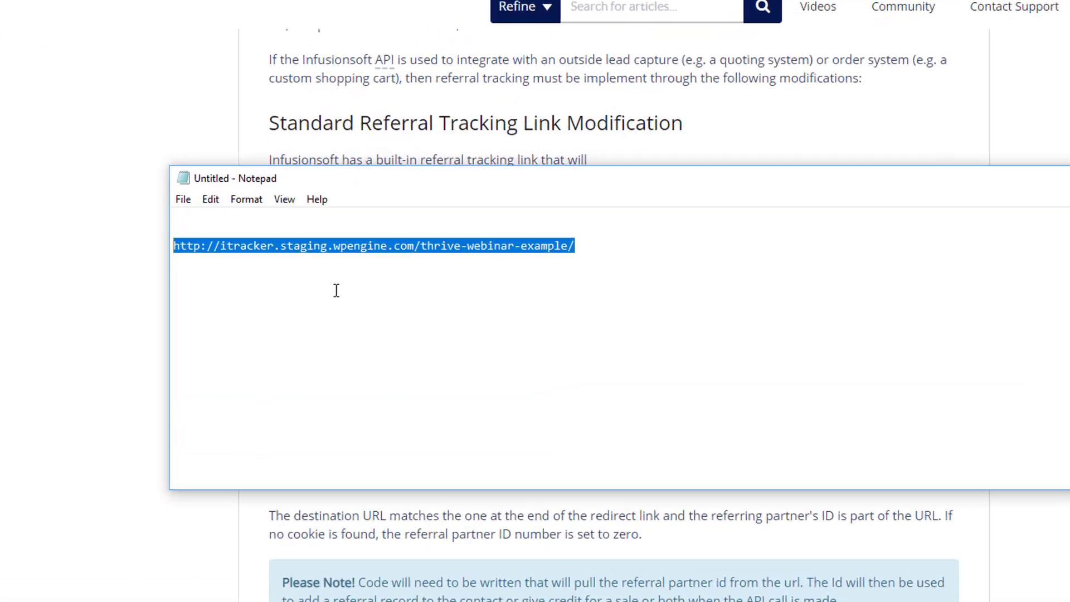
{"action": "left_click", "coordinate": [343, 215]}
{"action": "left_click_drag", "start_coordinate": [436, 261], "coordinate": [614, 249]}
{"action": "left_click", "coordinate": [628, 268]}
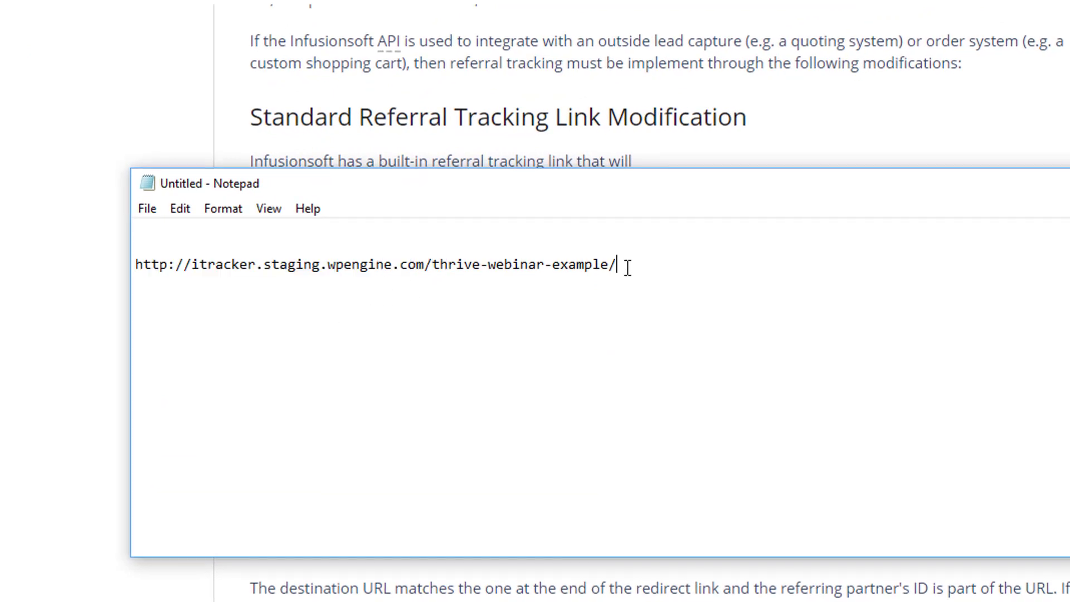
{"action": "left_click", "coordinate": [253, 245]}
{"action": "key", "text": "ctrl+v"}
Replace appName with dh106, join both lines into one URL and select it
{"action": "left_click_drag", "start_coordinate": [496, 247], "coordinate": [135, 248]}
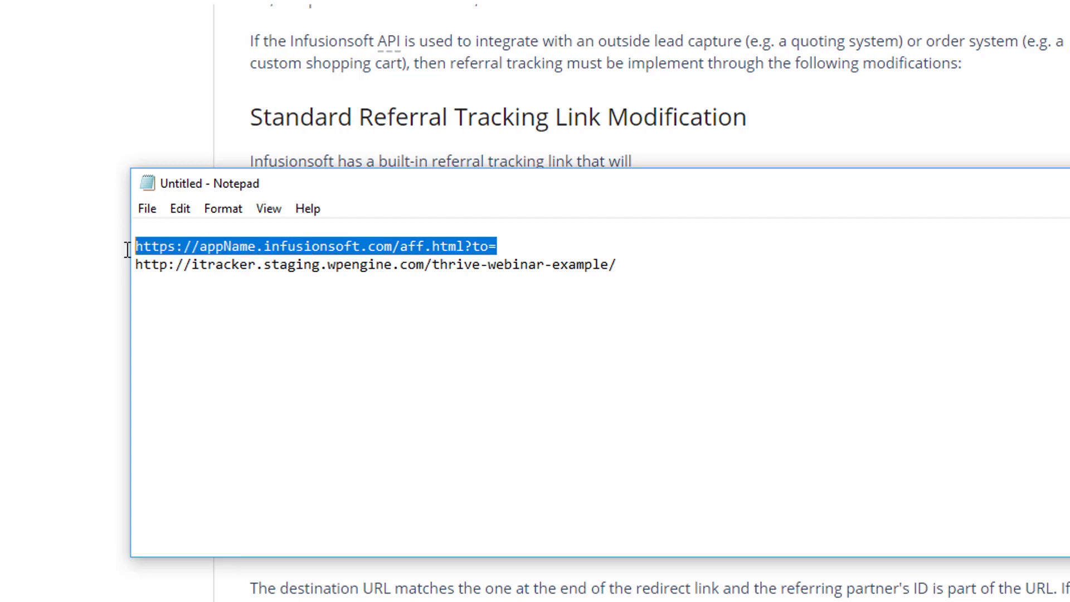
{"action": "left_click", "coordinate": [230, 246]}
{"action": "left_click_drag", "start_coordinate": [199, 246], "coordinate": [255, 246]}
{"action": "type", "text": "dh106"}
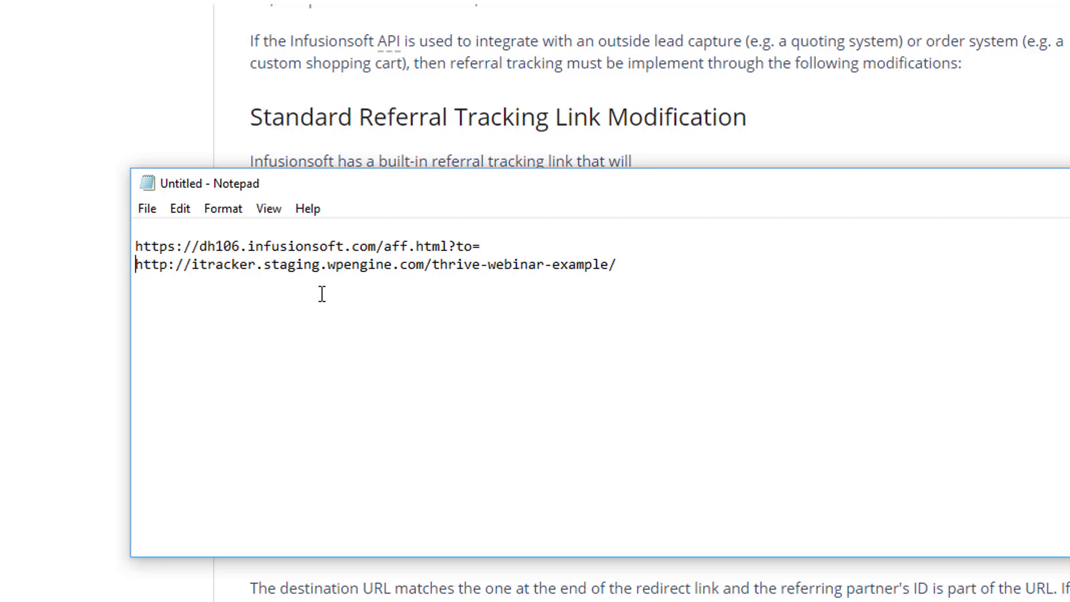
{"action": "key", "text": "BackSpace"}
{"action": "left_click_drag", "start_coordinate": [1018, 252], "coordinate": [91, 239]}
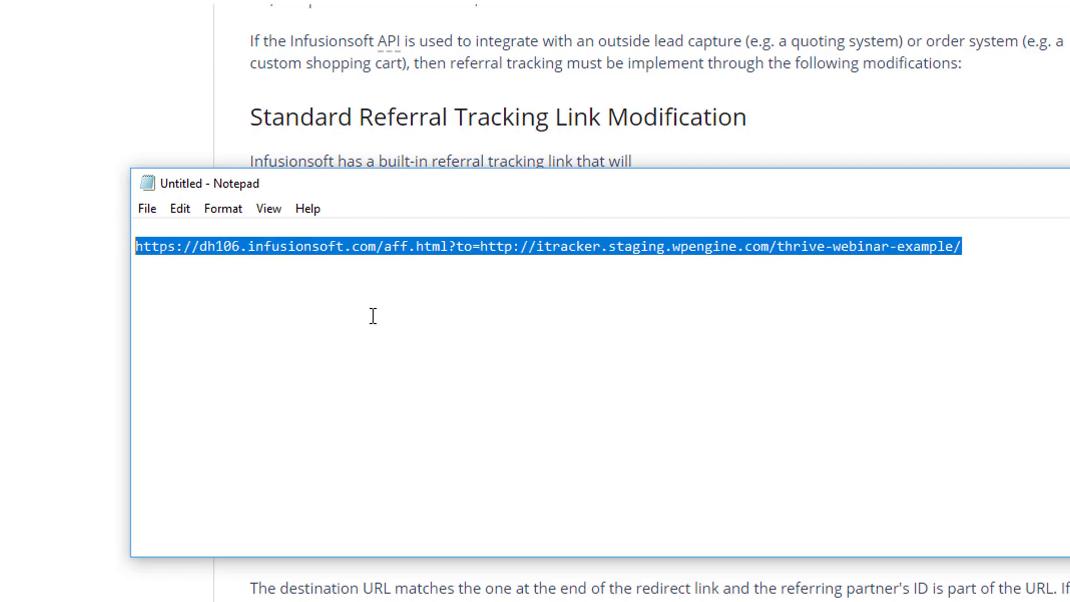
{"action": "left_click", "coordinate": [28, 282]}
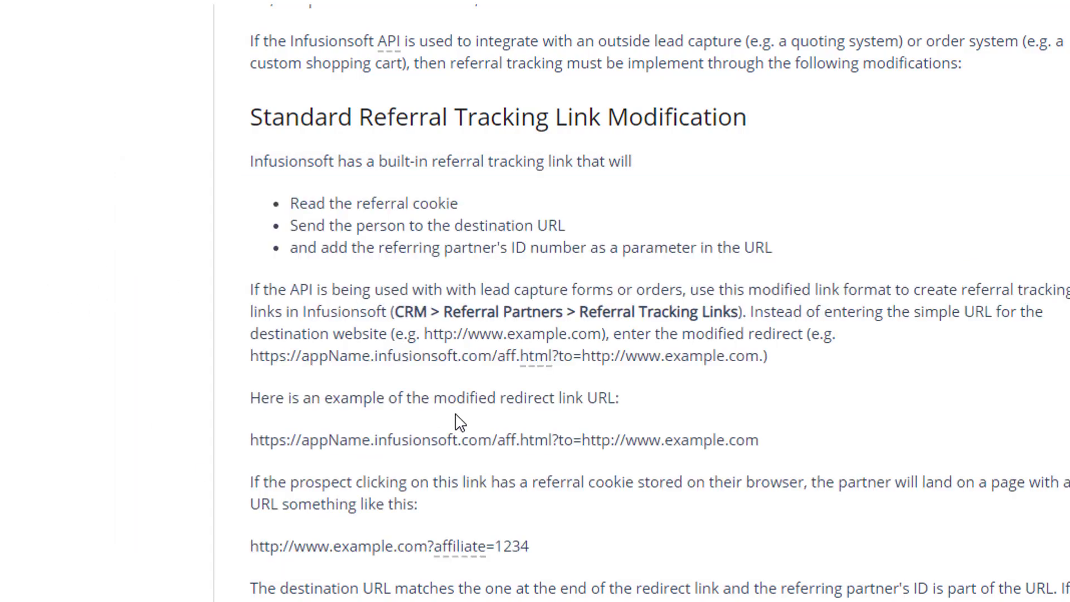
{"action": "left_click_drag", "start_coordinate": [430, 400], "coordinate": [497, 399]}
{"action": "left_click", "coordinate": [530, 414]}
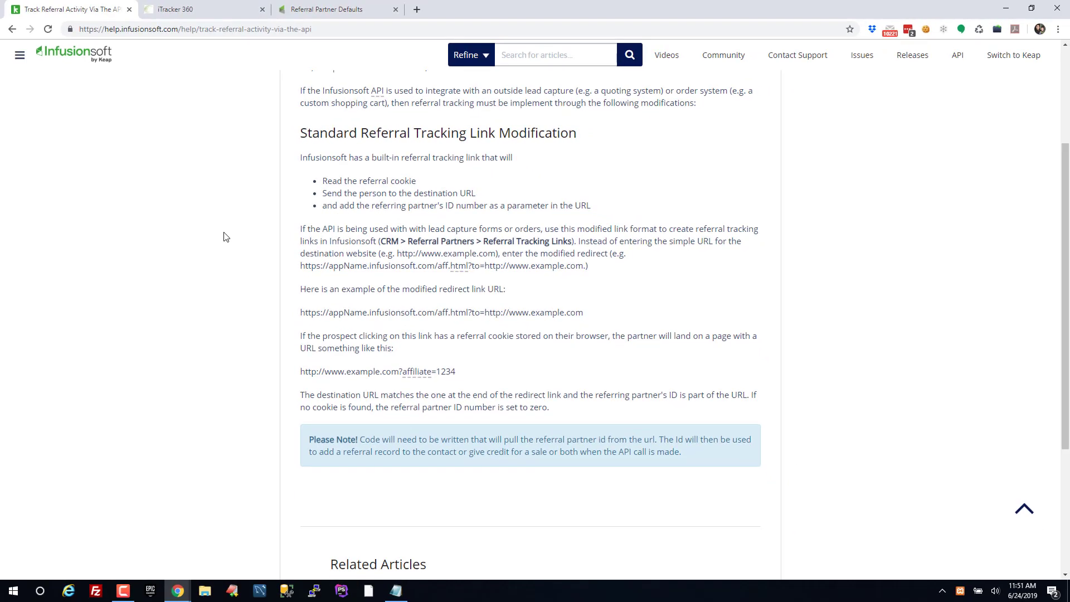
Reselect the combined URL, then go to Referral Partners' Referral Tracking Links list
{"action": "key", "text": "alt+Tab"}
{"action": "left_click_drag", "start_coordinate": [696, 210], "coordinate": [237, 195]}
{"action": "left_click", "coordinate": [199, 229]}
{"action": "left_click", "coordinate": [324, 9]}
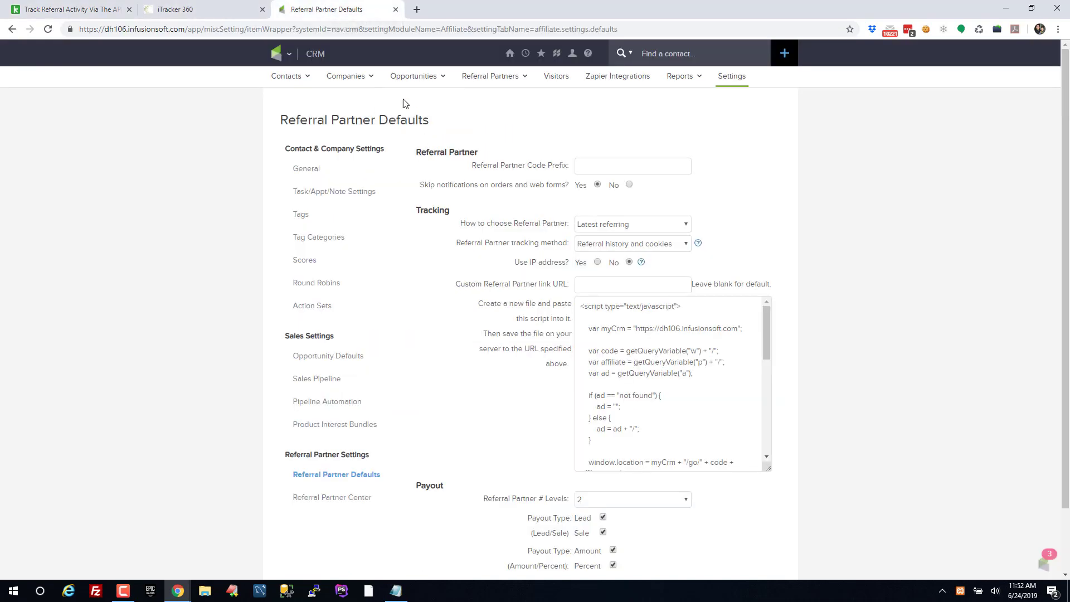
{"action": "left_click", "coordinate": [276, 53]}
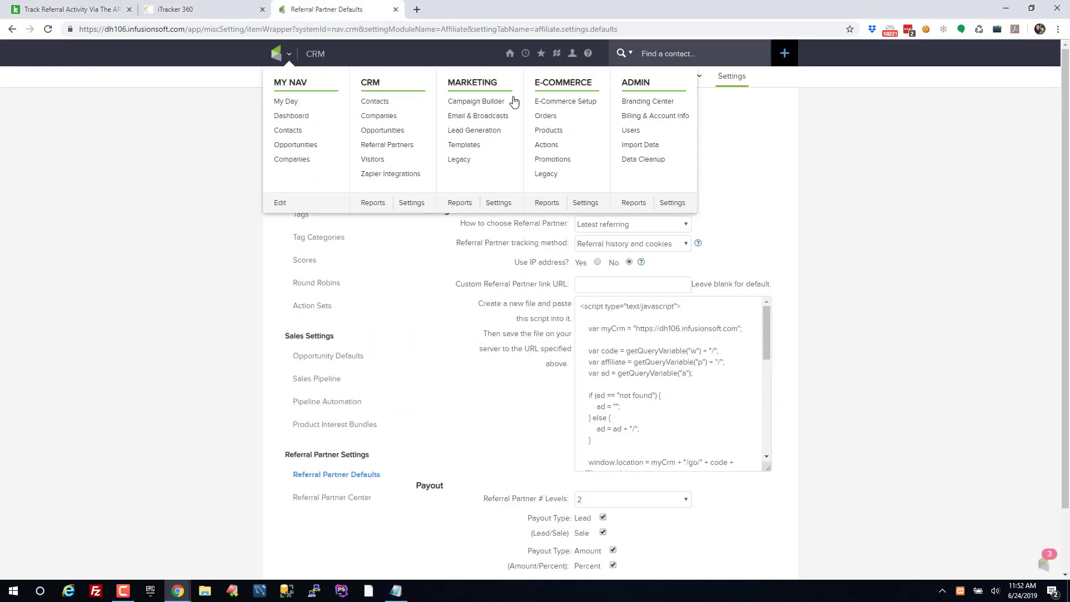
{"action": "left_click", "coordinate": [396, 146]}
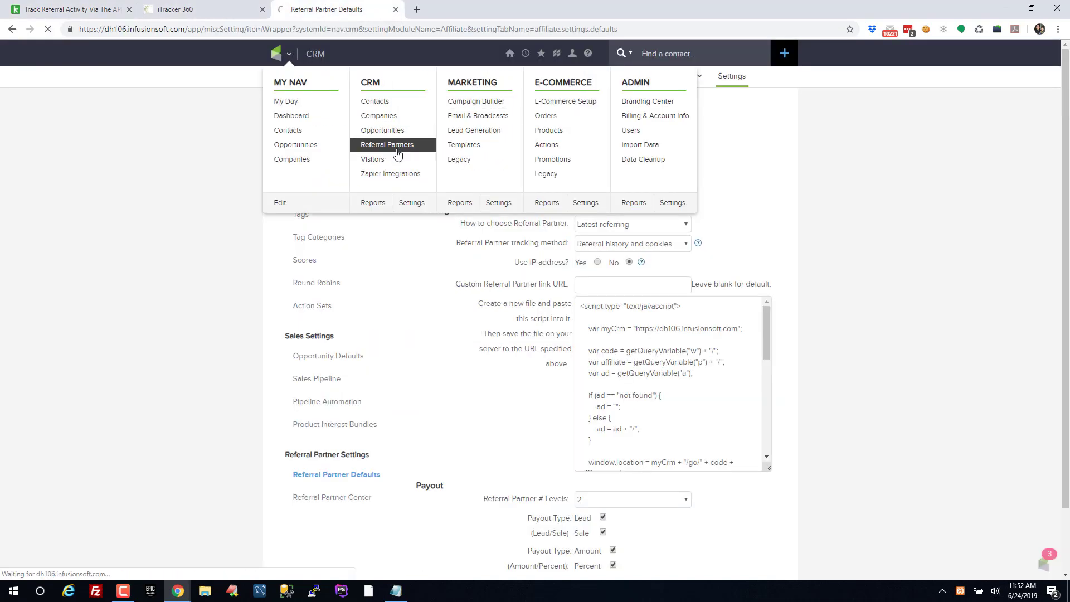
{"action": "mouse_move", "coordinate": [521, 86]}
{"action": "left_click", "coordinate": [504, 145]}
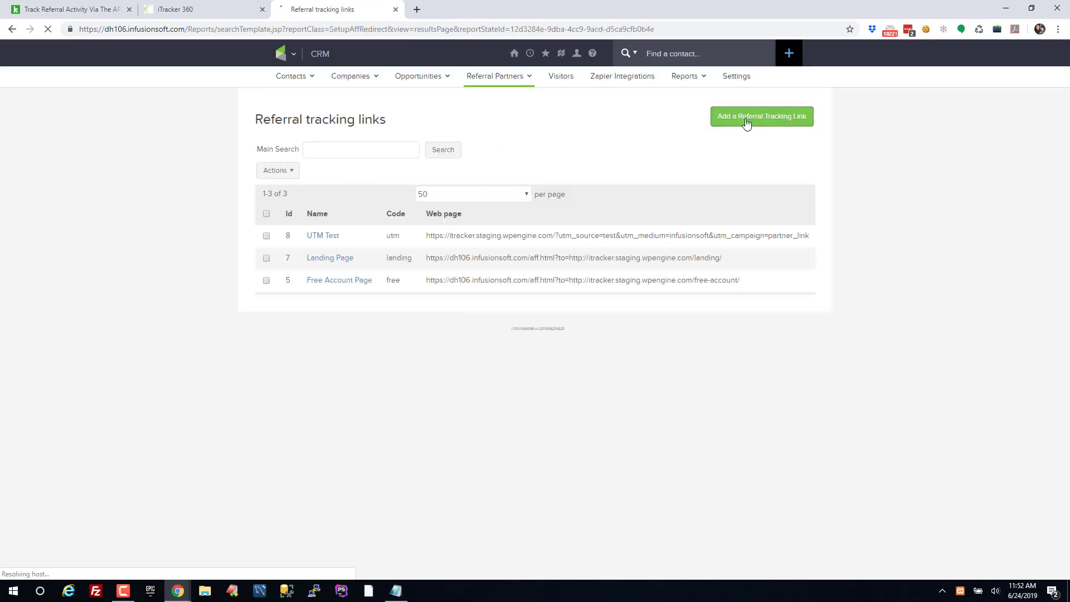
Start a new tracking link named Thrive Test with code thrivetest
{"action": "left_click", "coordinate": [747, 123]}
{"action": "left_click", "coordinate": [416, 181]}
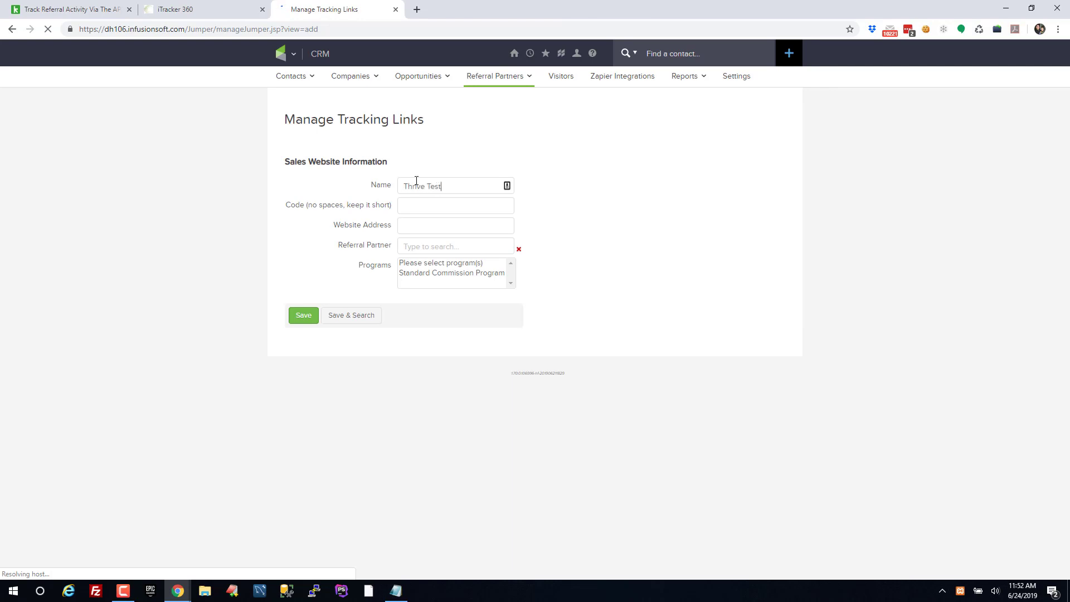
{"action": "key", "text": "Tab"}
{"action": "type", "text": "the"}
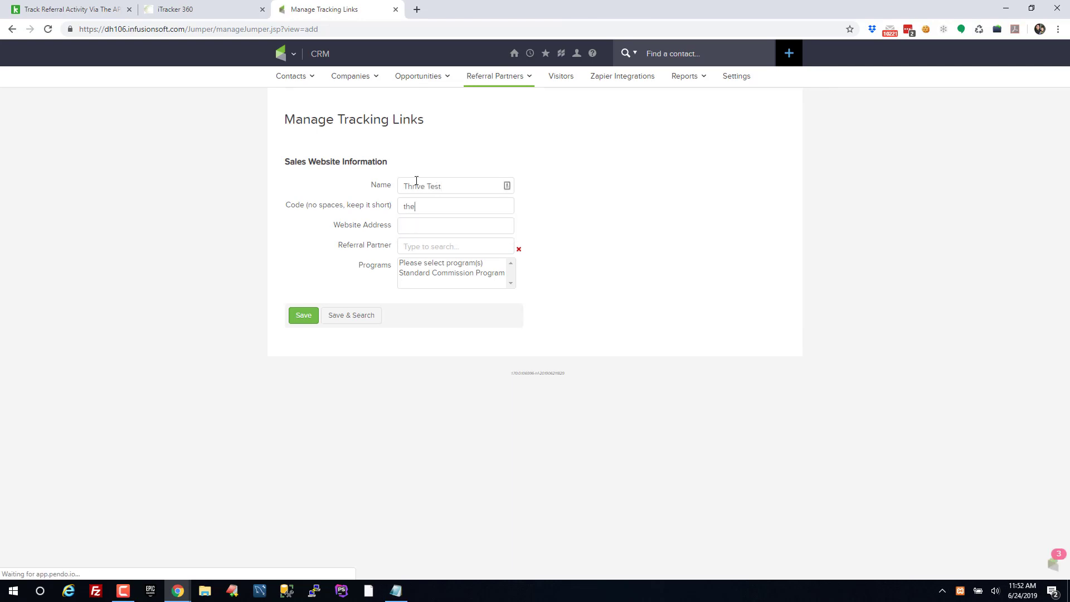
{"action": "key", "text": "BackSpace"}
{"action": "type", "text": "ritve"}
{"action": "key", "text": "BackSpace"}
{"action": "key", "text": "BackSpace"}
{"action": "key", "text": "BackSpace"}
{"action": "type", "text": "vce"}
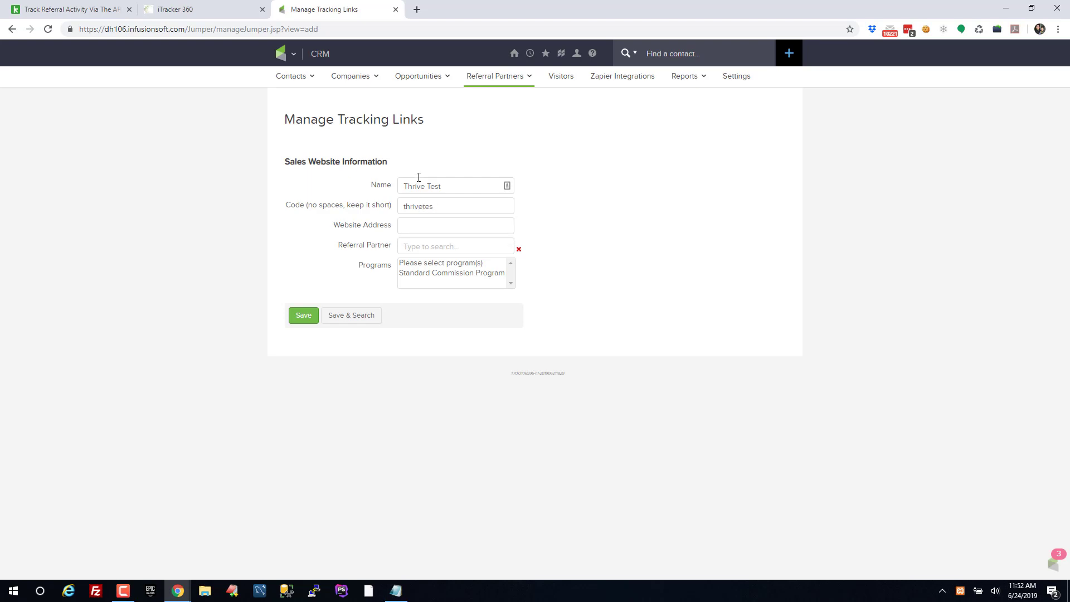
Use the dh106 redirect URL as website address, assign Standard Commission Program, and save
{"action": "left_click", "coordinate": [426, 225]}
{"action": "key", "text": "ctrl+v"}
{"action": "left_click_drag", "start_coordinate": [511, 226], "coordinate": [378, 225]}
{"action": "left_click", "coordinate": [544, 245]}
{"action": "left_click", "coordinate": [438, 274]}
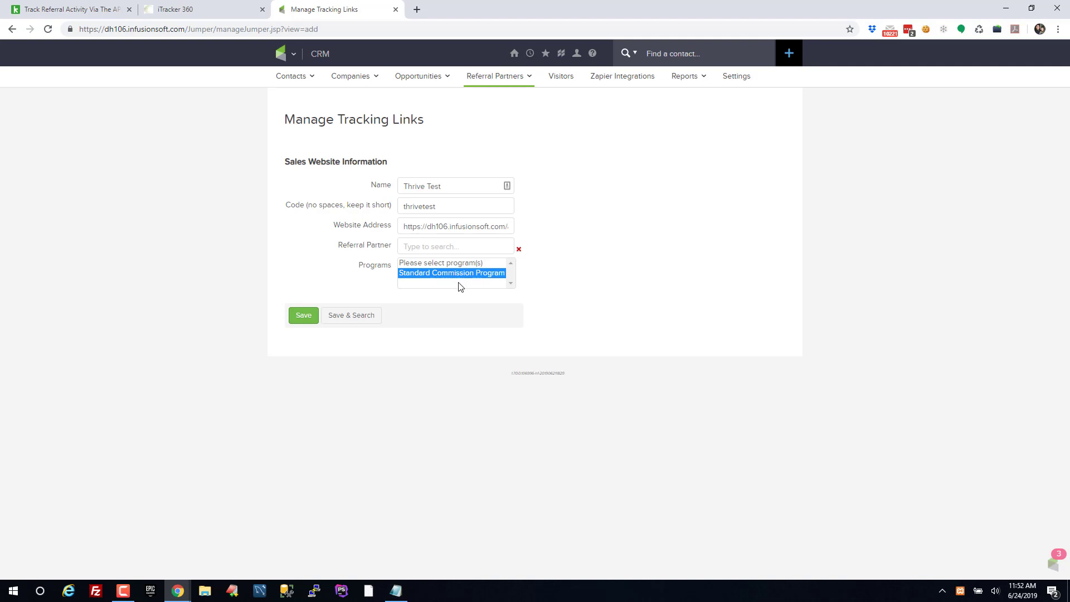
{"action": "left_click", "coordinate": [303, 316]}
Log in as Affiliate Account 2's referral partner from the referral partners list
{"action": "mouse_move", "coordinate": [507, 84]}
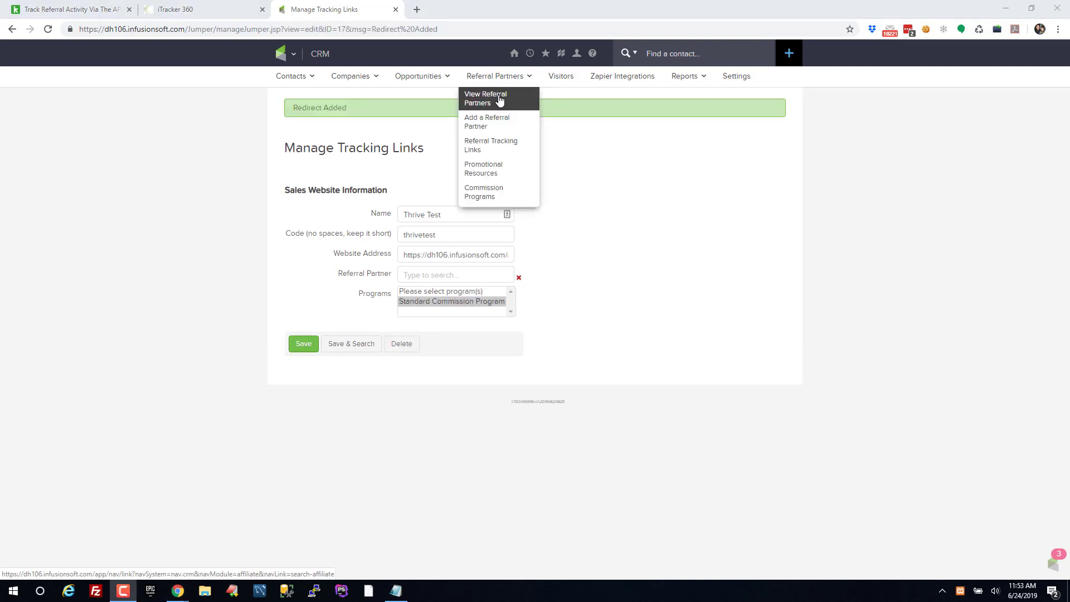
{"action": "left_click", "coordinate": [501, 100]}
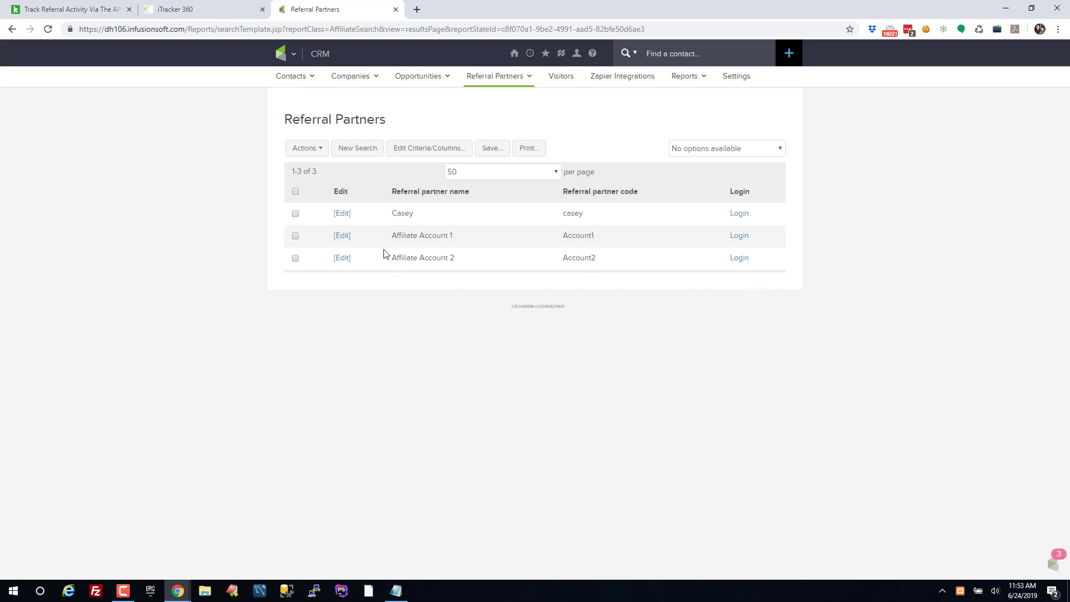
{"action": "left_click_drag", "start_coordinate": [385, 260], "coordinate": [496, 268]}
{"action": "left_click", "coordinate": [502, 269]}
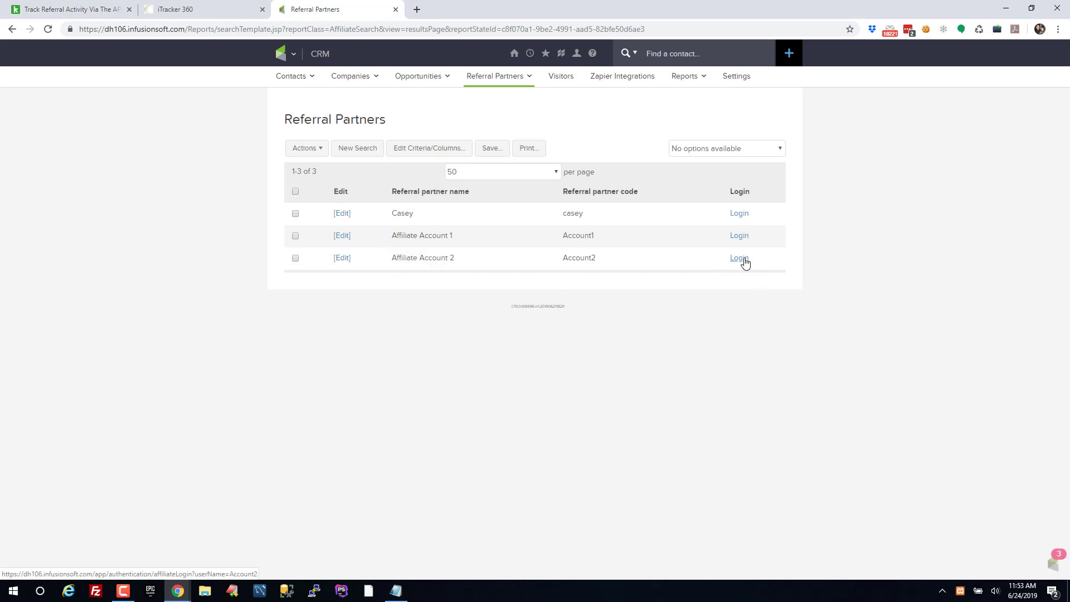
{"action": "left_click", "coordinate": [743, 259]}
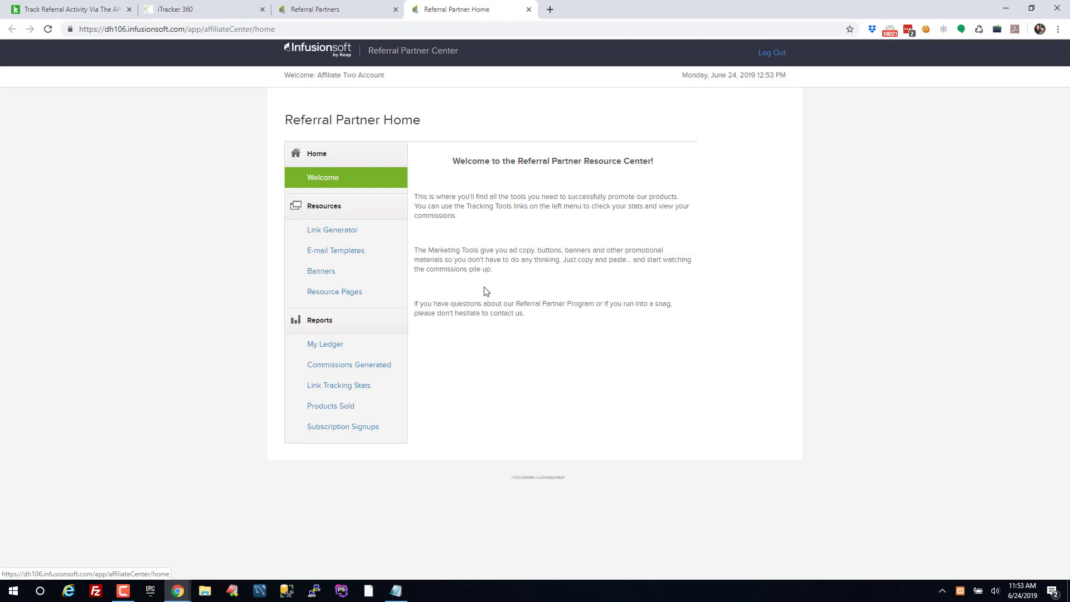
Check the partner's empty link tracking stats, $0.00 commissions generated, and ledger
{"action": "left_click", "coordinate": [346, 389]}
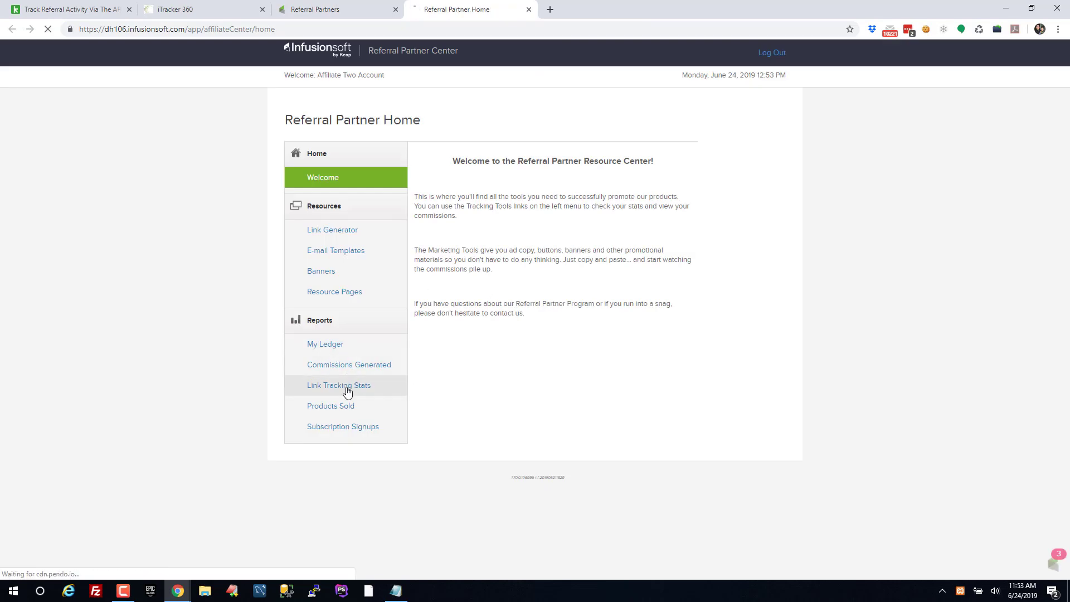
{"action": "left_click_drag", "start_coordinate": [400, 216], "coordinate": [566, 248]}
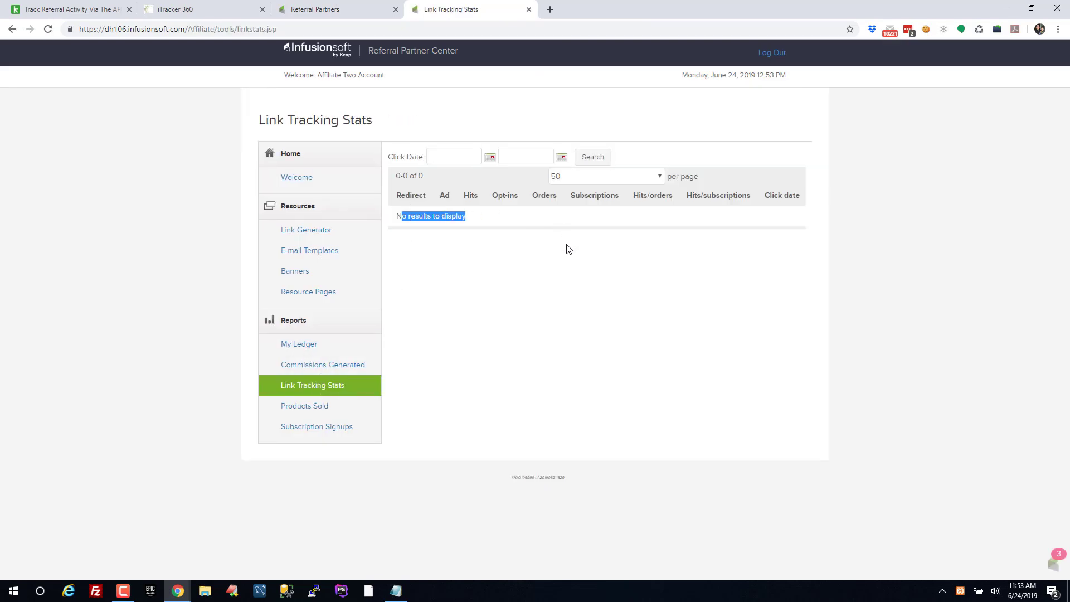
{"action": "left_click", "coordinate": [563, 252]}
{"action": "left_click", "coordinate": [357, 365]}
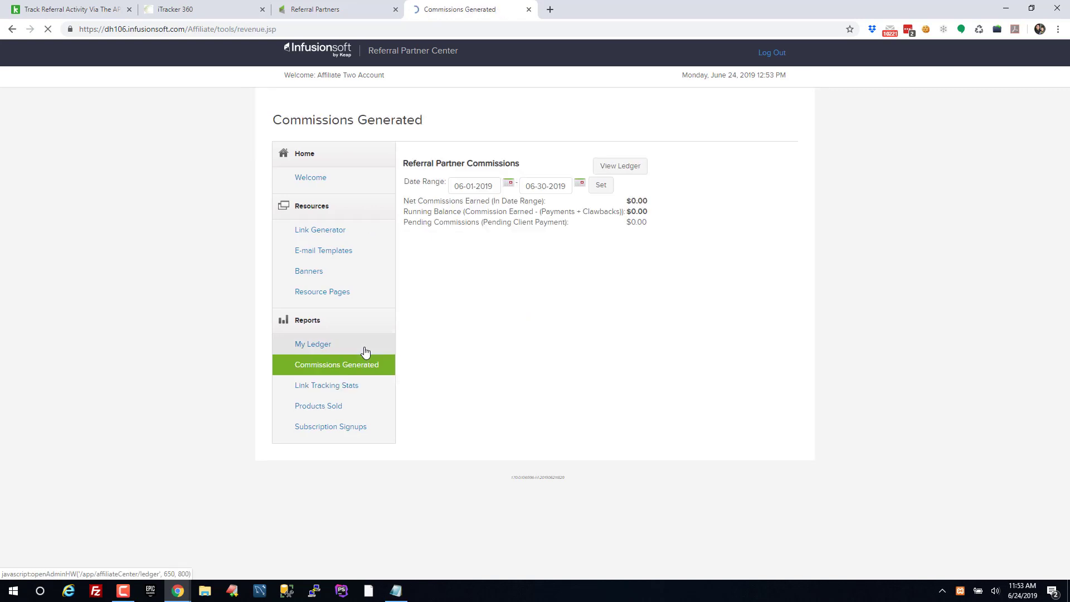
{"action": "left_click_drag", "start_coordinate": [633, 200], "coordinate": [663, 229]}
{"action": "left_click", "coordinate": [664, 229]}
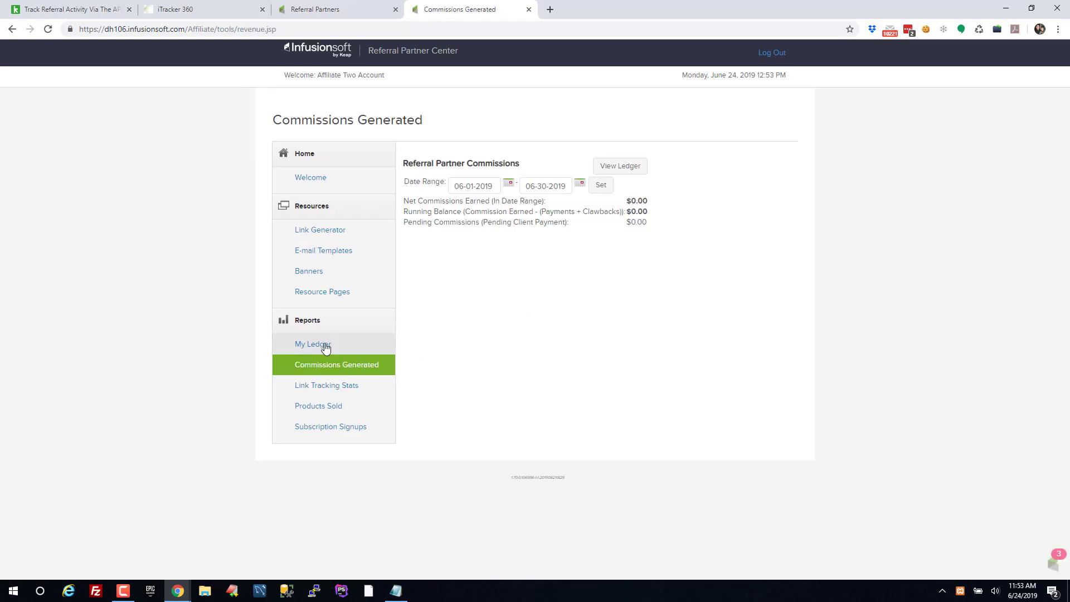
{"action": "left_click", "coordinate": [307, 343]}
{"action": "scroll", "coordinate": [674, 369], "scroll_direction": "down", "scroll_amount": 3}
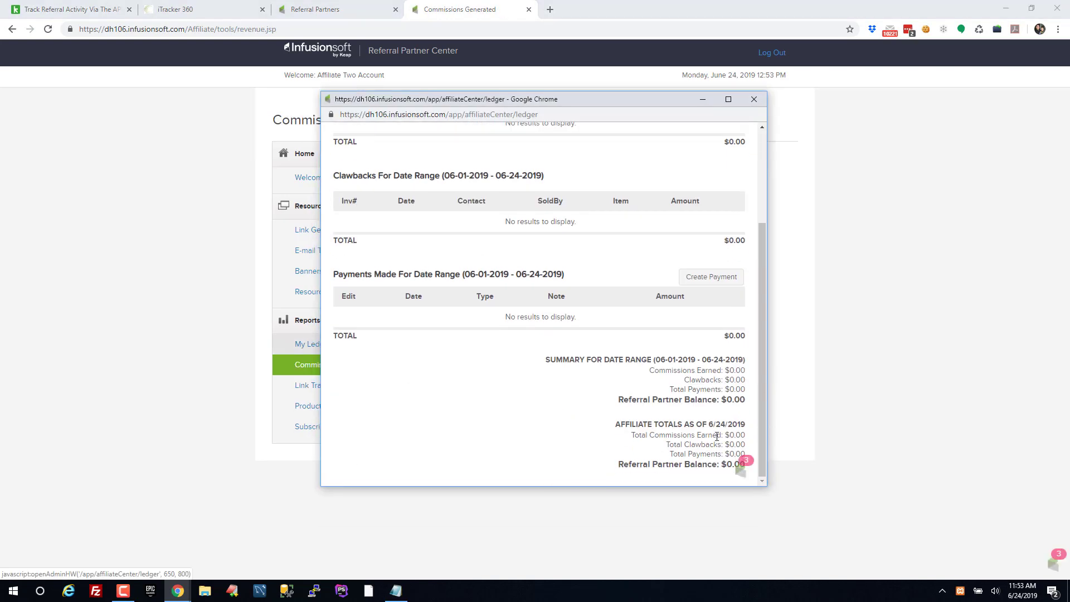
{"action": "left_click", "coordinate": [756, 98]}
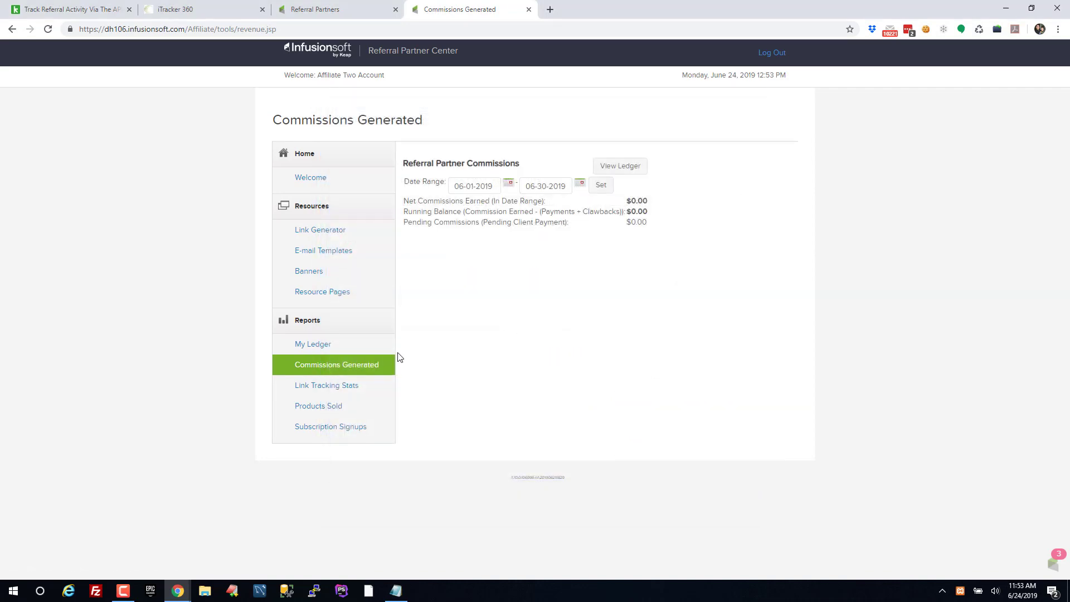
Open the Link Generator and select the Thrive Test isrefer.com/go/thrivetest tracking link
{"action": "left_click", "coordinate": [342, 235]}
{"action": "left_click_drag", "start_coordinate": [453, 337], "coordinate": [484, 339]}
{"action": "left_click_drag", "start_coordinate": [782, 338], "coordinate": [629, 341]}
{"action": "key", "text": "ctrl+c"}
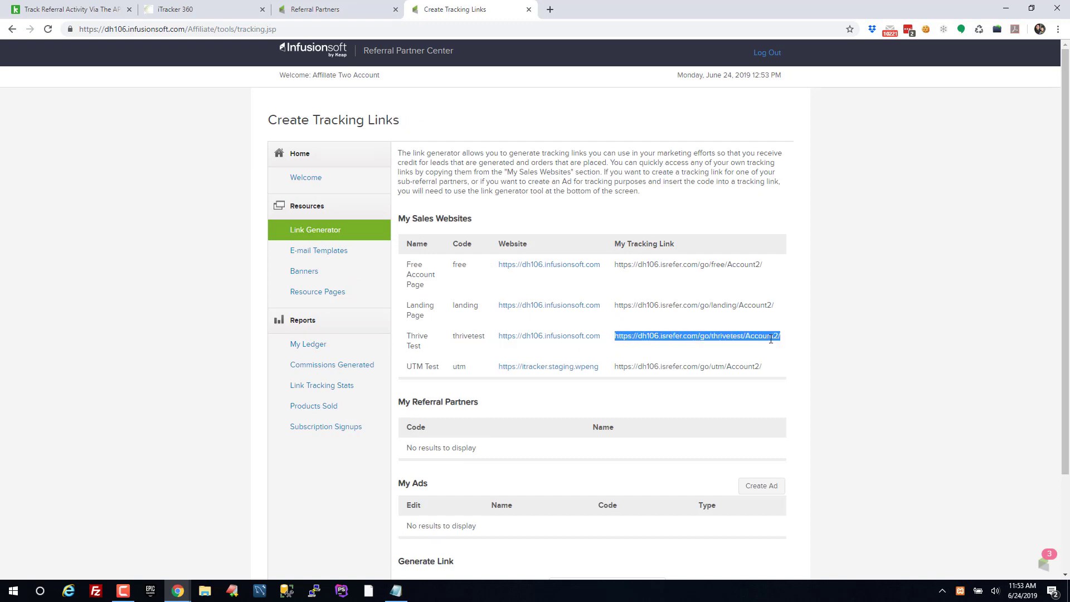
{"action": "left_click", "coordinate": [796, 337]}
{"action": "scroll", "coordinate": [788, 340], "scroll_direction": "down", "scroll_amount": 2}
{"action": "scroll", "coordinate": [994, 97], "scroll_direction": "up", "scroll_amount": 2}
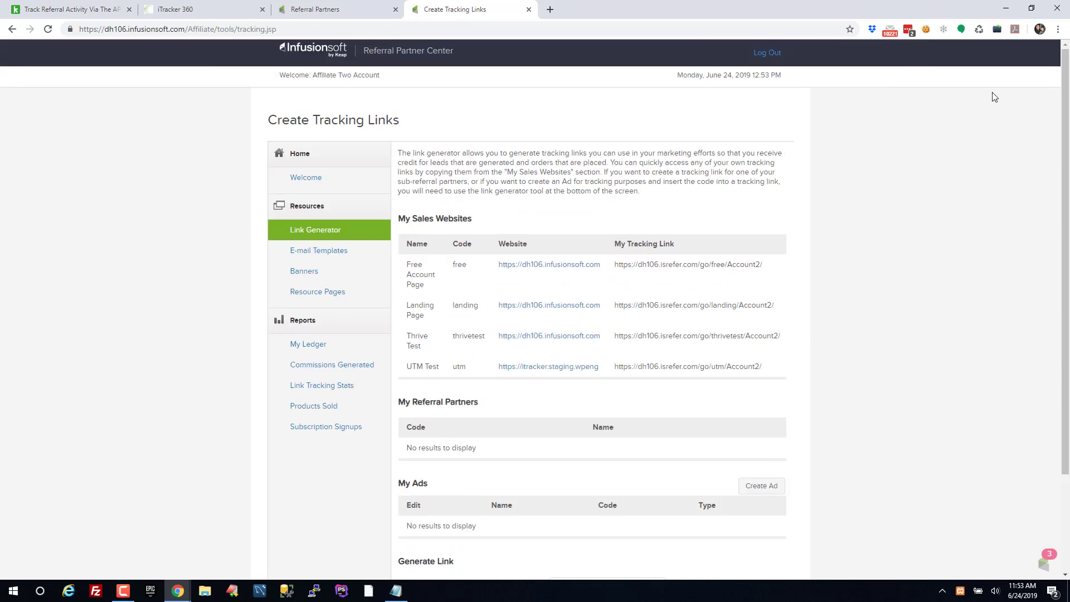
{"action": "left_click", "coordinate": [1058, 29]}
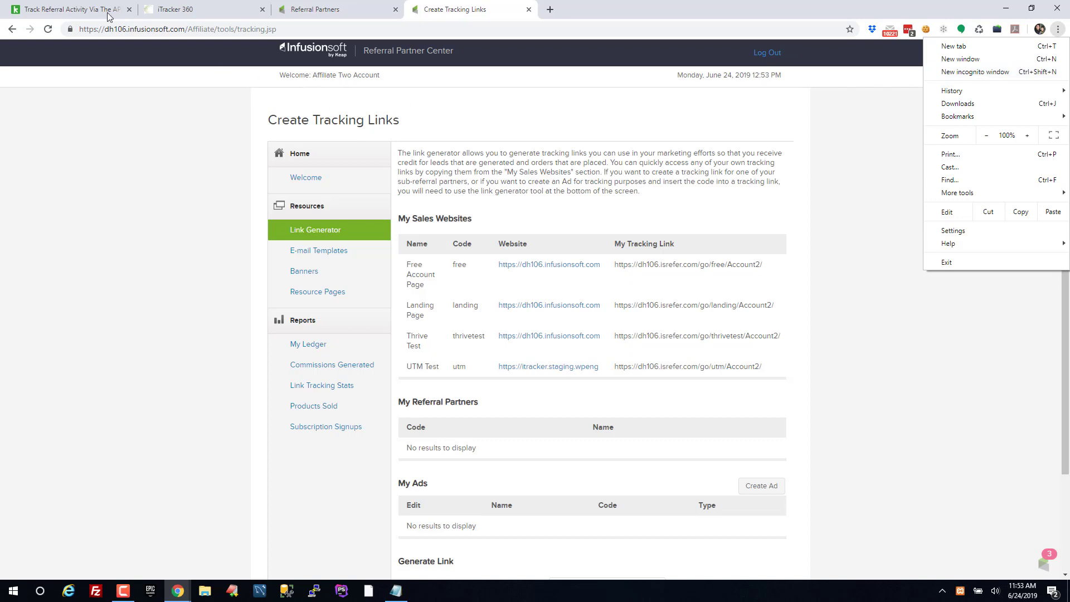
Load the Thrive Test tracking link in an incognito window and verify affiliate=5 in the address
{"action": "left_click", "coordinate": [969, 73]}
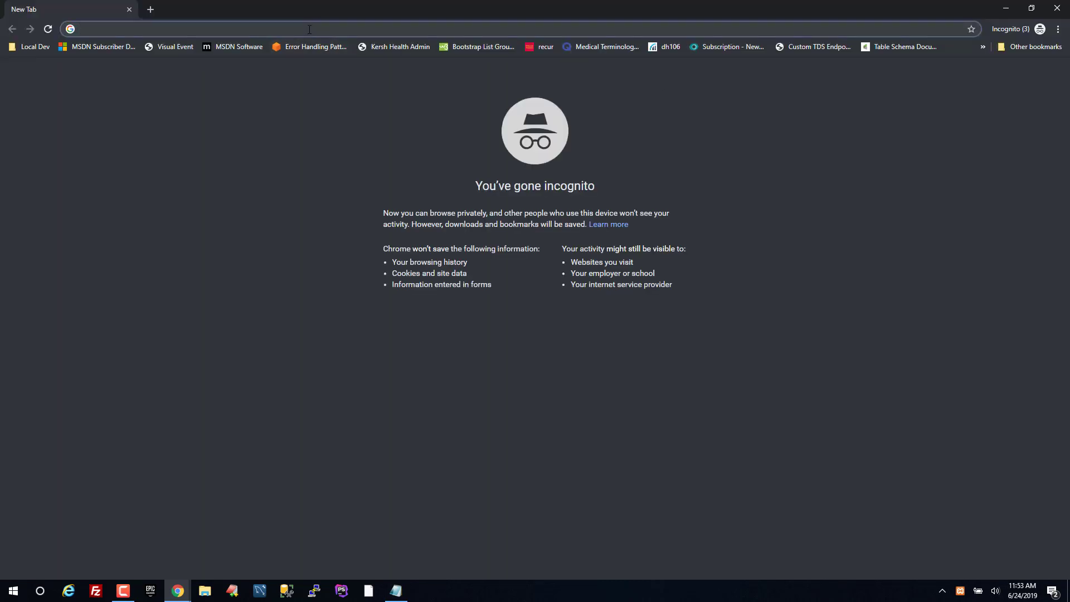
{"action": "key", "text": "ctrl+v"}
{"action": "key", "text": "ctrl+a"}
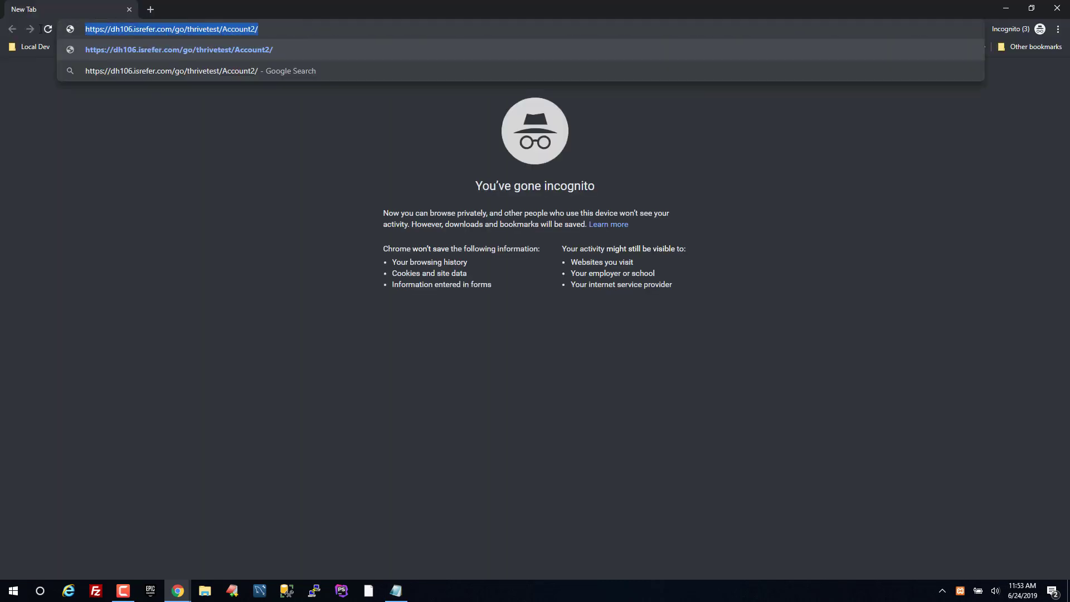
{"action": "left_click", "coordinate": [157, 29]}
{"action": "key", "text": "Return"}
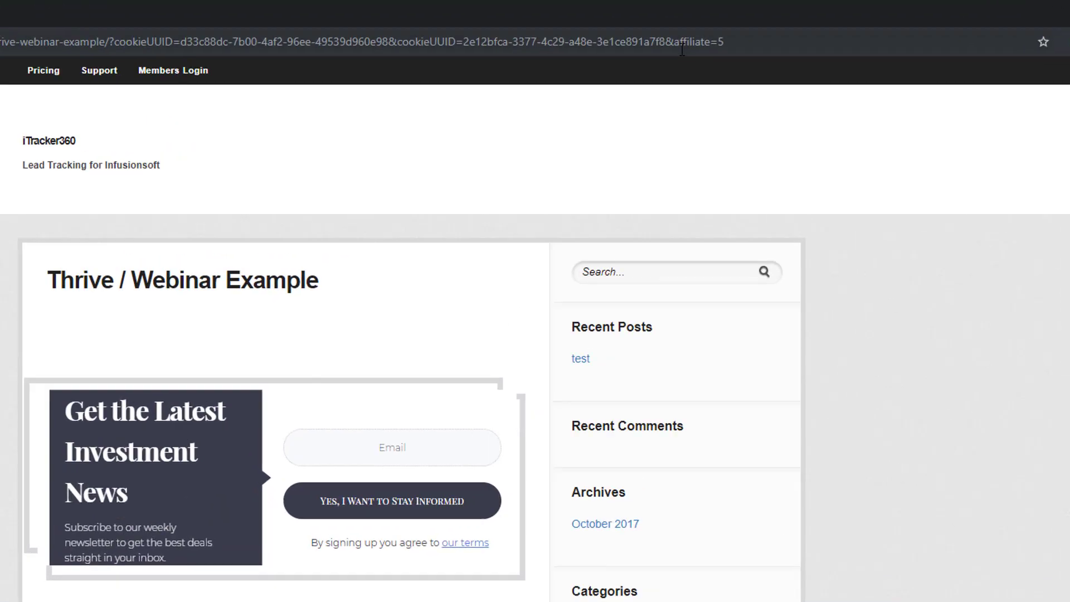
{"action": "left_click", "coordinate": [715, 30]}
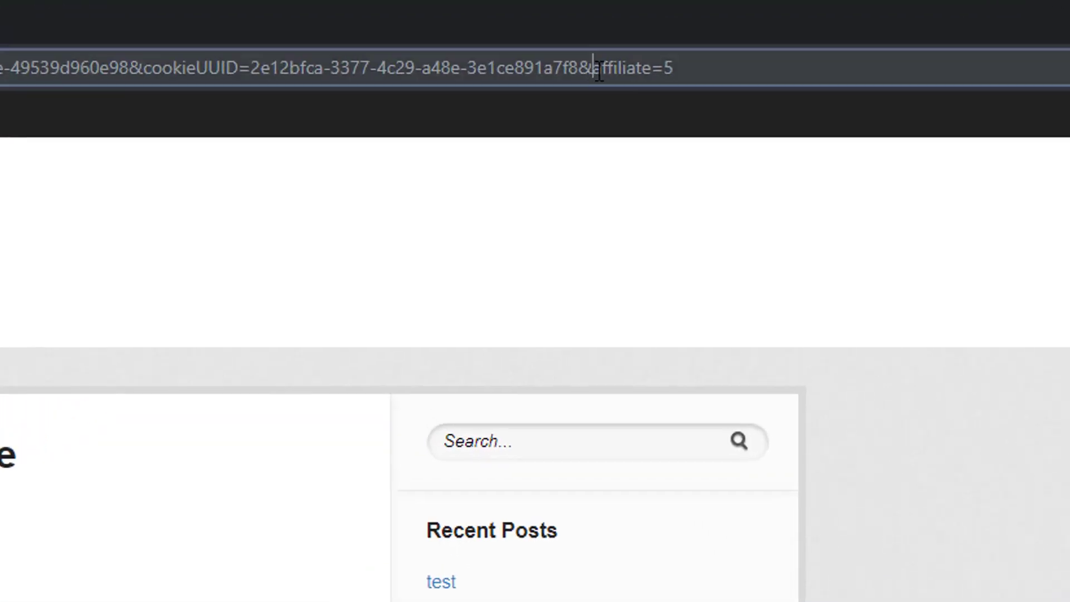
{"action": "left_click_drag", "start_coordinate": [598, 71], "coordinate": [687, 69]}
{"action": "left_click", "coordinate": [701, 70]}
{"action": "left_click", "coordinate": [163, 113]}
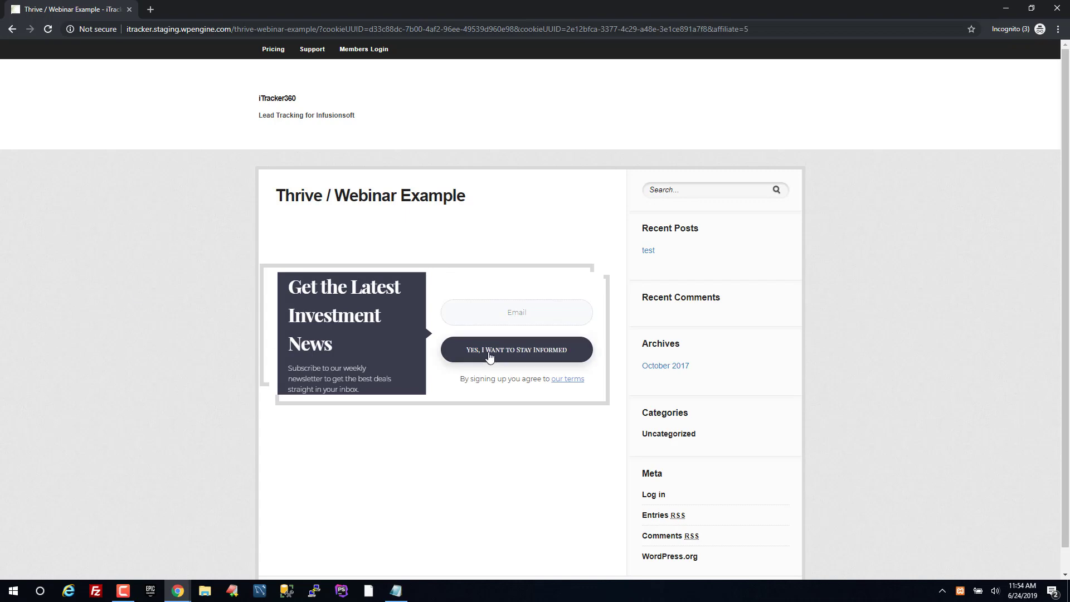
Submit the webinar signup form with a test email address
{"action": "left_click", "coordinate": [521, 308]}
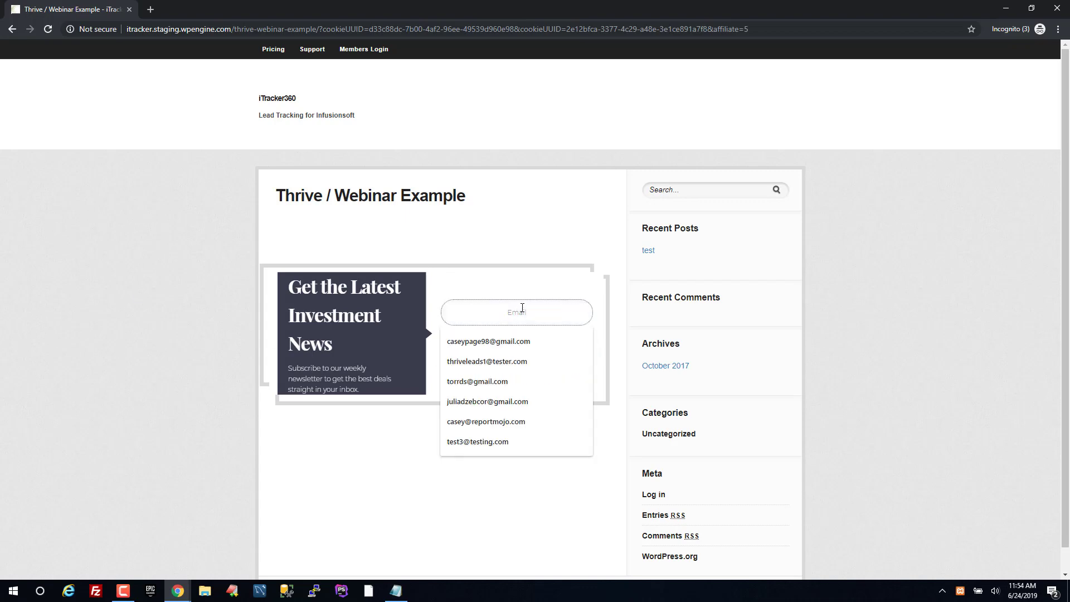
{"action": "type", "text": "thrive"}
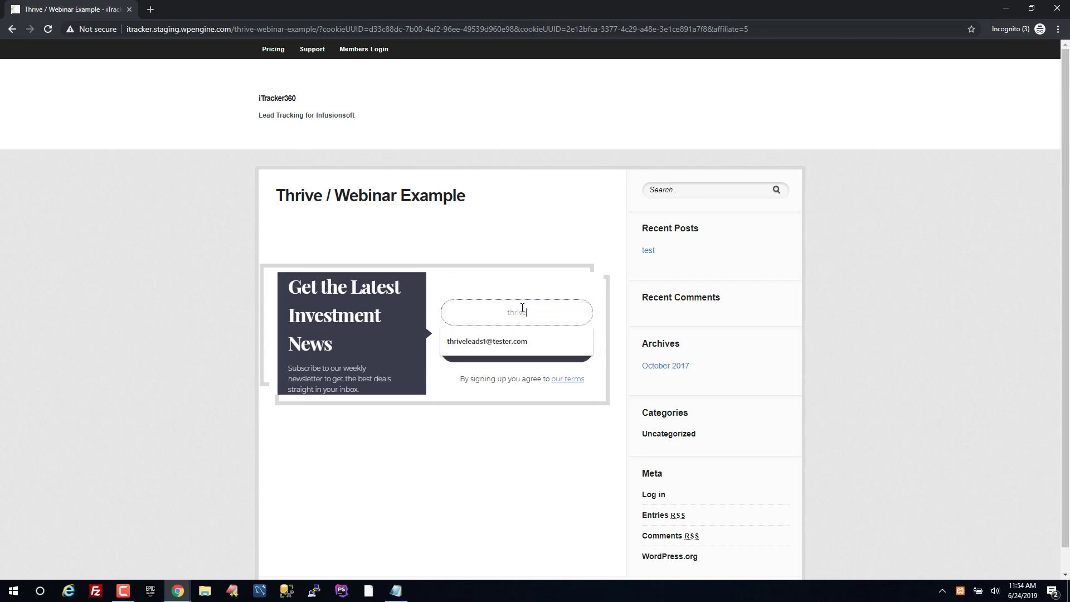
{"action": "type", "text": "test6"}
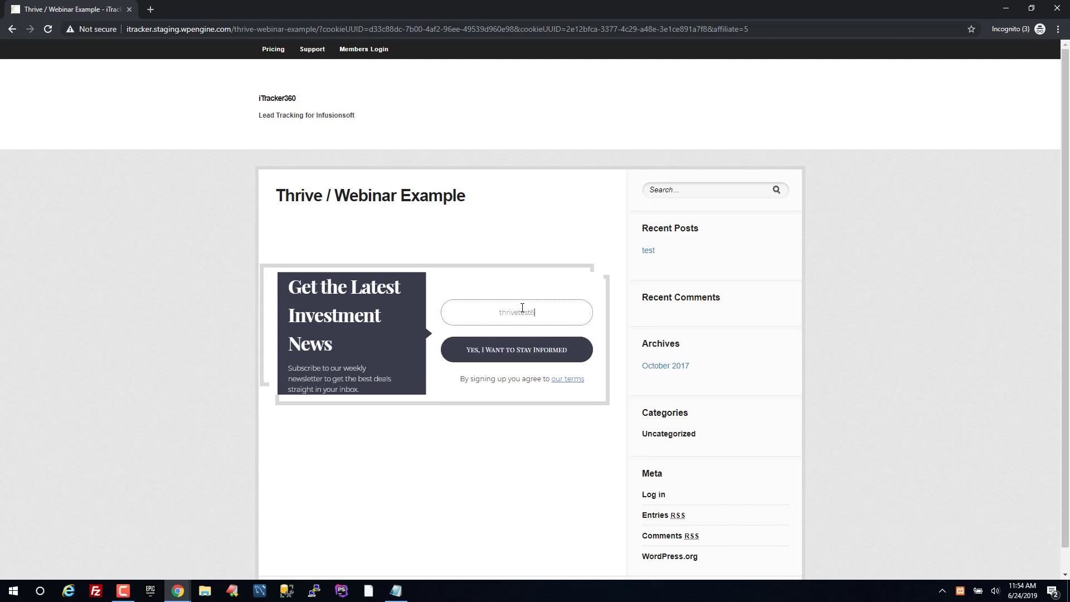
{"action": "type", "text": "@testing.com"}
{"action": "key", "text": "ctrl+a"}
{"action": "key", "text": "ctrl+c"}
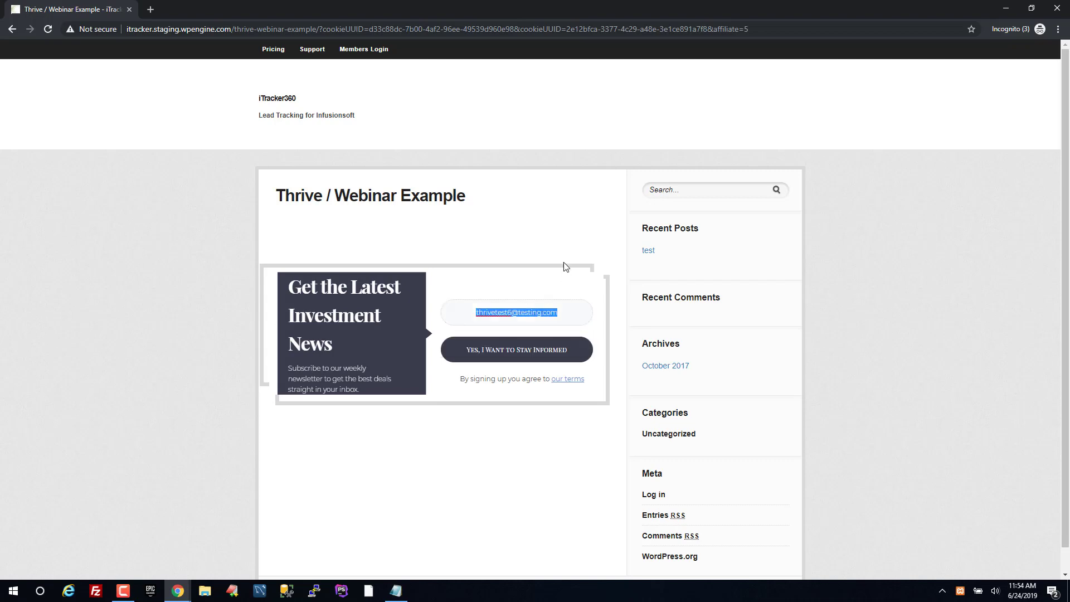
{"action": "left_click", "coordinate": [511, 357]}
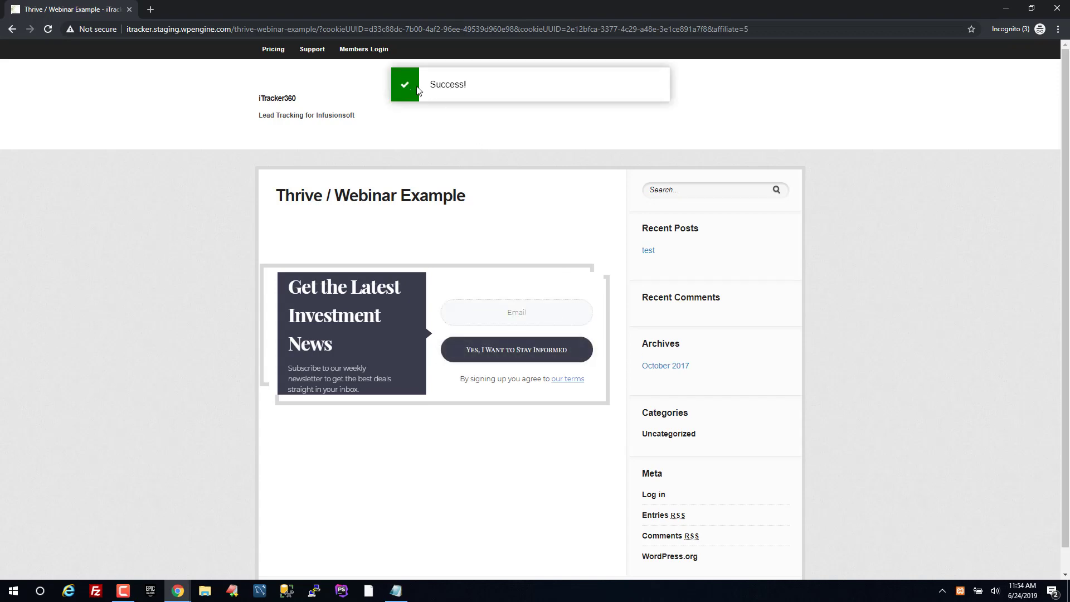
{"action": "left_click_drag", "start_coordinate": [289, 287], "coordinate": [301, 288]}
On iTracker 360's API Sync page, expand the pending entry and confirm AffiliateID = 5
{"action": "key", "text": "alt+Tab"}
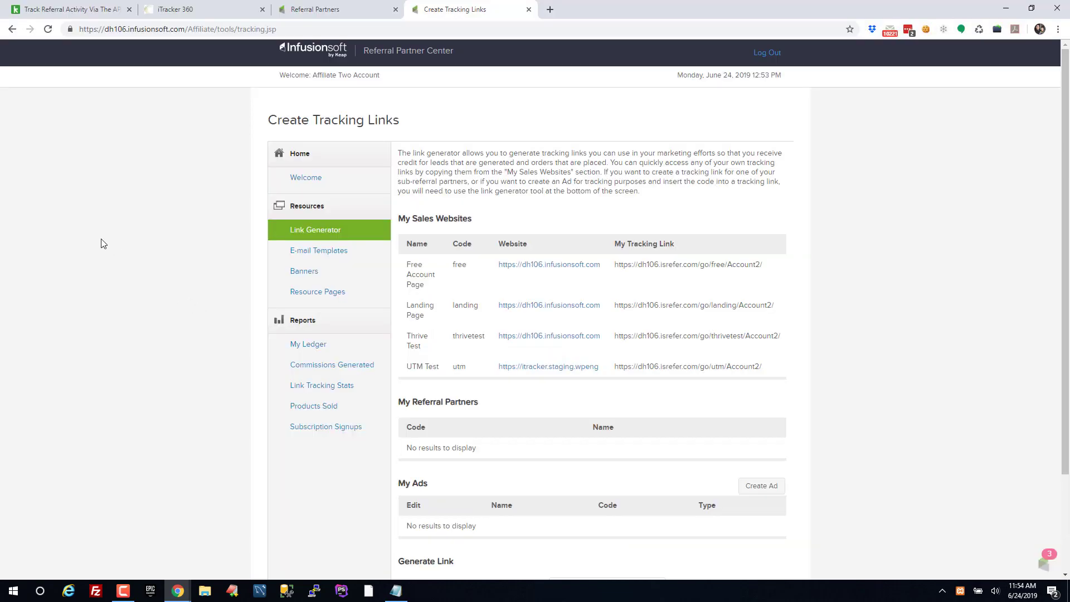
{"action": "left_click", "coordinate": [188, 8]}
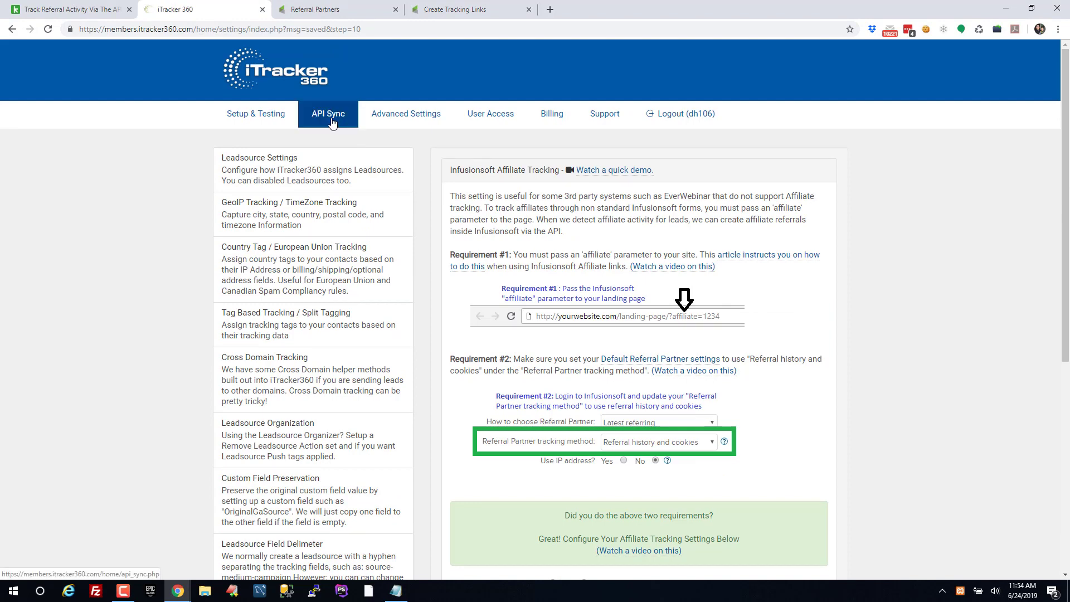
{"action": "left_click", "coordinate": [332, 120]}
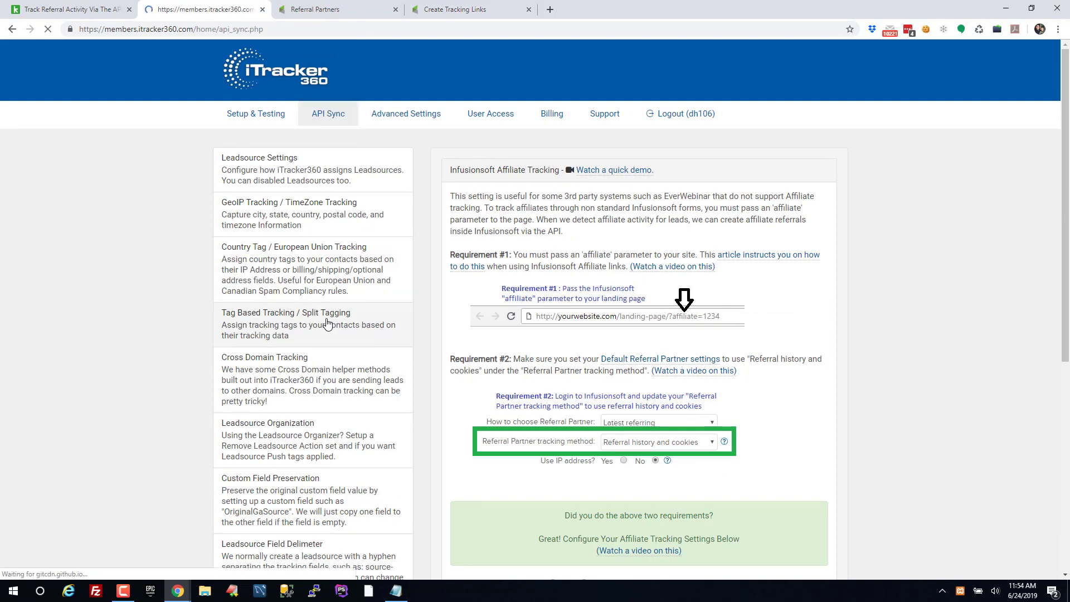
{"action": "left_click", "coordinate": [525, 395]}
{"action": "scroll", "coordinate": [523, 390], "scroll_direction": "down", "scroll_amount": 3}
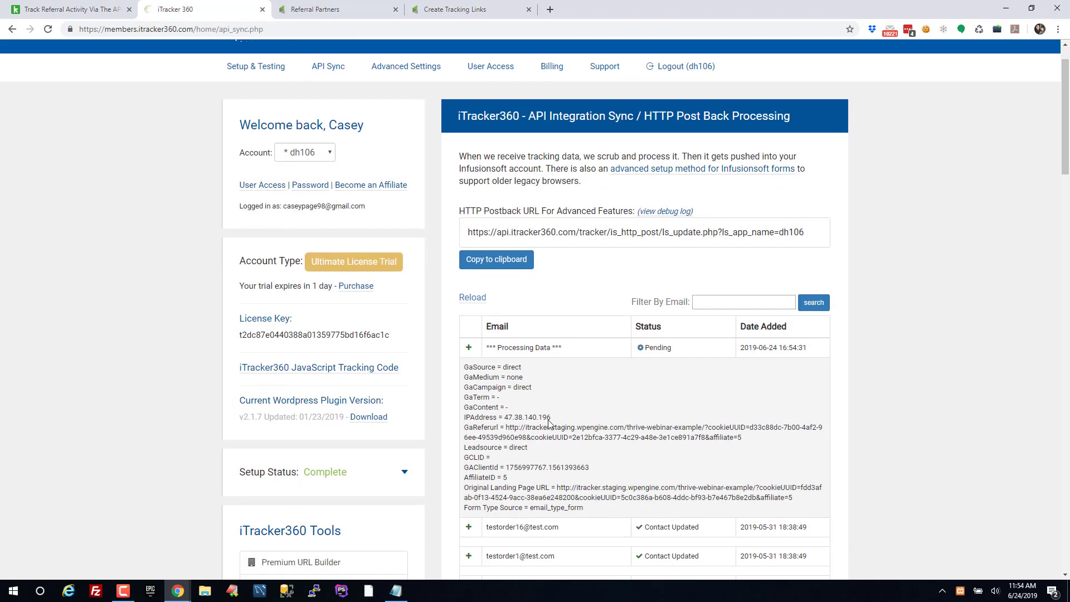
{"action": "mouse_move", "coordinate": [465, 358]}
{"action": "left_mouse_down"}
{"action": "mouse_move", "coordinate": [508, 359]}
{"action": "mouse_move", "coordinate": [462, 361]}
{"action": "left_mouse_up"}
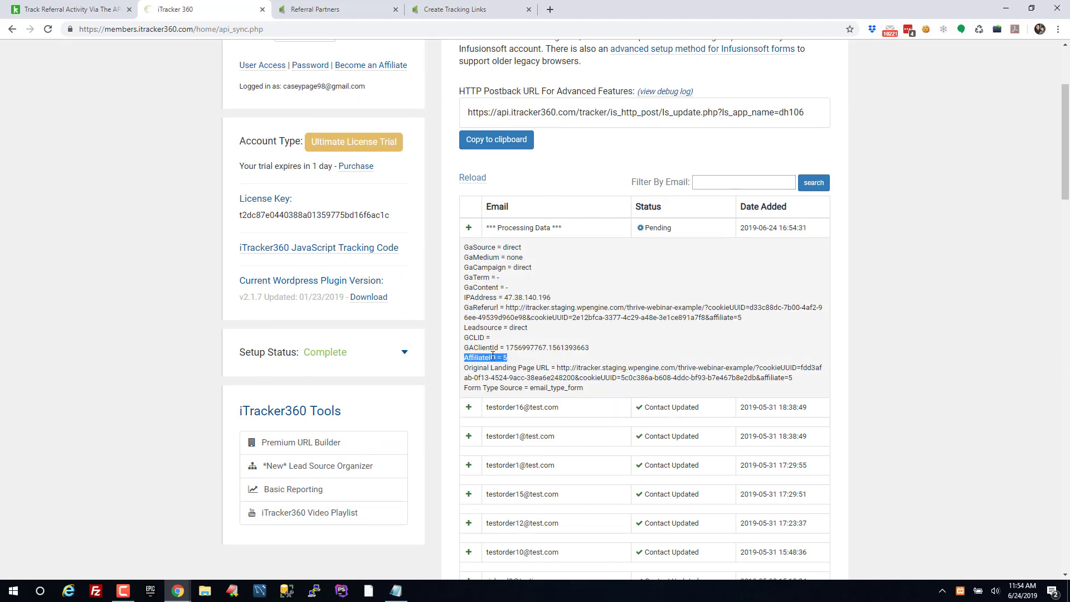
{"action": "left_click", "coordinate": [503, 246]}
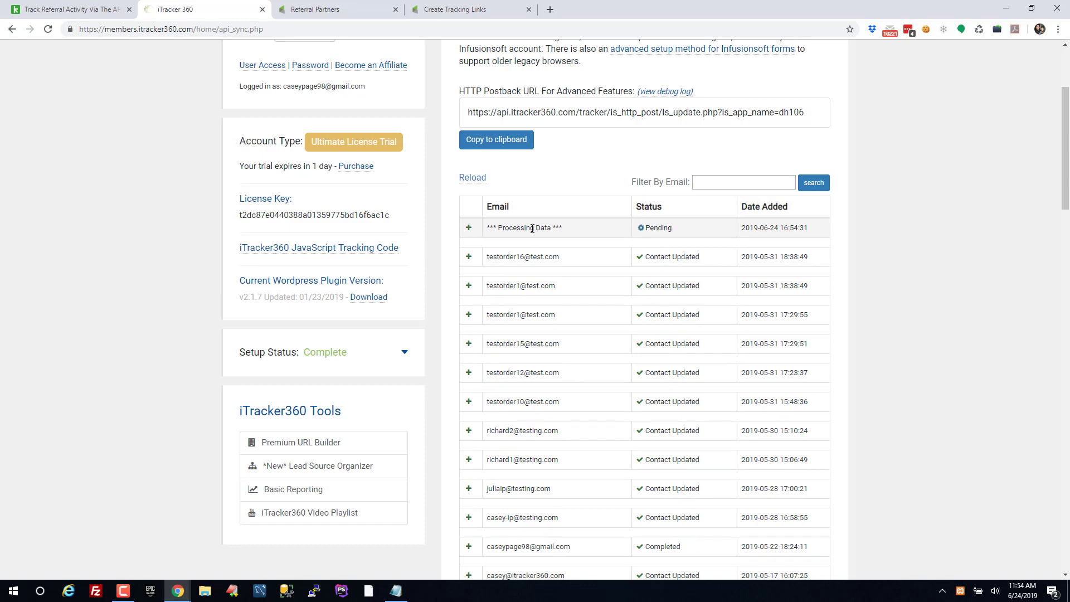
Load the dh106 Infusionsoft CRM, find the test contact by e-mail and show its Referral Partner Tracking
{"action": "left_click", "coordinate": [550, 10]}
{"action": "type", "text": "dh106"}
{"action": "key", "text": "Return"}
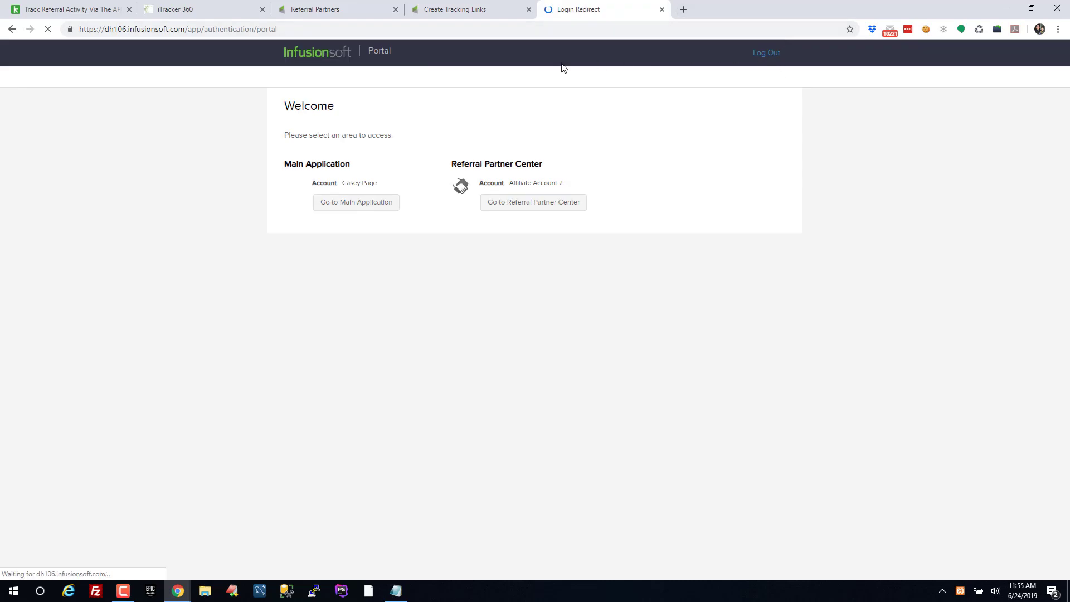
{"action": "left_click", "coordinate": [344, 204]}
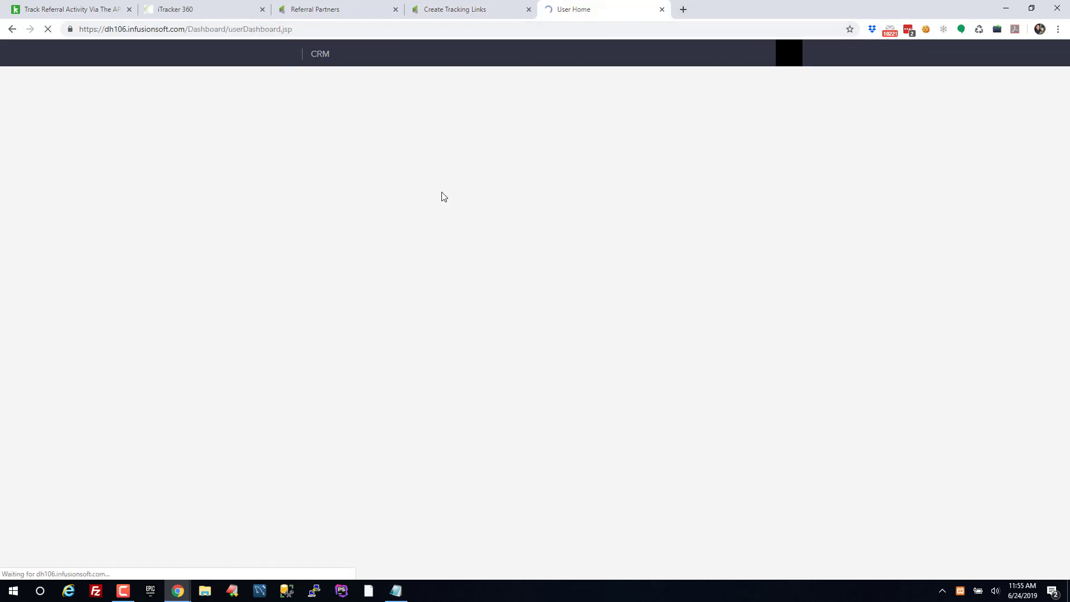
{"action": "left_click", "coordinate": [688, 54]}
{"action": "key", "text": "ctrl+v"}
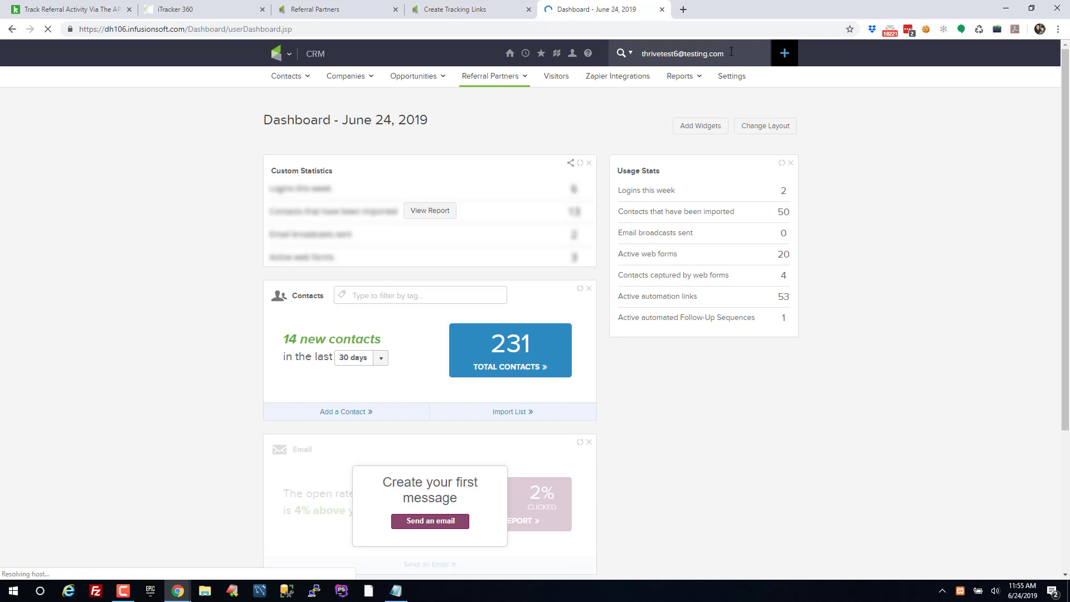
{"action": "key", "text": "Return"}
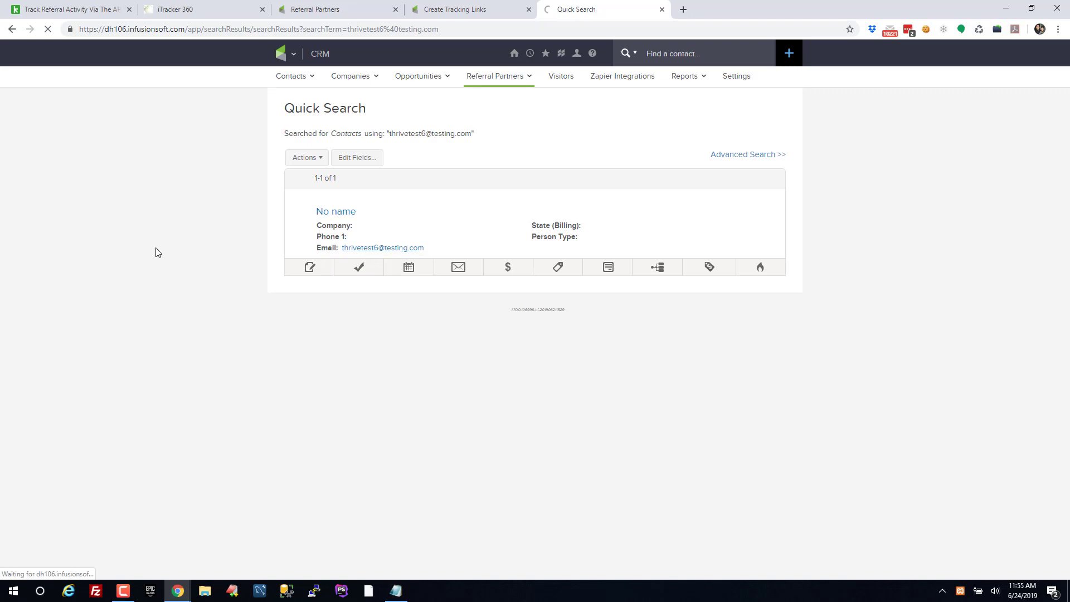
{"action": "scroll", "coordinate": [145, 260], "scroll_direction": "down", "scroll_amount": 3}
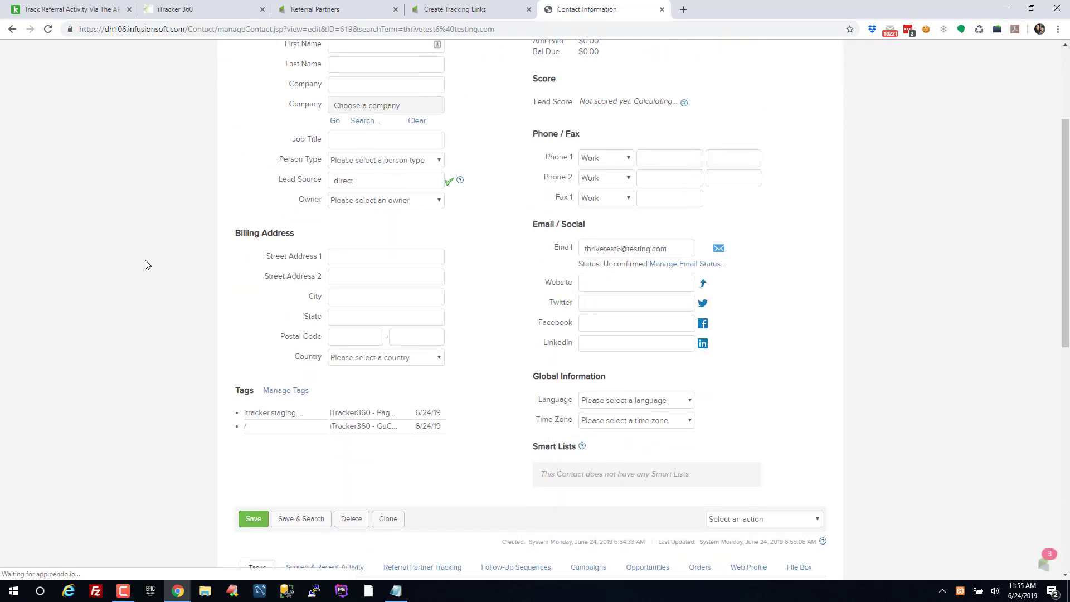
{"action": "scroll", "coordinate": [145, 264], "scroll_direction": "down", "scroll_amount": 5}
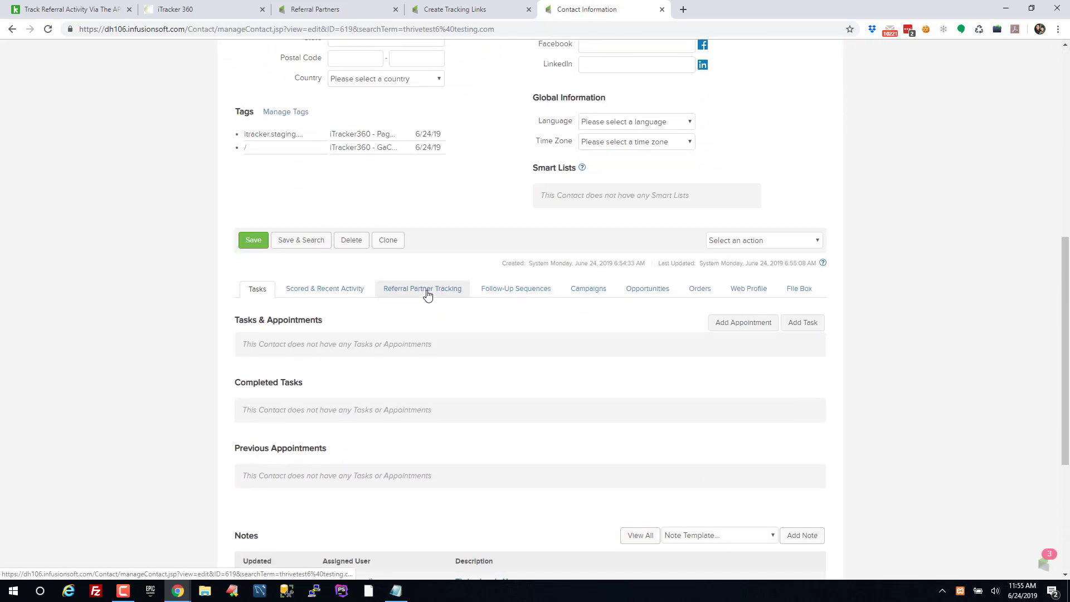
{"action": "left_click", "coordinate": [427, 294]}
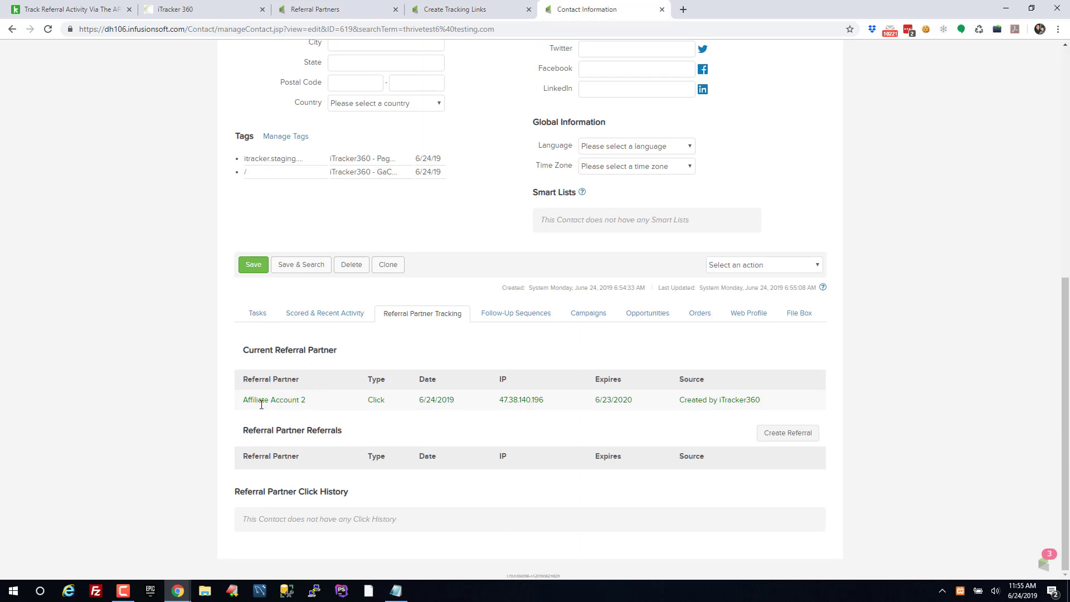
Point out the Affiliate Account 2 referral, created by iTracker360 and expiring 6/23/2020, then return to Referral Partners
{"action": "left_click_drag", "start_coordinate": [788, 400], "coordinate": [245, 399]}
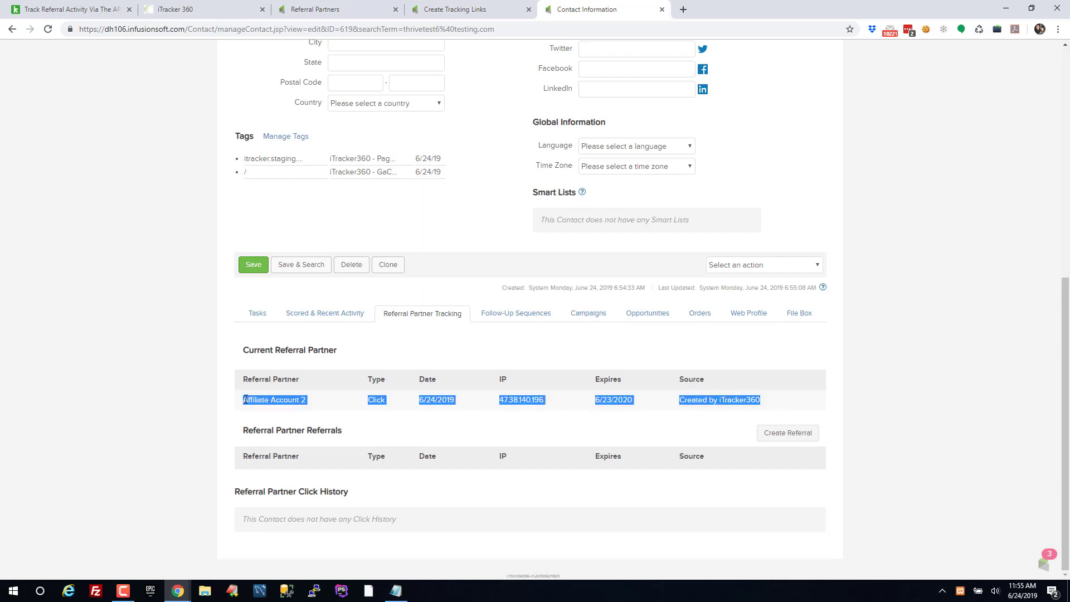
{"action": "left_click", "coordinate": [276, 400]}
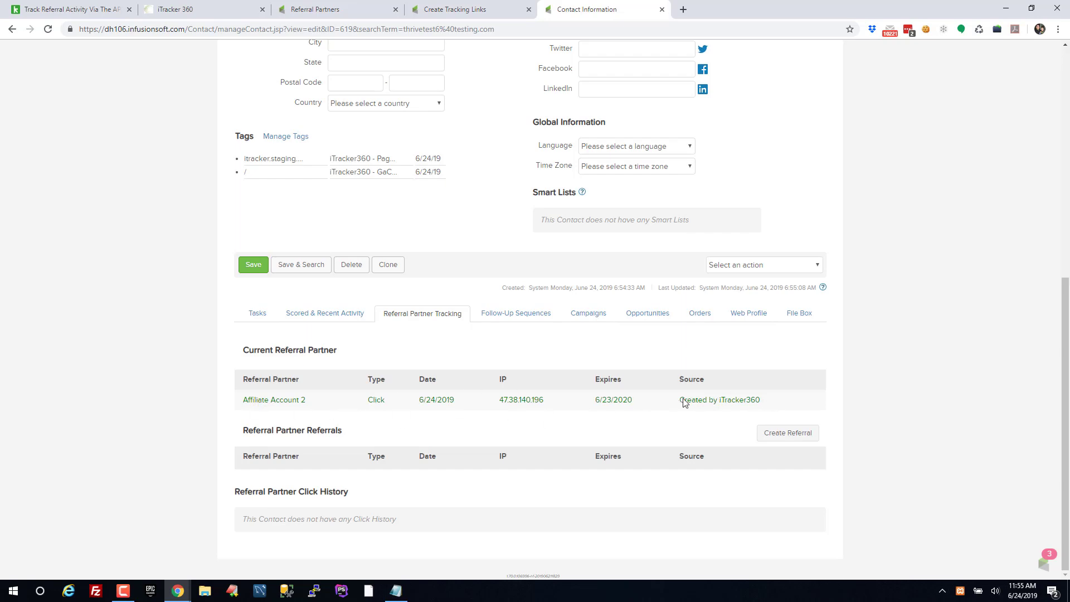
{"action": "left_click_drag", "start_coordinate": [680, 400], "coordinate": [767, 405]}
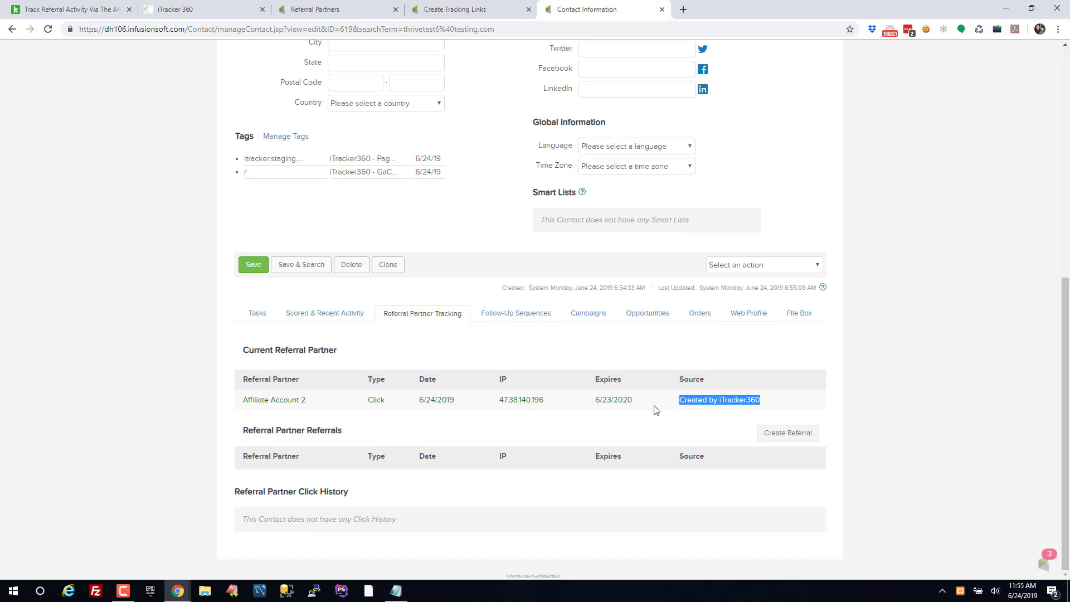
{"action": "left_click_drag", "start_coordinate": [635, 402], "coordinate": [594, 402]}
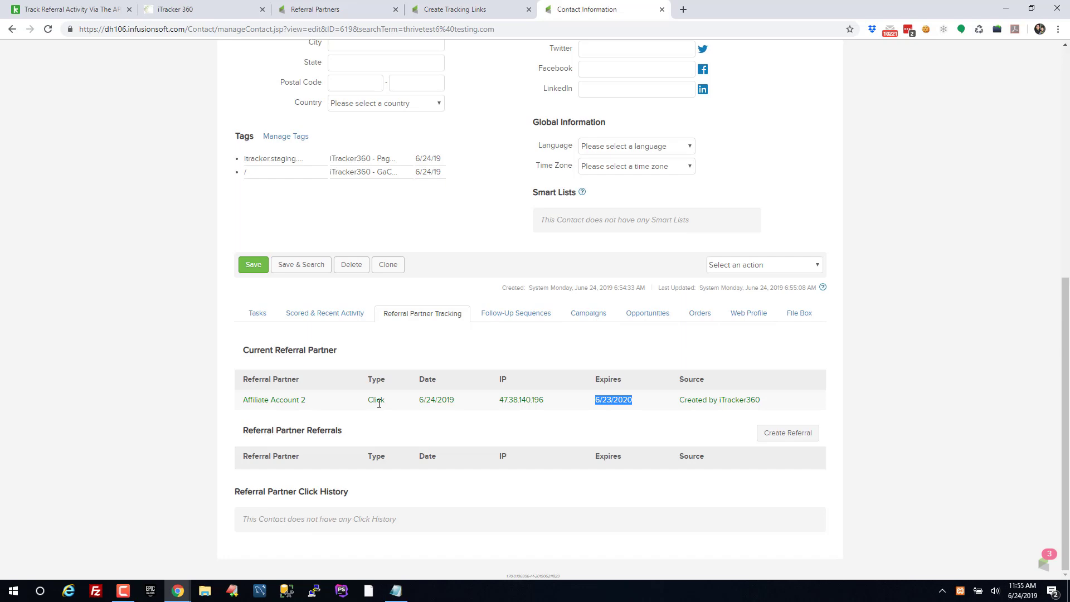
{"action": "left_click", "coordinate": [528, 412]}
{"action": "left_click_drag", "start_coordinate": [248, 402], "coordinate": [775, 404]}
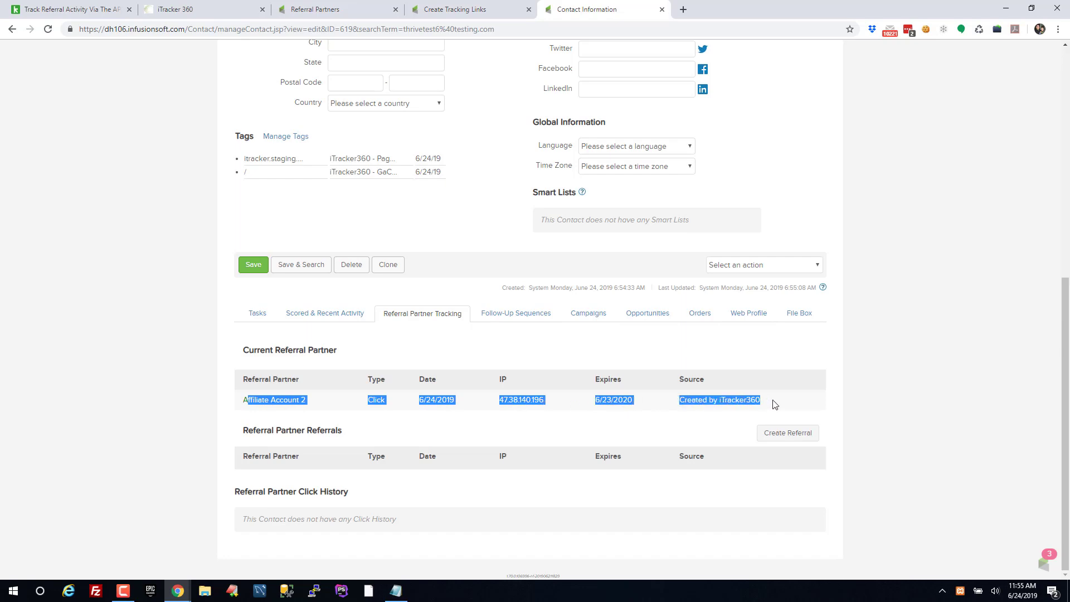
{"action": "left_click", "coordinate": [774, 404]}
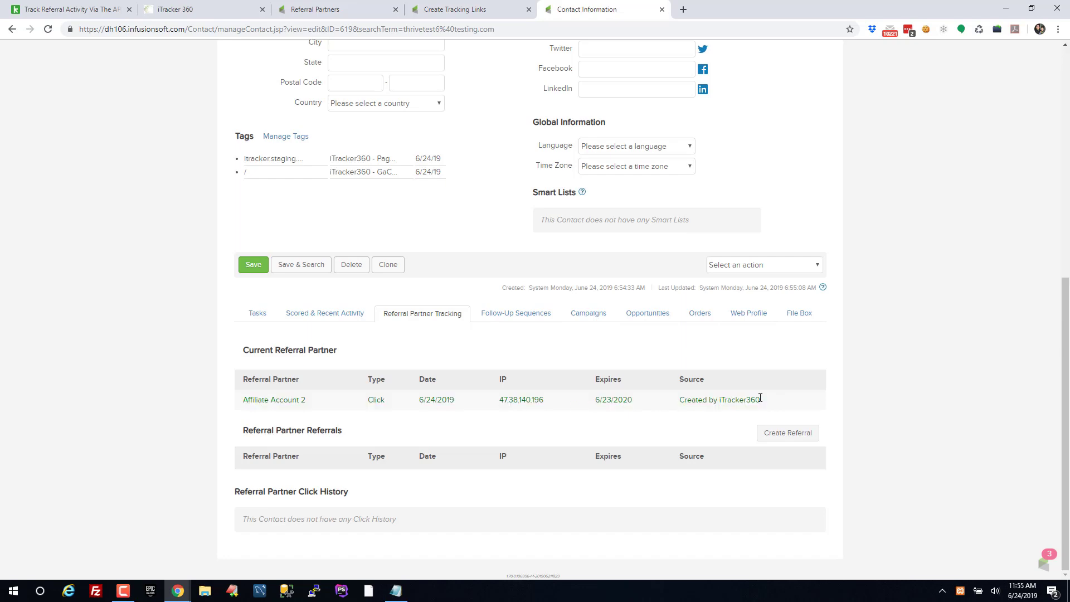
{"action": "left_click", "coordinate": [360, 15]}
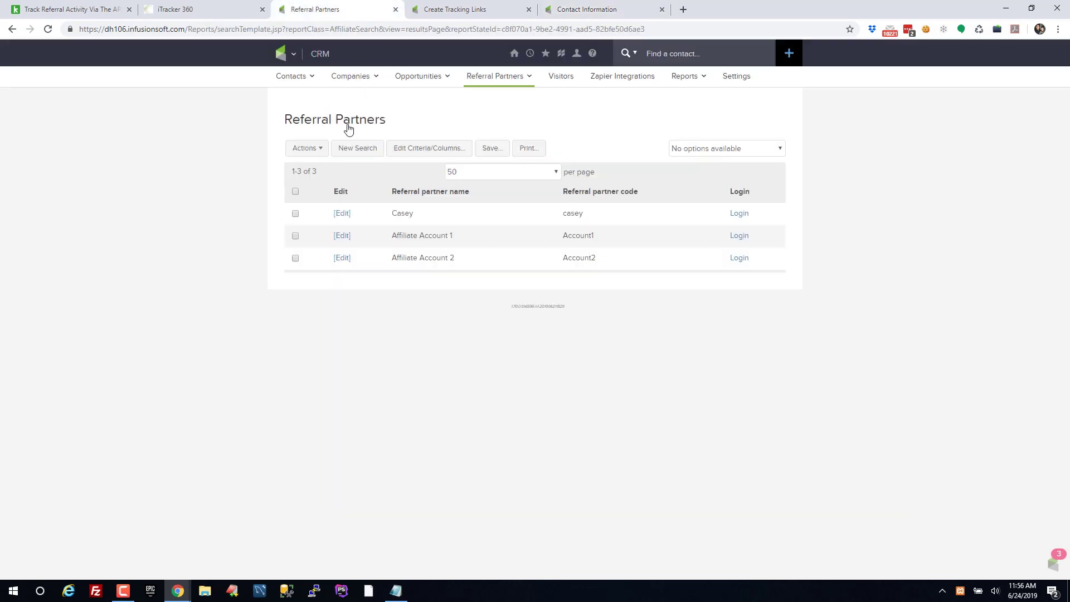
Log in as Affiliate Account 2 and review Link Tracking Stats: 1 hit, 0 opt-ins
{"action": "left_click", "coordinate": [738, 259]}
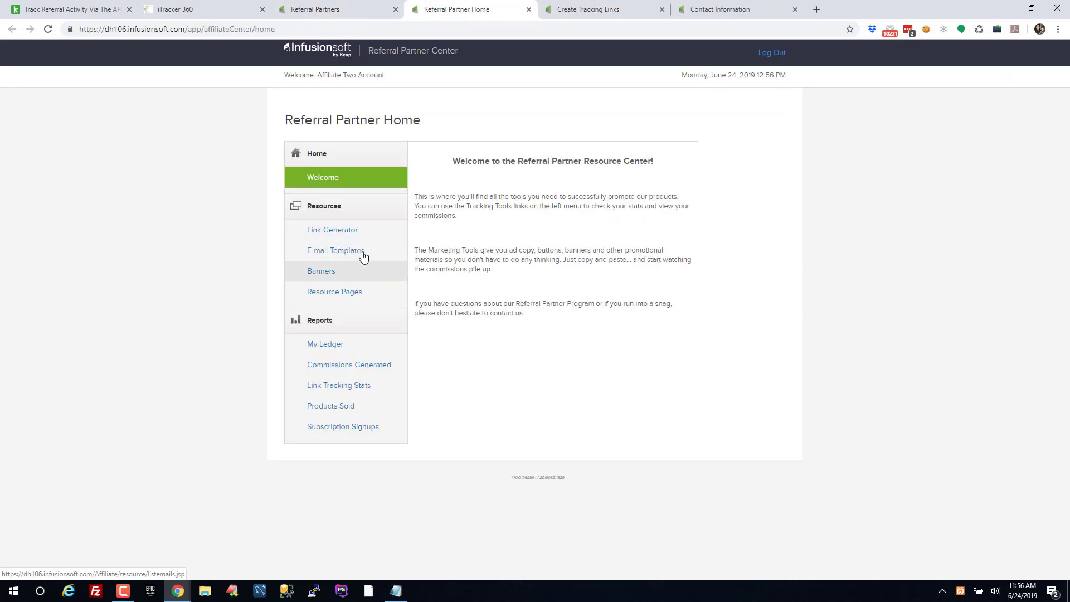
{"action": "left_click", "coordinate": [342, 386]}
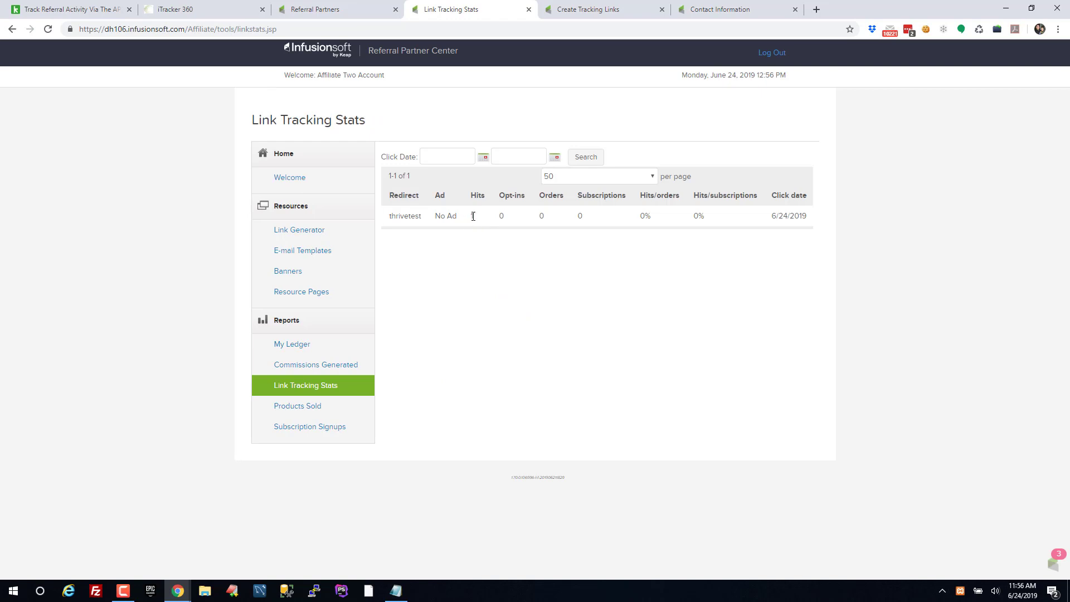
{"action": "double_click", "coordinate": [471, 215]}
{"action": "double_click", "coordinate": [501, 220]}
{"action": "left_click", "coordinate": [502, 230]}
{"action": "left_click_drag", "start_coordinate": [497, 221], "coordinate": [507, 223]}
{"action": "left_click", "coordinate": [501, 215]}
{"action": "double_click", "coordinate": [501, 218]}
Show the Commissions Generated report with all totals at $0.00
{"action": "left_click", "coordinate": [323, 371]}
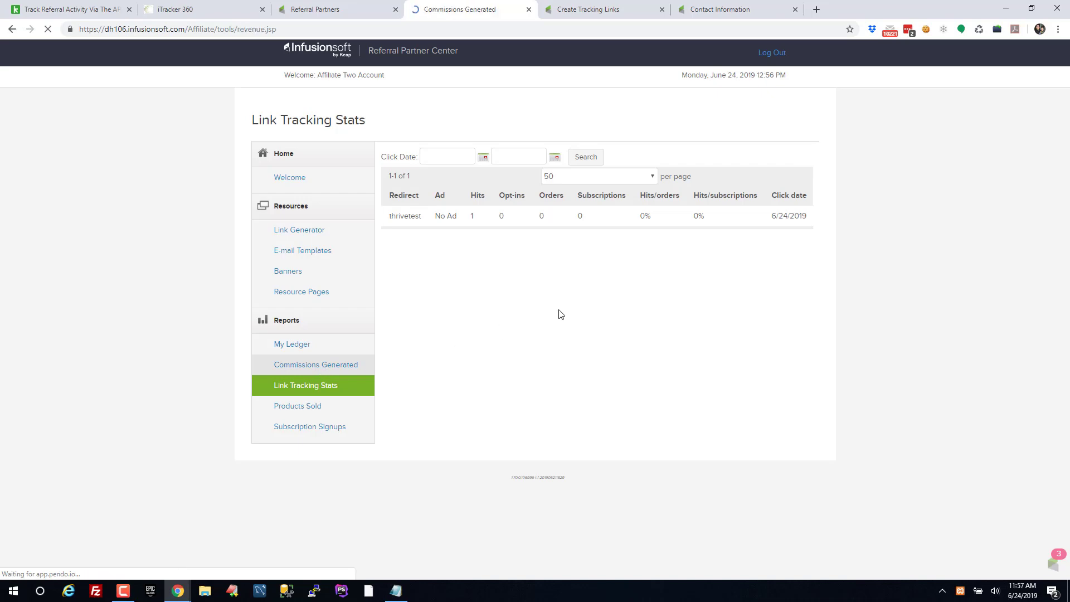
{"action": "left_click_drag", "start_coordinate": [631, 202], "coordinate": [674, 236]}
{"action": "left_click", "coordinate": [674, 236]}
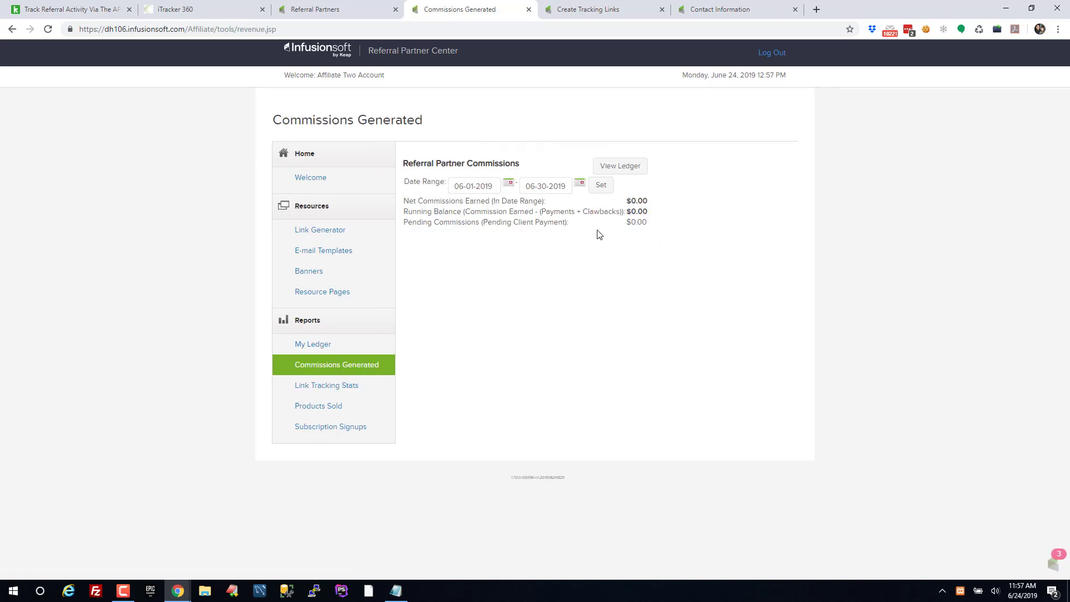
Return to the test contact's record and point out its e-mail address
{"action": "left_click", "coordinate": [724, 9]}
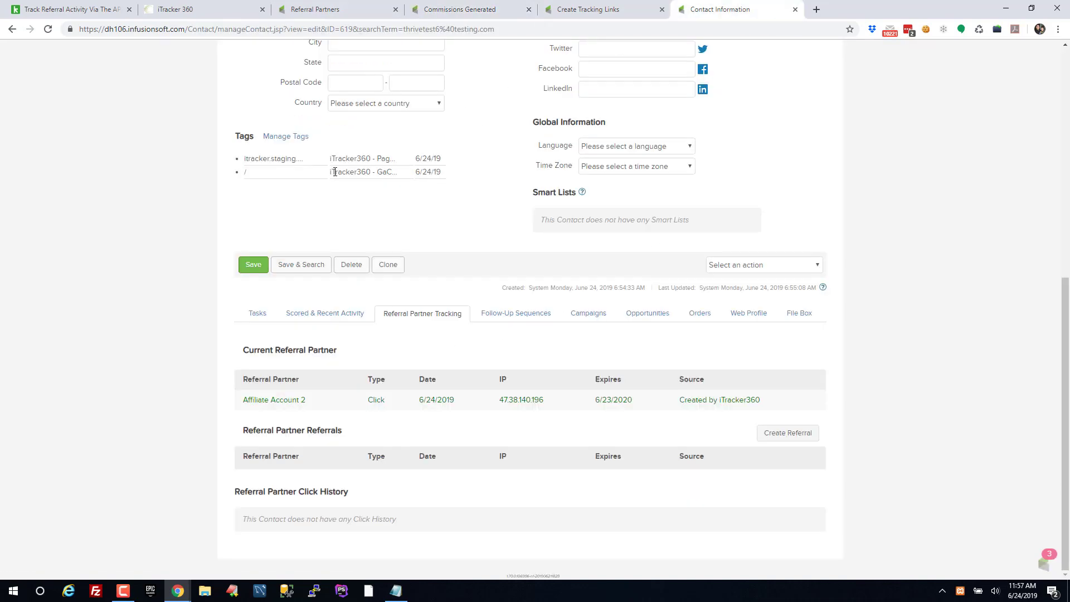
{"action": "scroll", "coordinate": [304, 146], "scroll_direction": "up", "scroll_amount": 6}
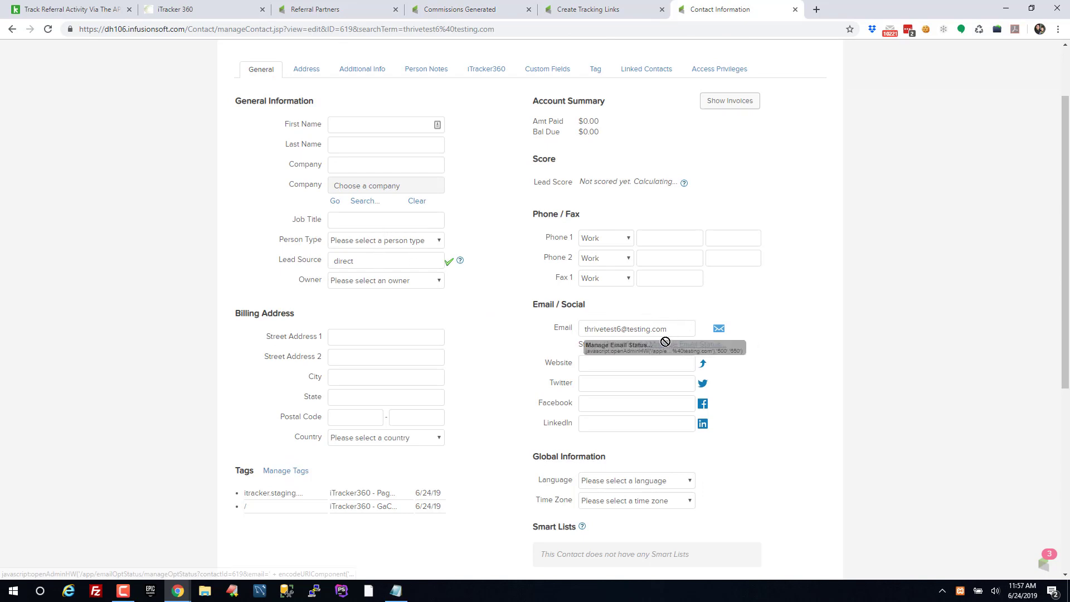
{"action": "left_click_drag", "start_coordinate": [683, 327], "coordinate": [556, 329]}
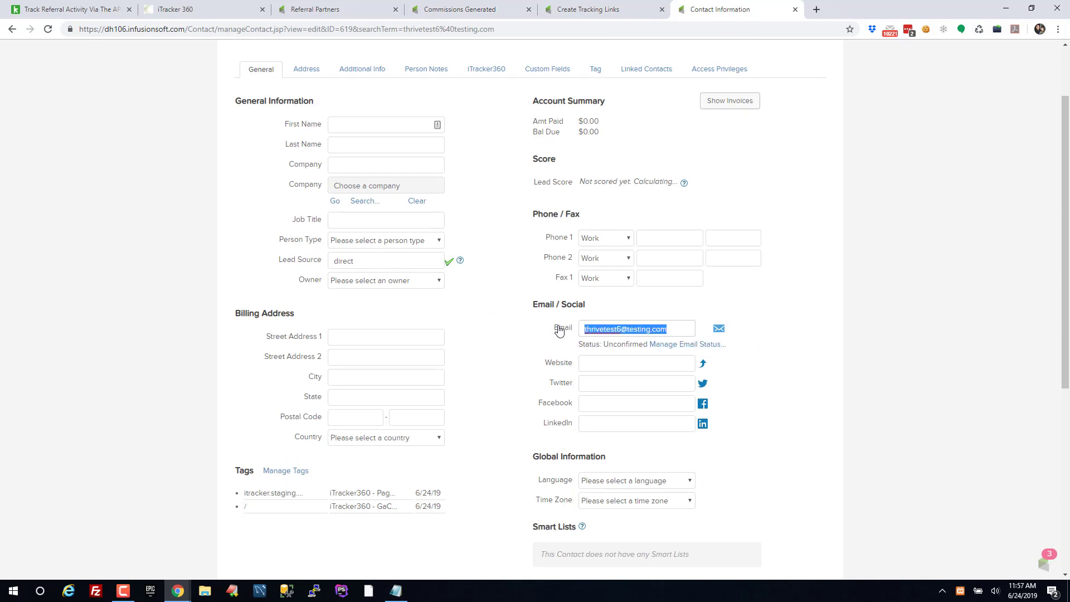
{"action": "left_click", "coordinate": [819, 316]}
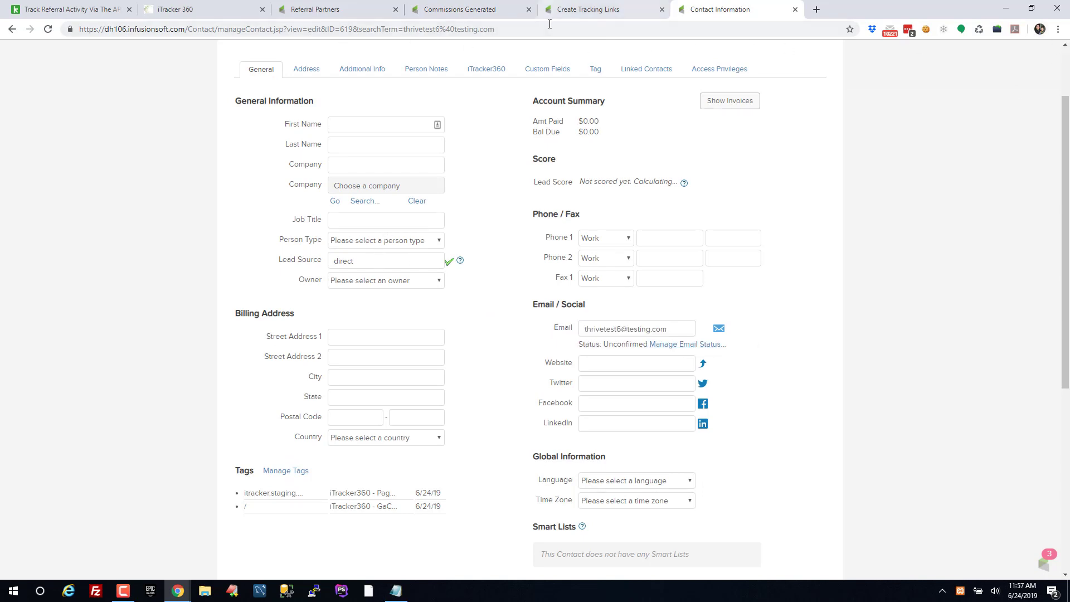
{"action": "scroll", "coordinate": [543, 55], "scroll_direction": "up", "scroll_amount": 2}
Show Demo Form 2's order form links under E-Commerce Setup, then open a new incognito window
{"action": "left_click", "coordinate": [300, 59]}
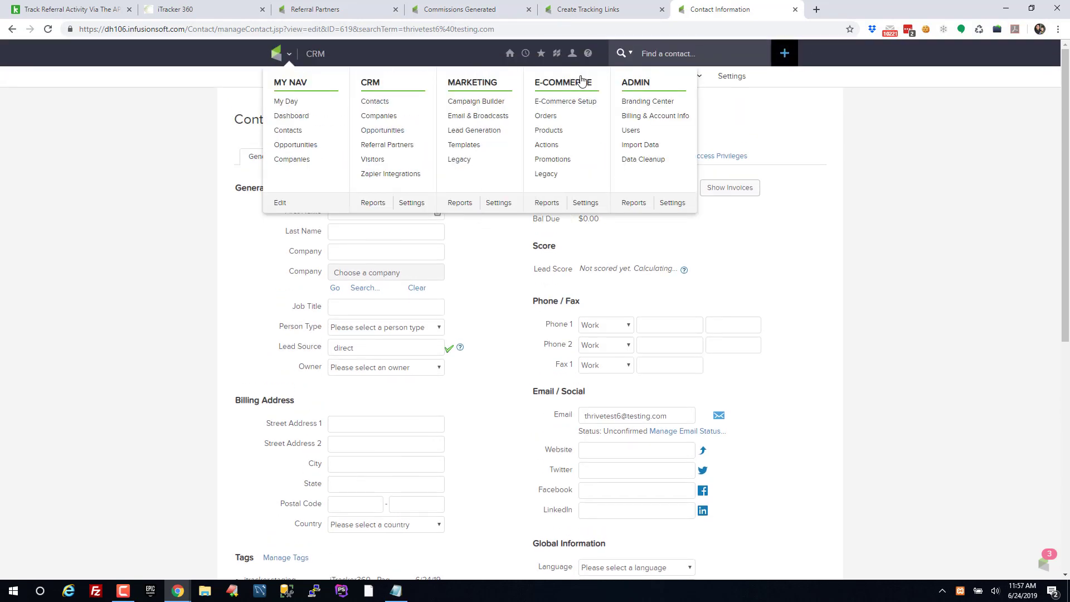
{"action": "left_click", "coordinate": [574, 108]}
{"action": "left_click", "coordinate": [670, 206]}
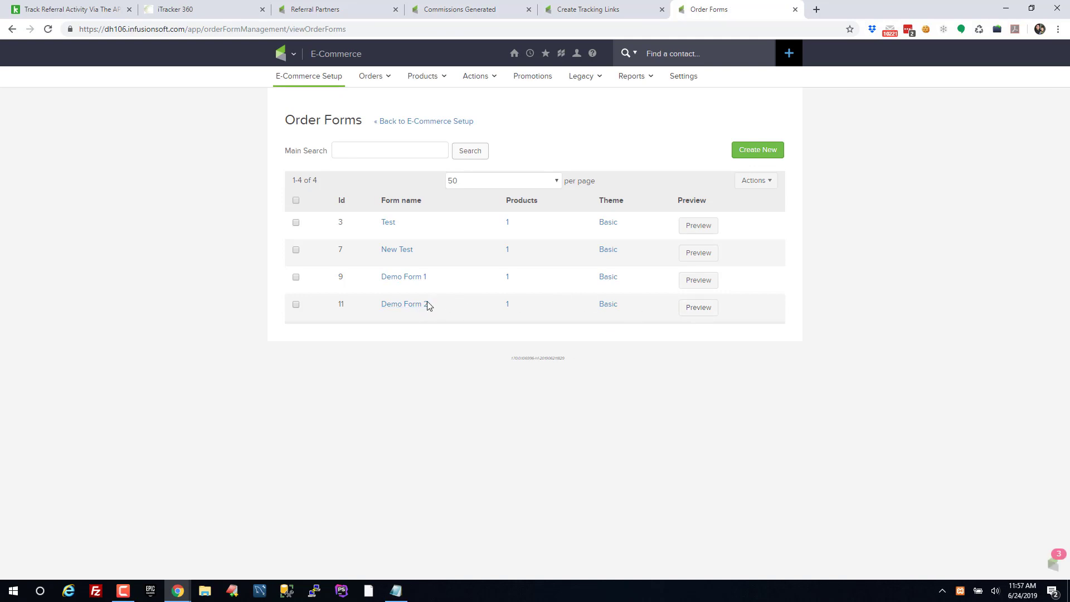
{"action": "left_click", "coordinate": [411, 305]}
{"action": "left_click", "coordinate": [585, 162]}
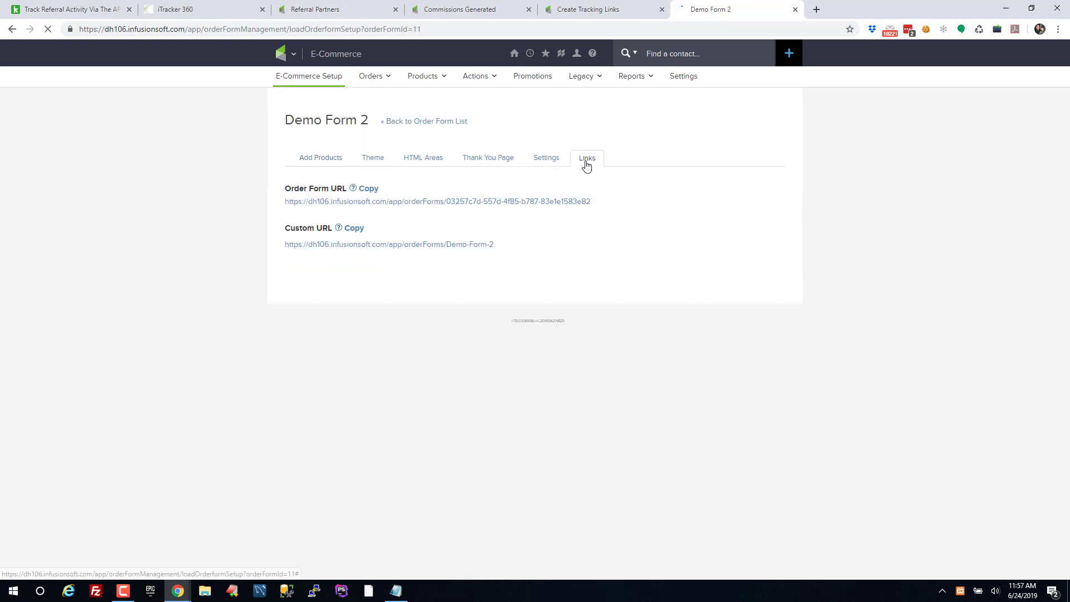
{"action": "left_click", "coordinate": [1057, 29]}
{"action": "left_click", "coordinate": [975, 72]}
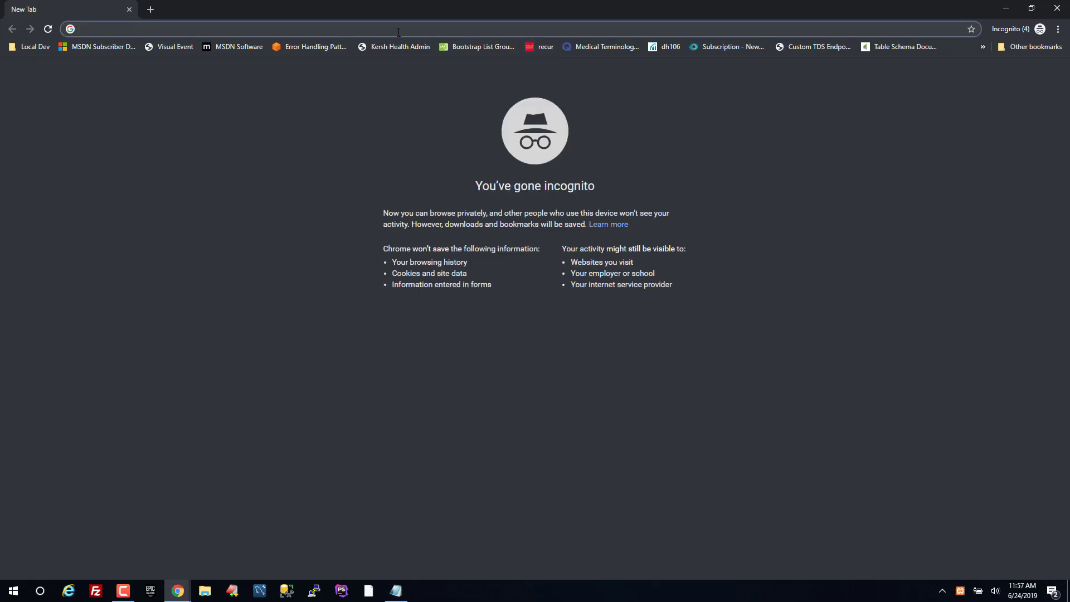
Load the Demo Form 2 order form URL and enter 'test' as first and last name
{"action": "type", "text": "https://dh106.infusionsoft.com/app/orderForms/Demo-Form-2"}
{"action": "key", "text": "Return"}
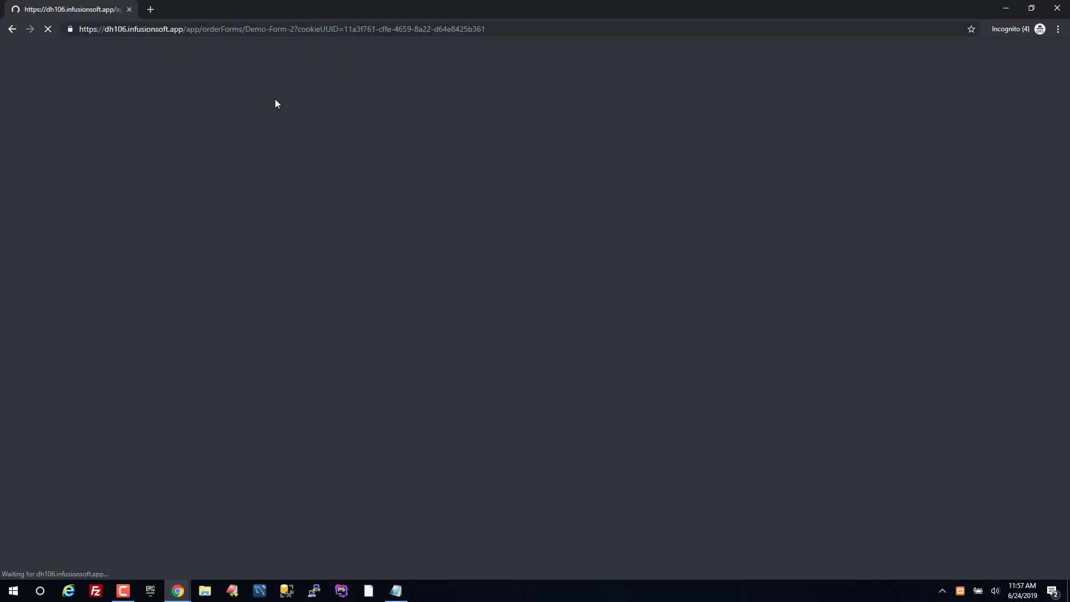
{"action": "left_click", "coordinate": [392, 244]}
{"action": "type", "text": "test"}
{"action": "key", "text": "Tab"}
{"action": "type", "text": "test"}
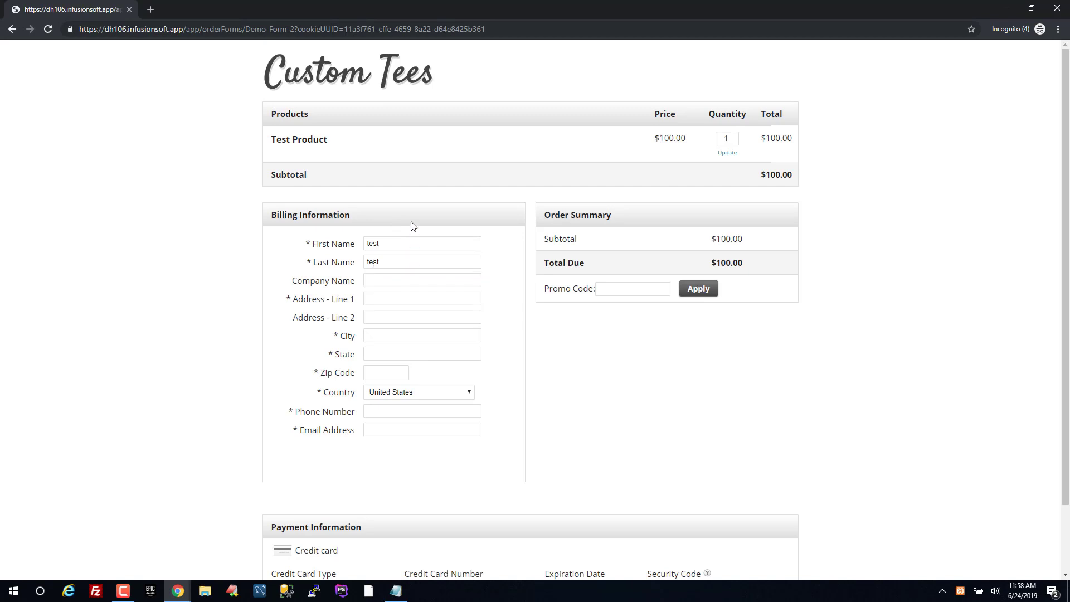
Fill in the order form's address, city, state, zip code and phone number fields
{"action": "left_click", "coordinate": [422, 300]}
{"action": "type", "text": "1234 test"}
{"action": "key", "text": "Tab"}
{"action": "type", "text": "dallas"}
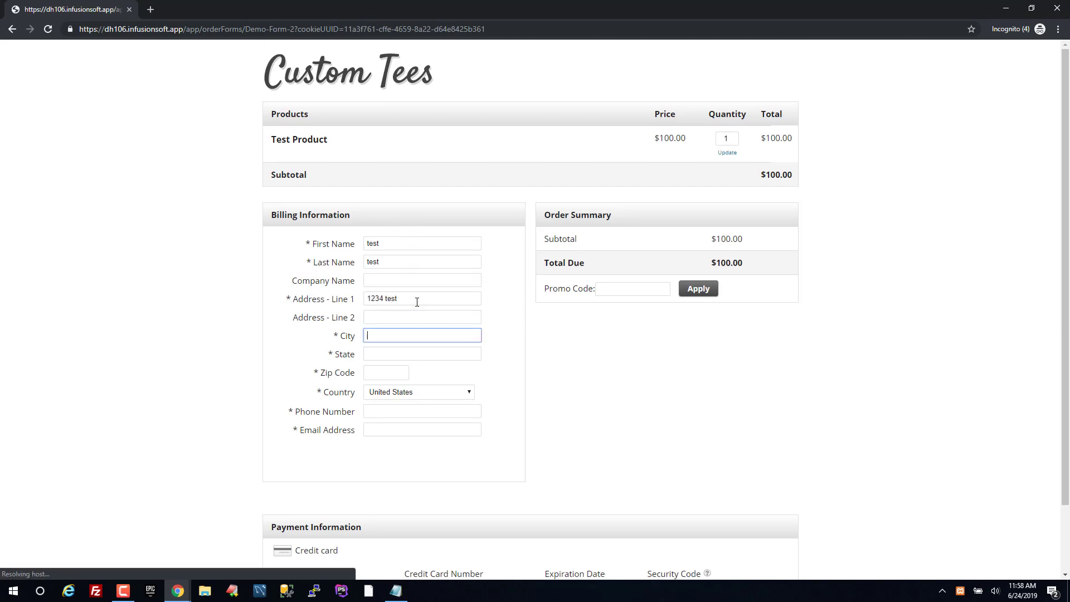
{"action": "key", "text": "Tab"}
{"action": "type", "text": "tx"}
{"action": "key", "text": "Tab"}
{"action": "type", "text": "75218"}
{"action": "key", "text": "Tab"}
{"action": "key", "text": "Tab"}
{"action": "type", "text": "2145551234"}
{"action": "key", "text": "Tab"}
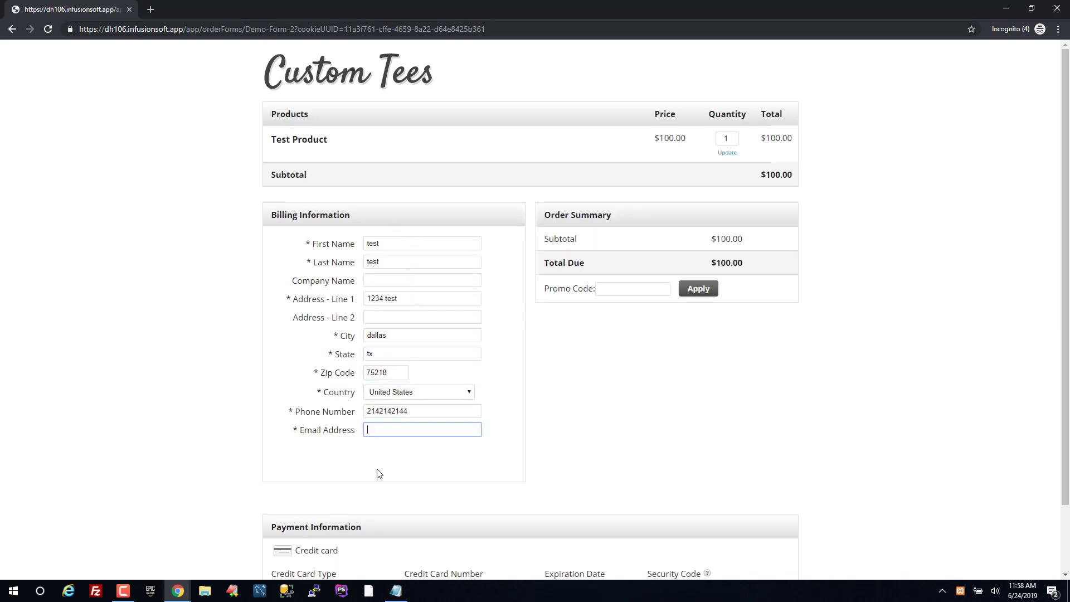
Copy the test contact's e-mail from the admin record into the order form's e-mail field
{"action": "key", "text": "alt+Tab"}
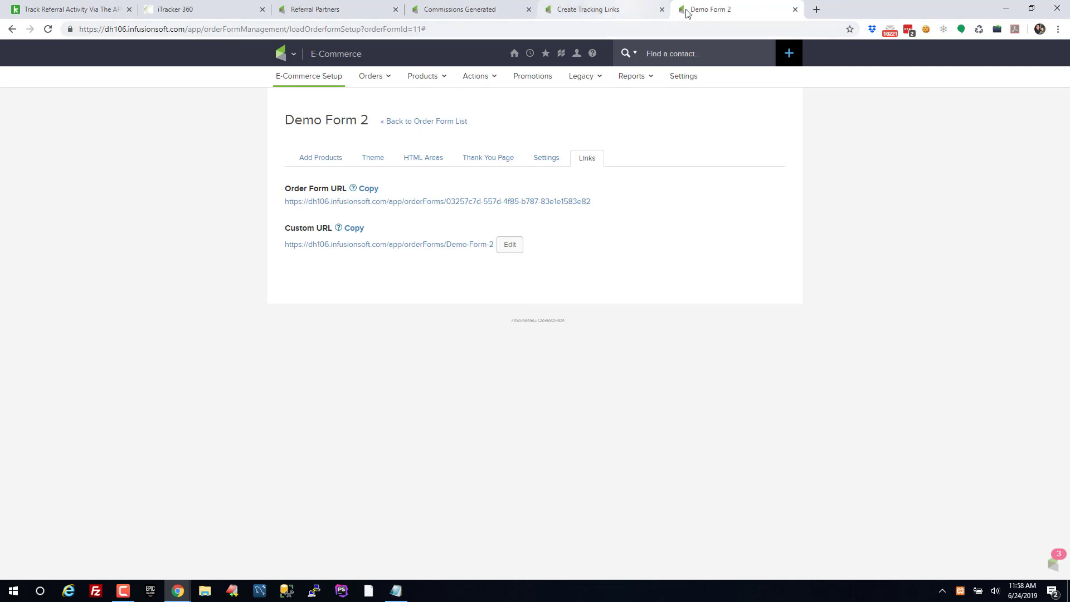
{"action": "left_click", "coordinate": [11, 32]}
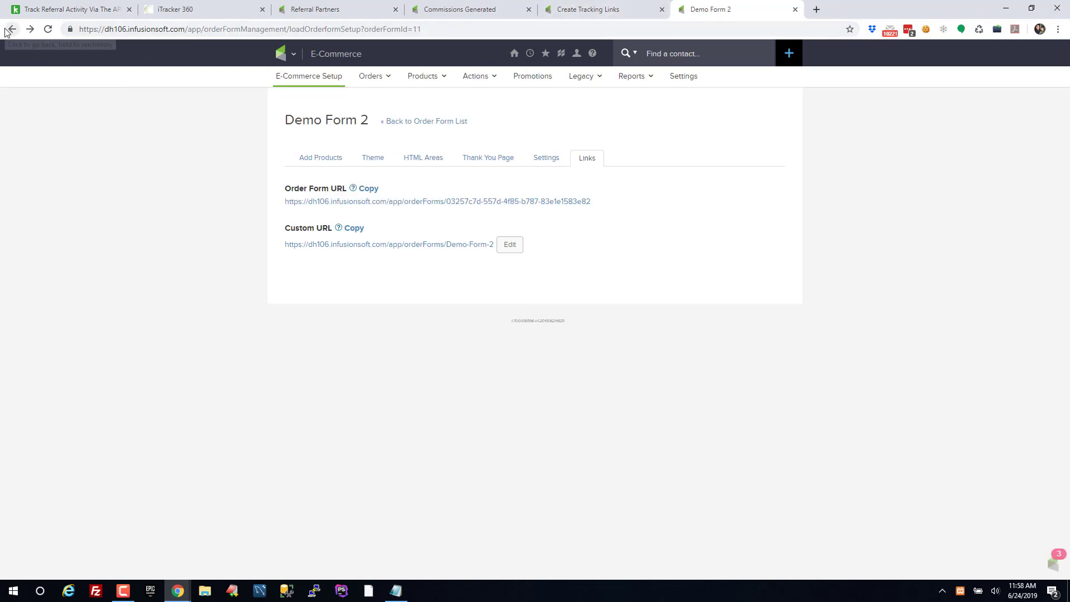
{"action": "left_click", "coordinate": [6, 30]}
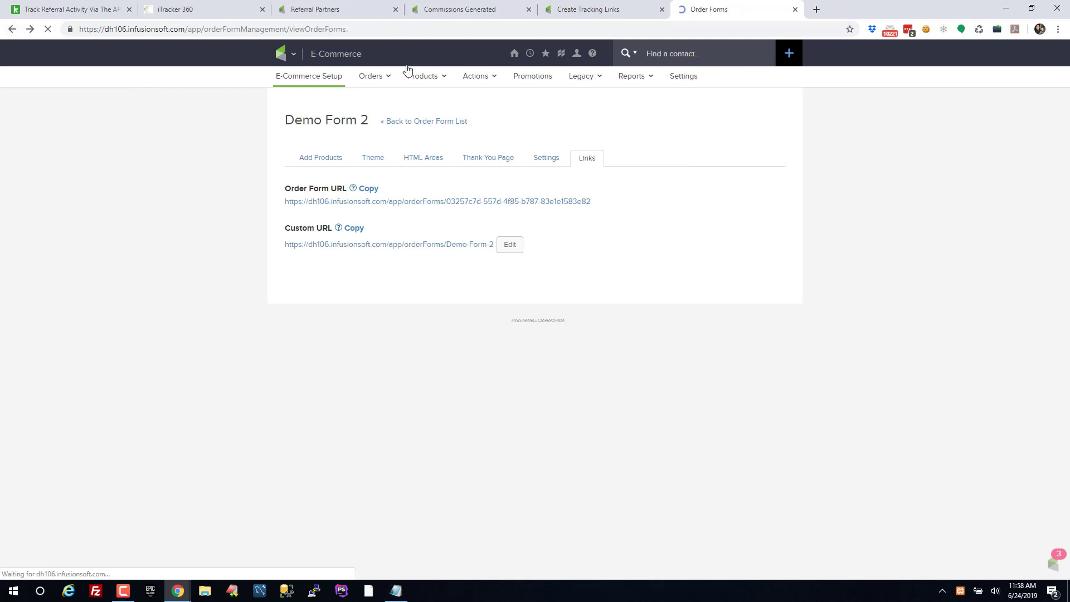
{"action": "left_click", "coordinate": [7, 30]}
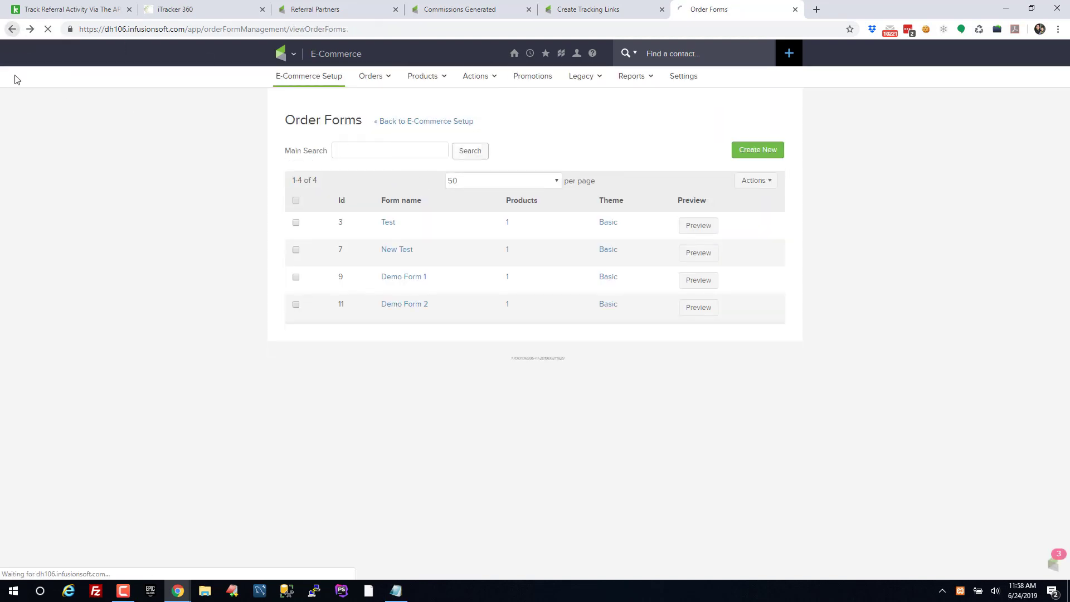
{"action": "left_click", "coordinate": [11, 29]}
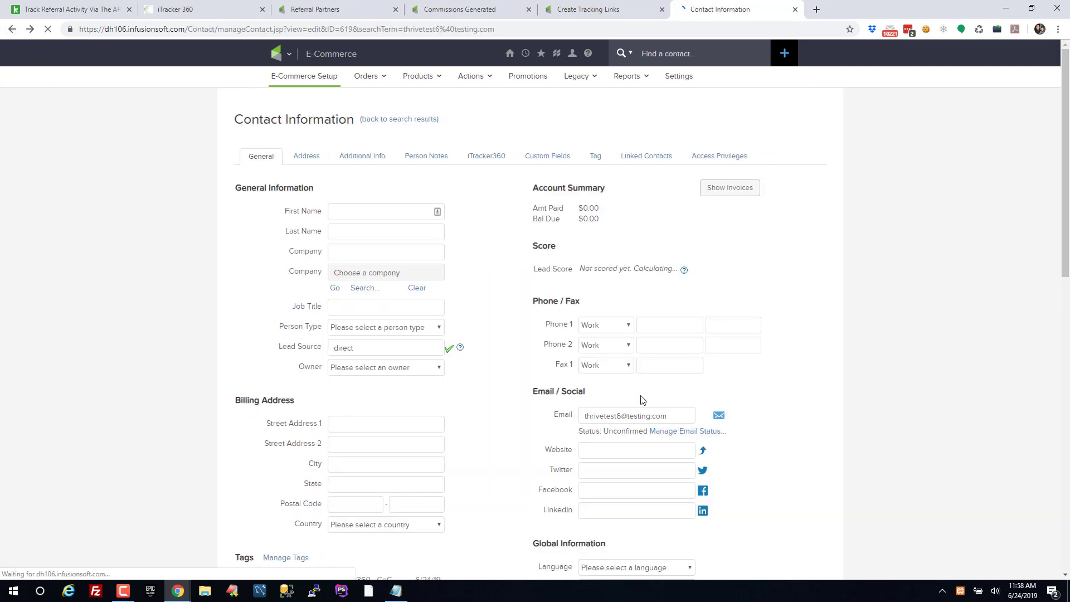
{"action": "left_click_drag", "start_coordinate": [673, 416], "coordinate": [532, 416]}
{"action": "key", "text": "ctrl+c"}
{"action": "key", "text": "alt+Tab"}
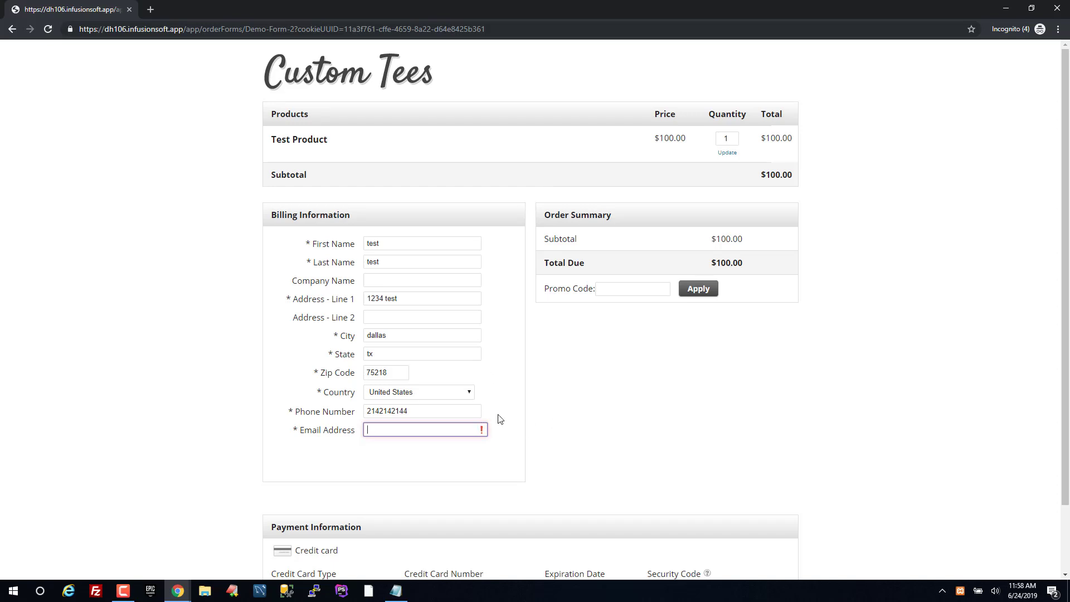
{"action": "key", "text": "ctrl+v"}
{"action": "left_click_drag", "start_coordinate": [454, 434], "coordinate": [181, 410]}
{"action": "key", "text": "ctrl+c"}
{"action": "left_click", "coordinate": [181, 410]}
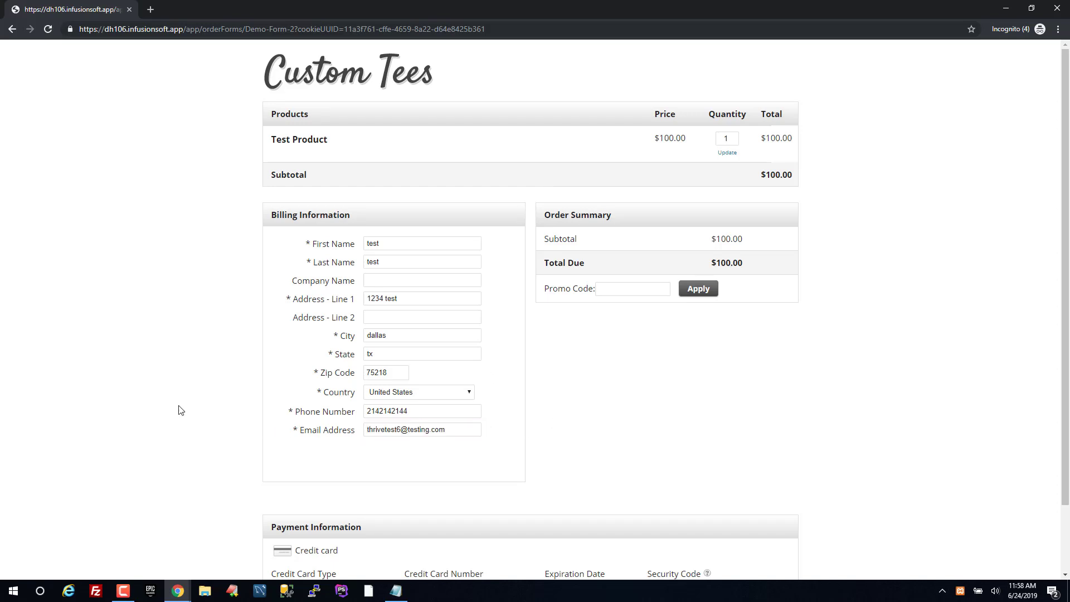
Pay with the test Visa card number, expiry year 2029, and place the order
{"action": "scroll", "coordinate": [390, 354], "scroll_direction": "down", "scroll_amount": 2}
{"action": "left_click", "coordinate": [344, 515]}
{"action": "left_click", "coordinate": [371, 498]}
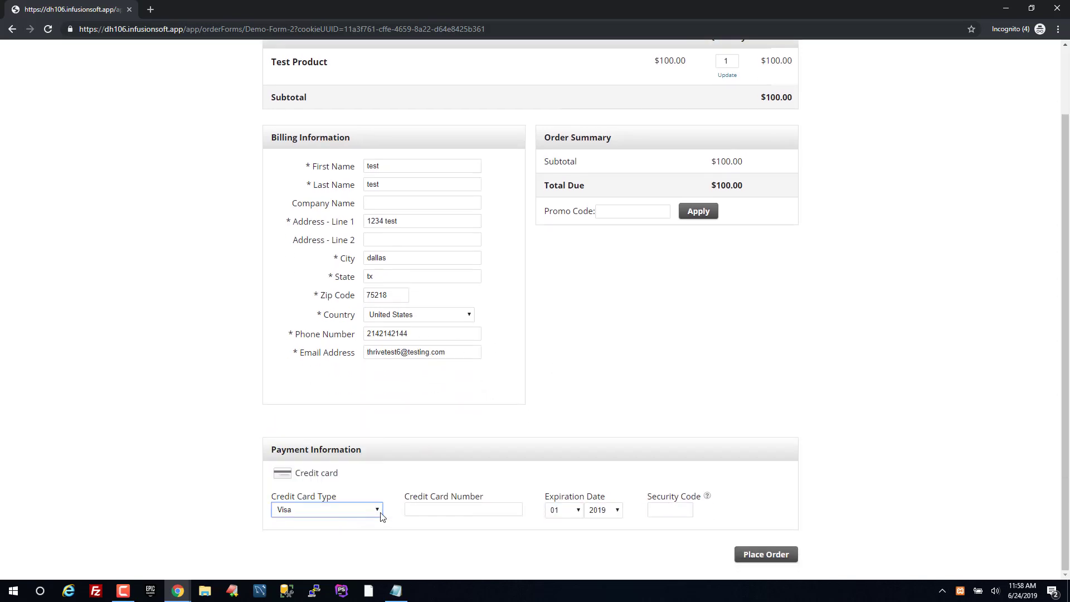
{"action": "left_click", "coordinate": [444, 510]}
{"action": "type", "text": "4111111111111111"}
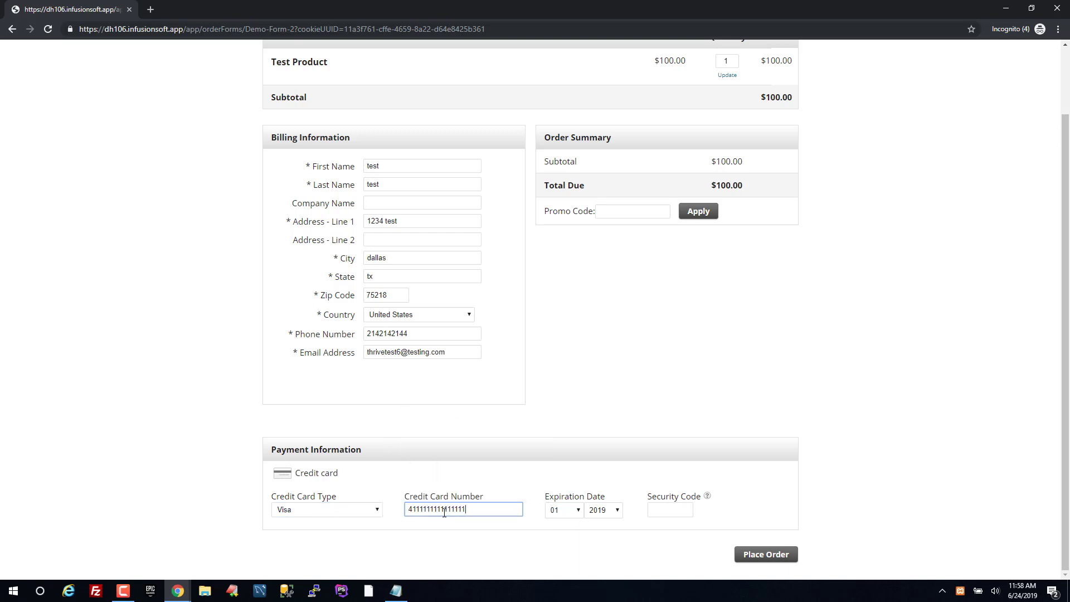
{"action": "left_click", "coordinate": [602, 510]}
{"action": "left_click", "coordinate": [605, 456]}
{"action": "left_click", "coordinate": [674, 513]}
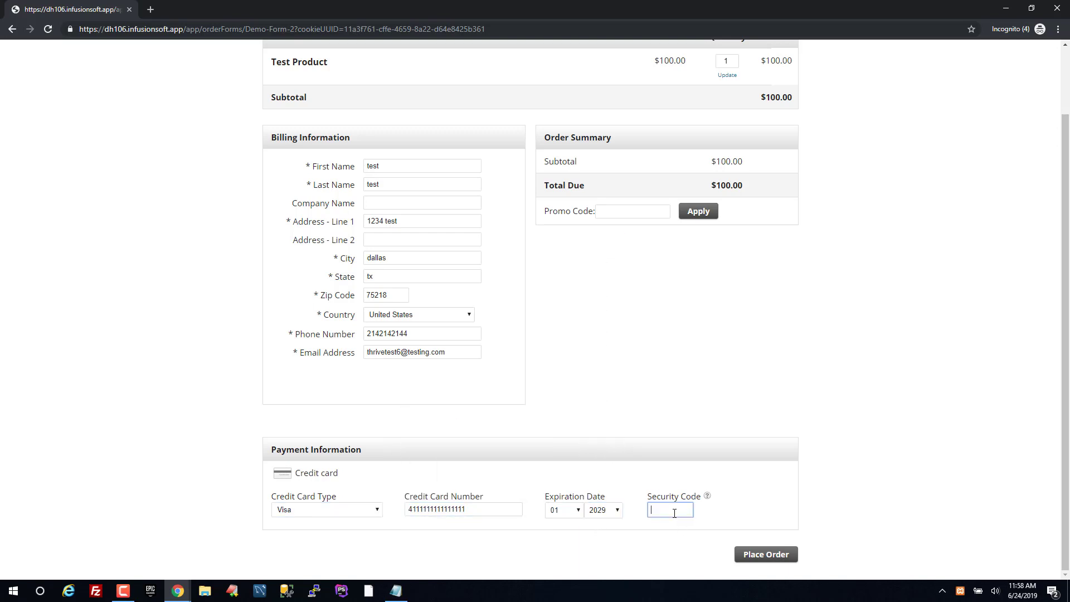
{"action": "left_click", "coordinate": [766, 556]}
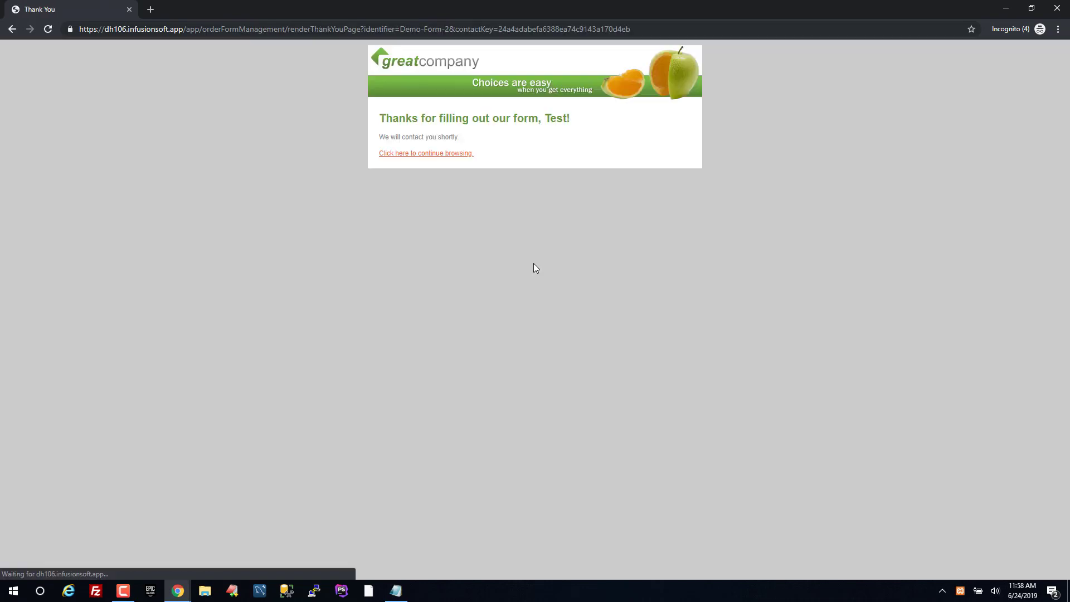
Reload the affiliate's Commissions Generated report to pick up the new commission
{"action": "key", "text": "alt+Tab"}
{"action": "left_click", "coordinate": [586, 13]}
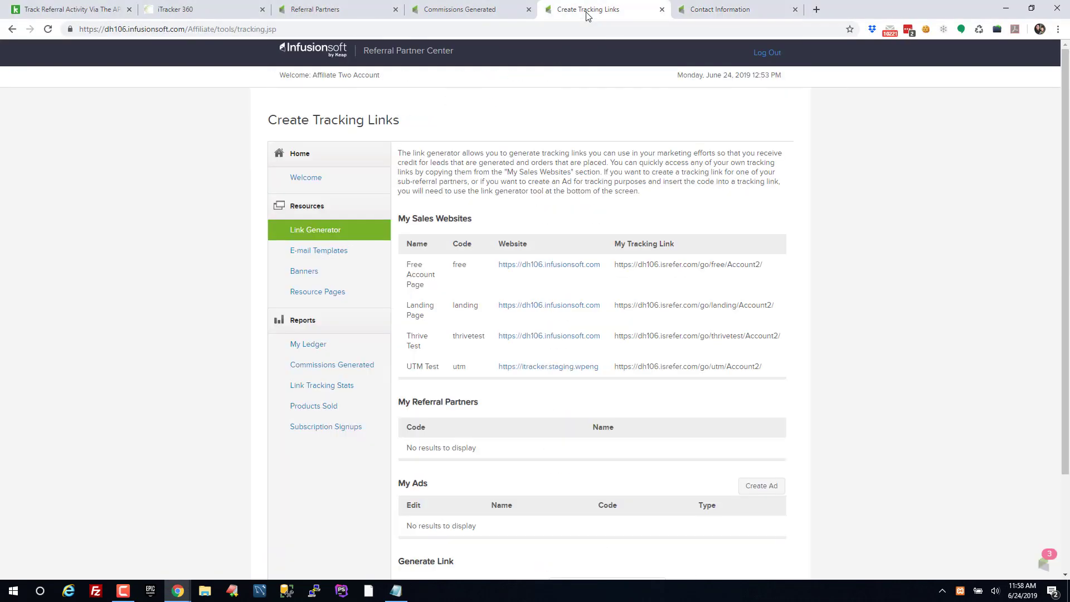
{"action": "left_click", "coordinate": [483, 10]}
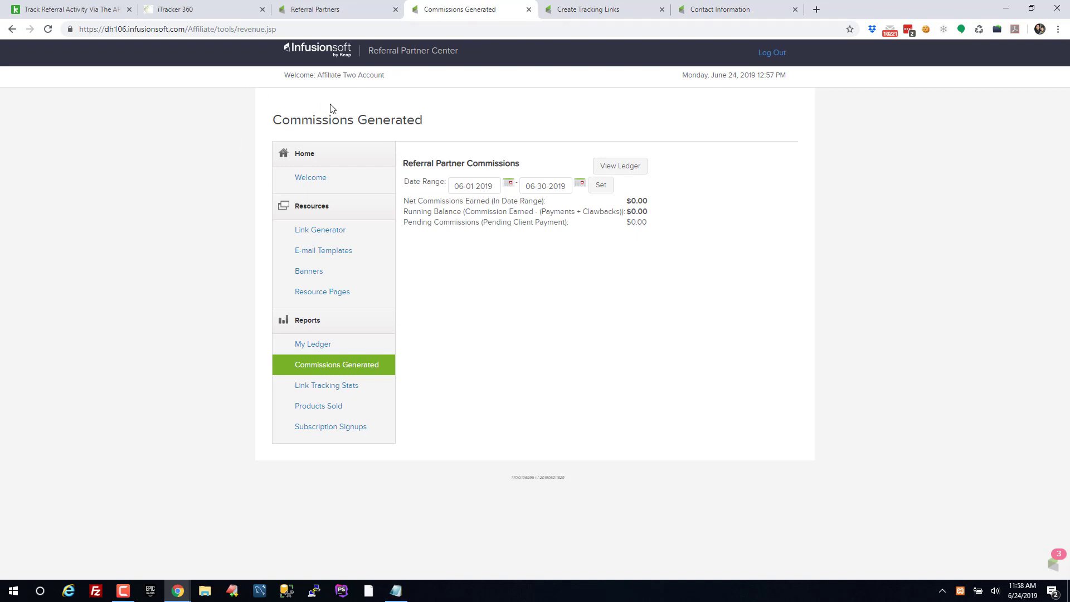
{"action": "key", "text": "F5"}
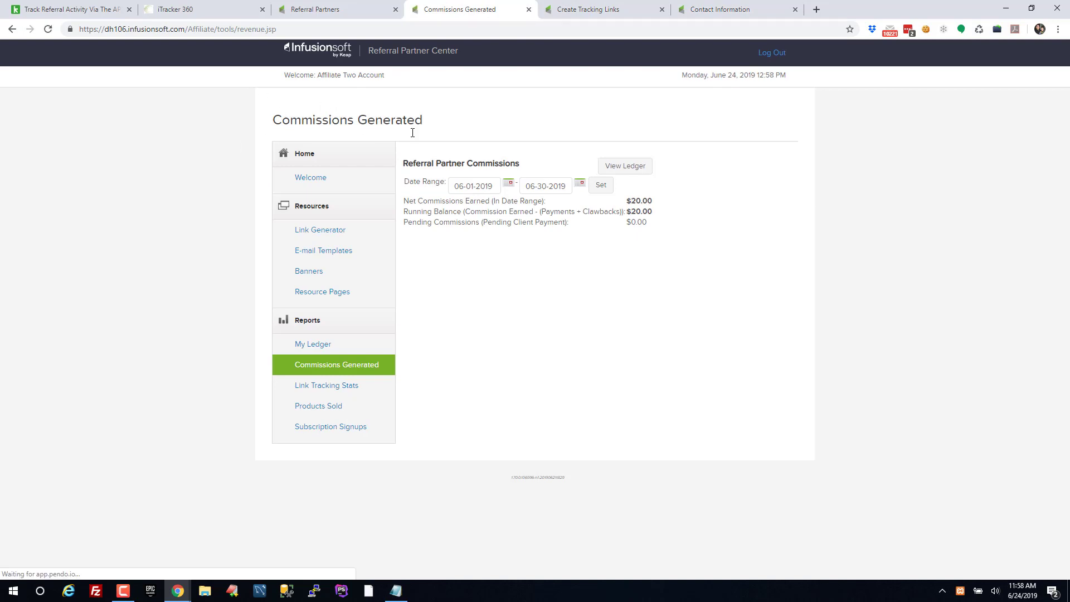
Confirm the $20.00 commission in My Ledger, then show Link Tracking Stats with the thrivetest order
{"action": "left_click_drag", "start_coordinate": [663, 195], "coordinate": [659, 207]}
{"action": "left_click", "coordinate": [659, 206]}
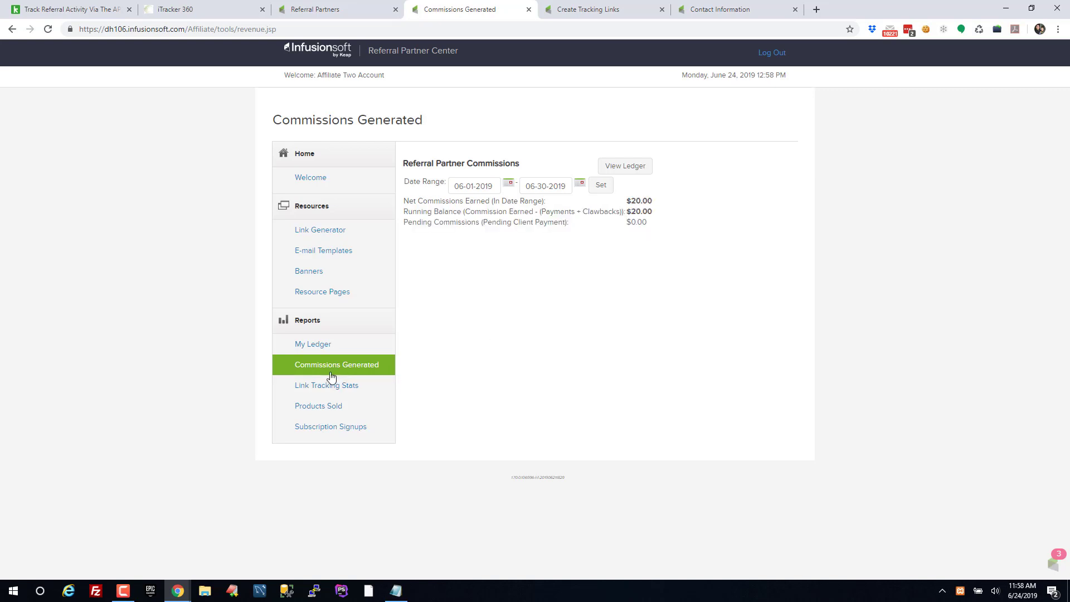
{"action": "left_click", "coordinate": [315, 346]}
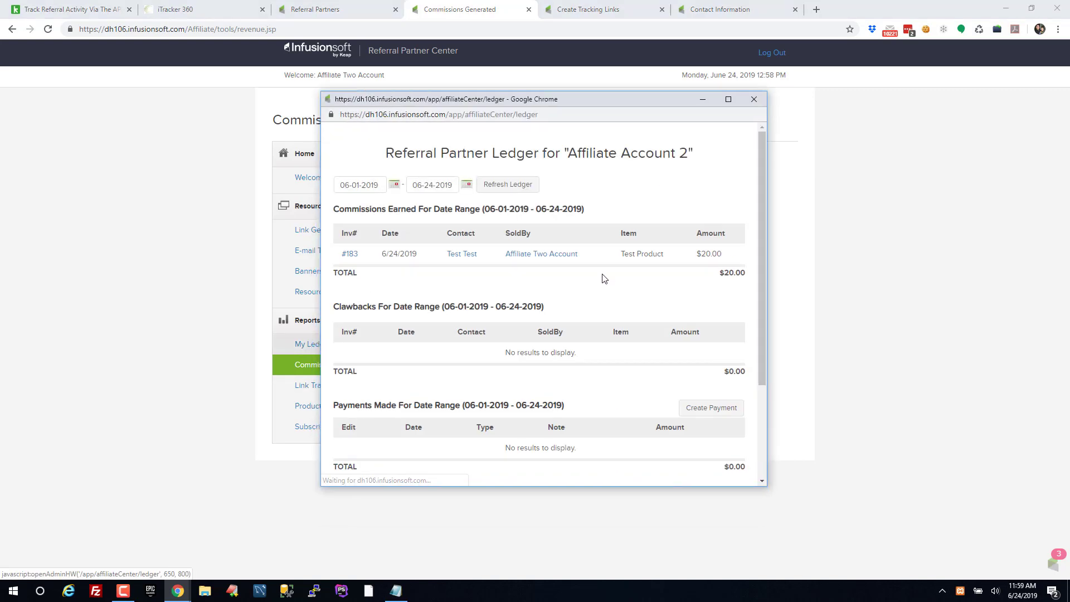
{"action": "left_click_drag", "start_coordinate": [616, 255], "coordinate": [747, 268]}
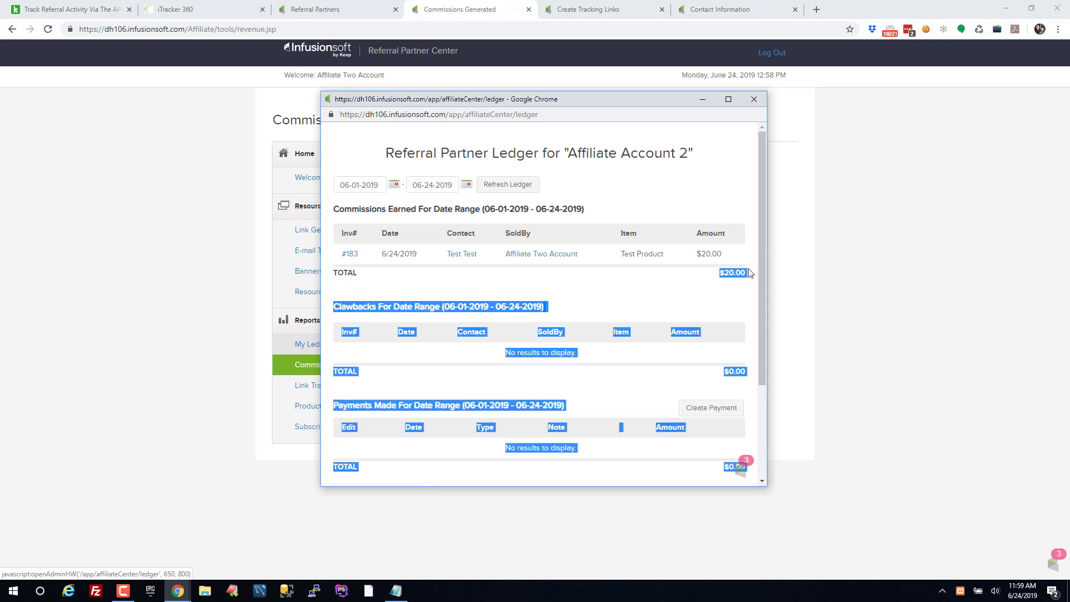
{"action": "left_click", "coordinate": [731, 176]}
{"action": "left_click", "coordinate": [753, 100]}
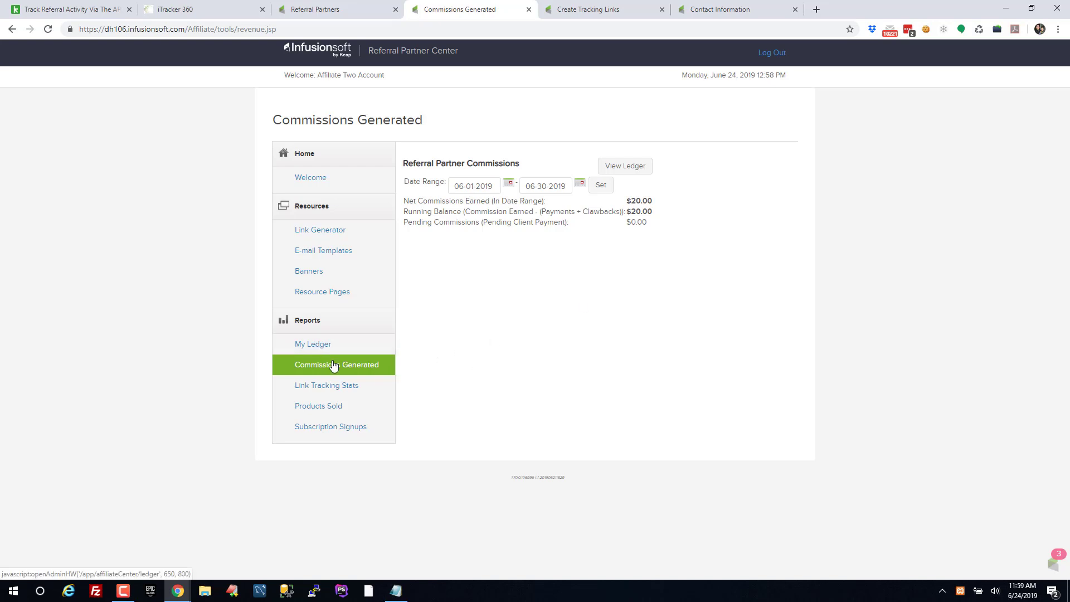
{"action": "left_click", "coordinate": [335, 387]}
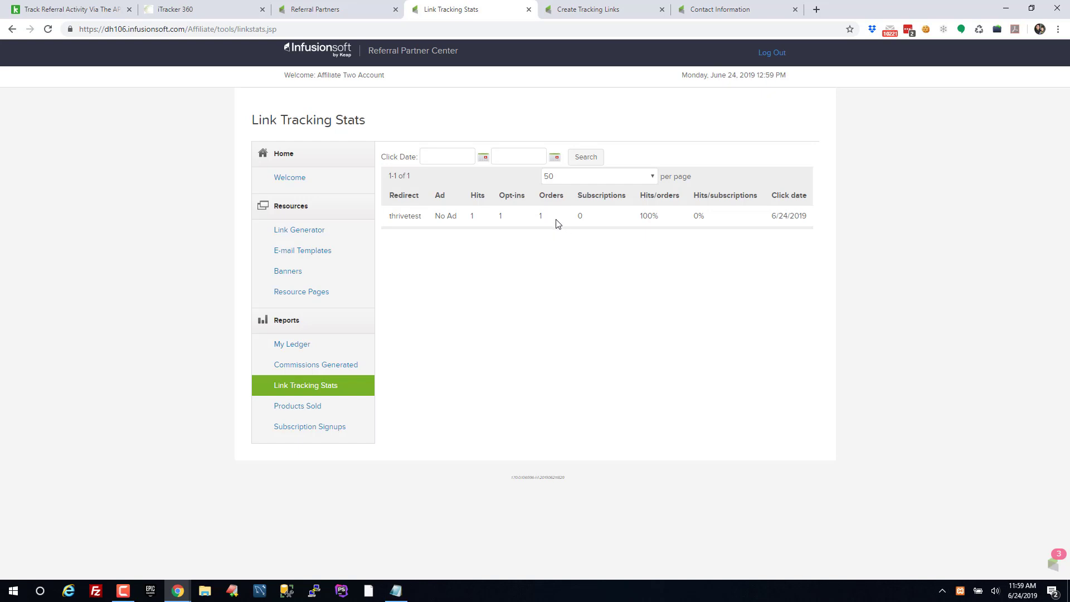
Search the buyer's e-mail, open the test contact's record and show its orders
{"action": "left_click", "coordinate": [324, 10]}
{"action": "left_click", "coordinate": [662, 54]}
{"action": "key", "text": "ctrl+v"}
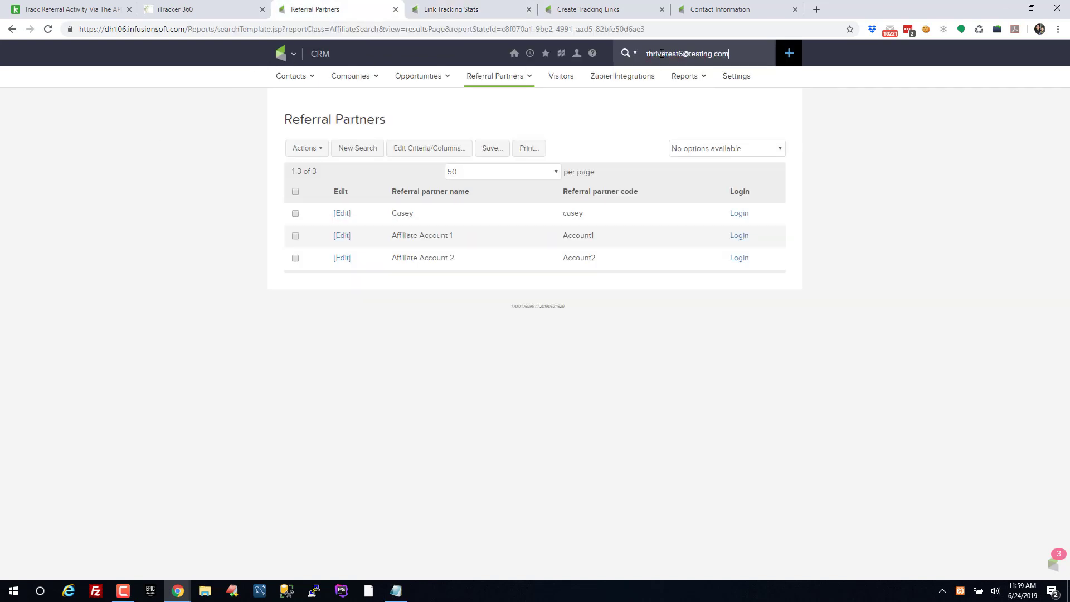
{"action": "left_click", "coordinate": [670, 96]}
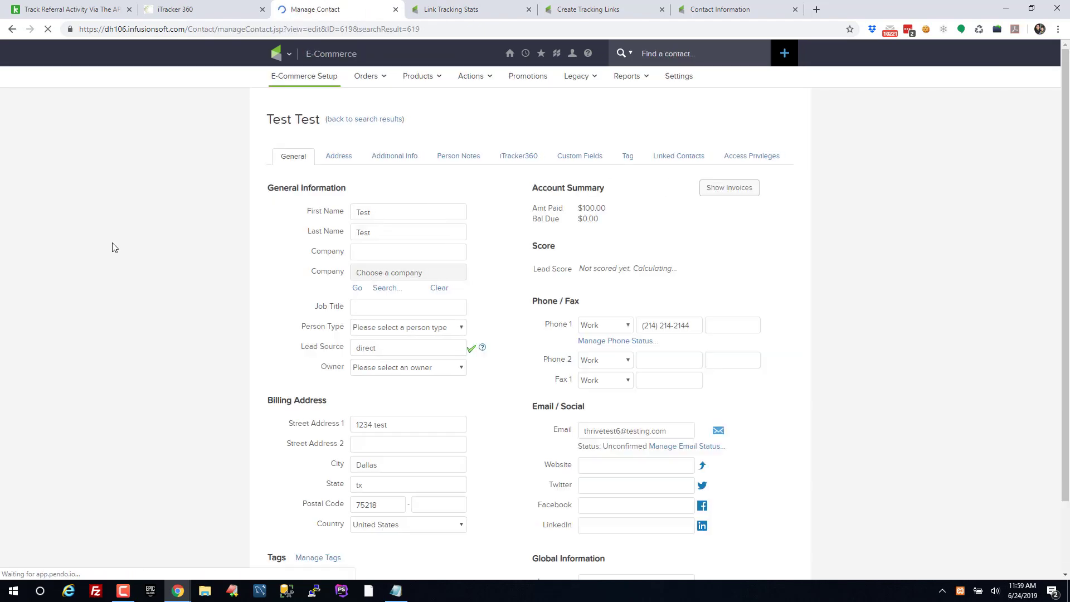
{"action": "scroll", "coordinate": [113, 248], "scroll_direction": "down", "scroll_amount": 5}
{"action": "left_click", "coordinate": [695, 423]}
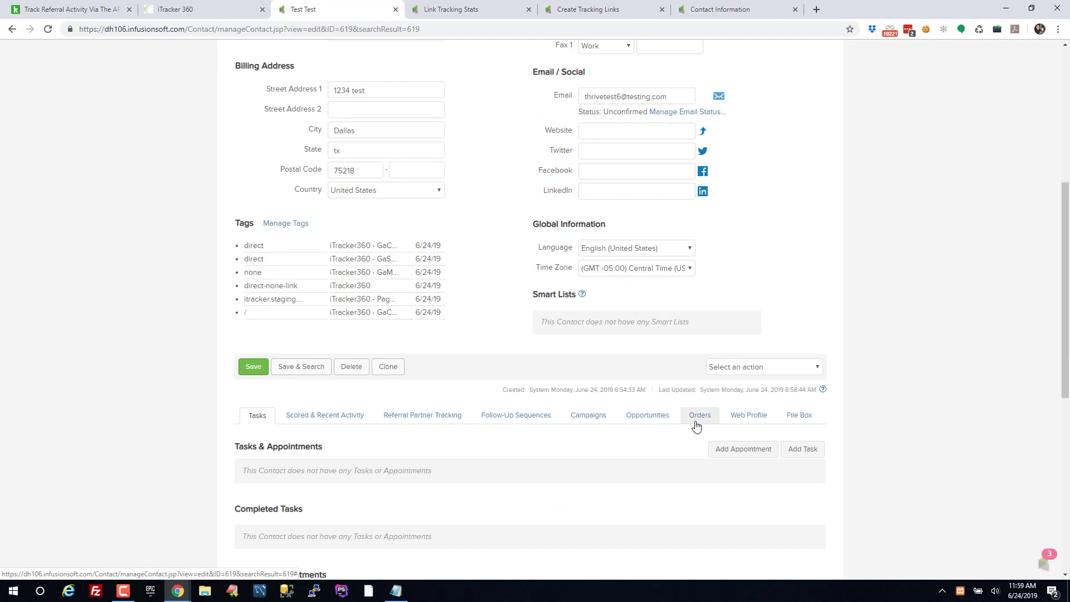
Open the $100 order-form purchase and point out its commission totals
{"action": "scroll", "coordinate": [184, 471], "scroll_direction": "down", "scroll_amount": 4}
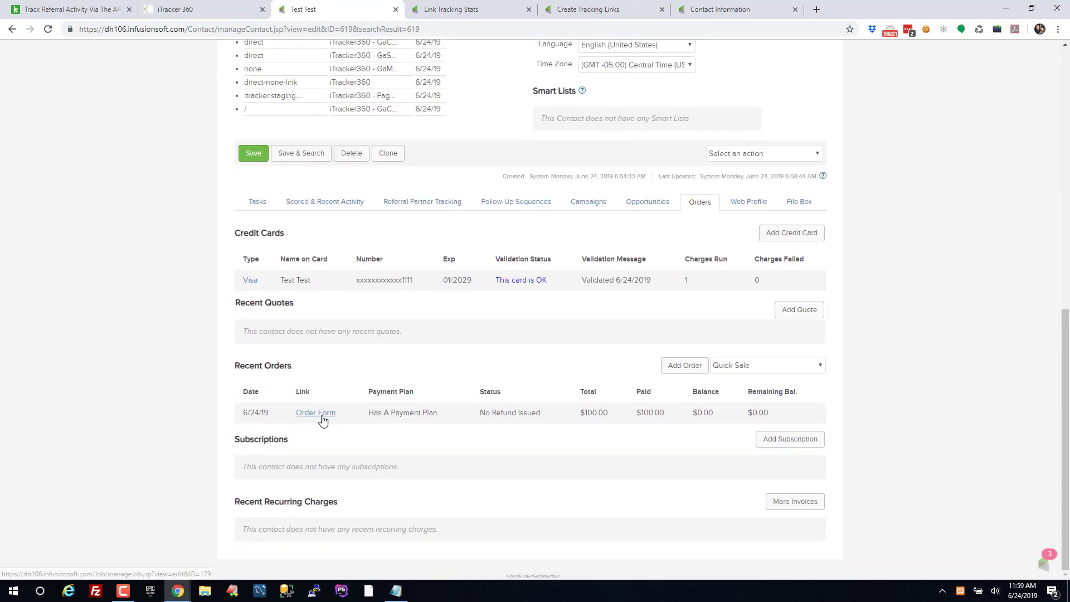
{"action": "left_click", "coordinate": [322, 417]}
{"action": "scroll", "coordinate": [502, 426], "scroll_direction": "down", "scroll_amount": 5}
{"action": "scroll", "coordinate": [549, 427], "scroll_direction": "down", "scroll_amount": 6}
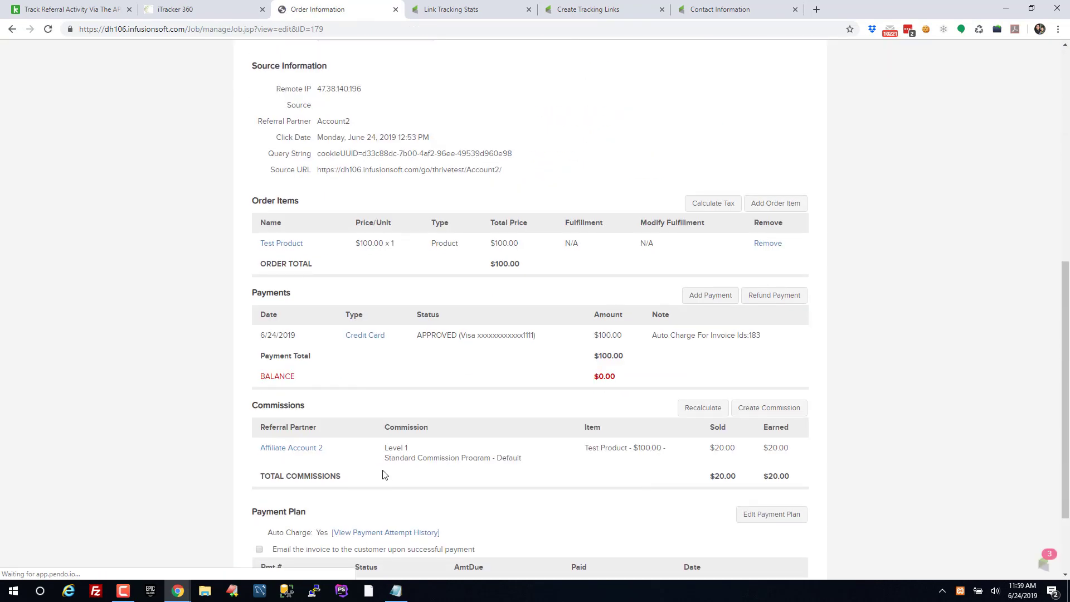
{"action": "left_click_drag", "start_coordinate": [336, 346], "coordinate": [711, 368]}
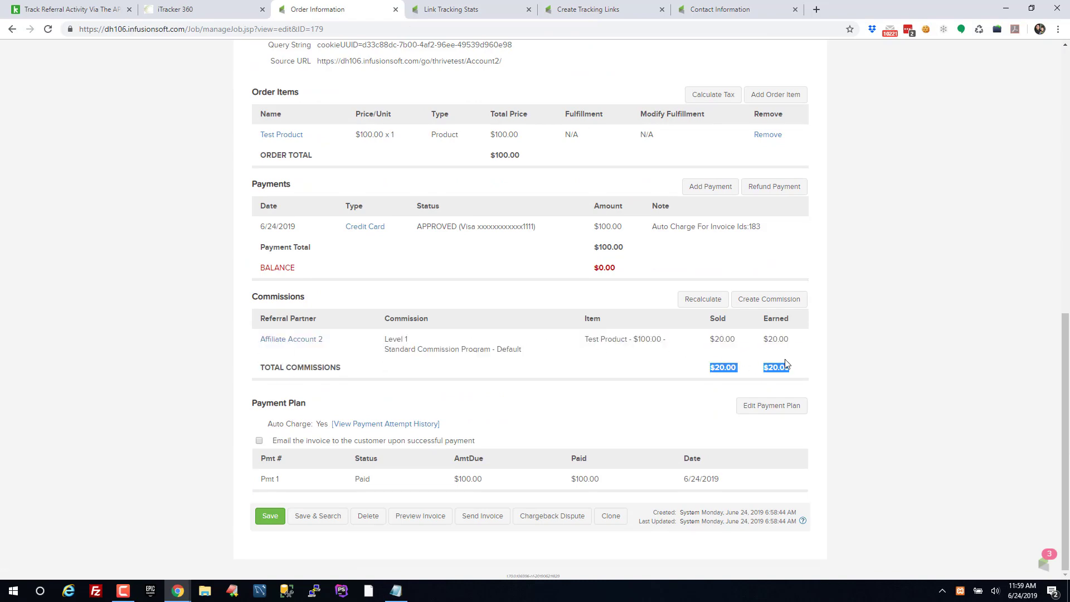
{"action": "left_click", "coordinate": [872, 389]}
{"action": "scroll", "coordinate": [884, 397], "scroll_direction": "up", "scroll_amount": 10}
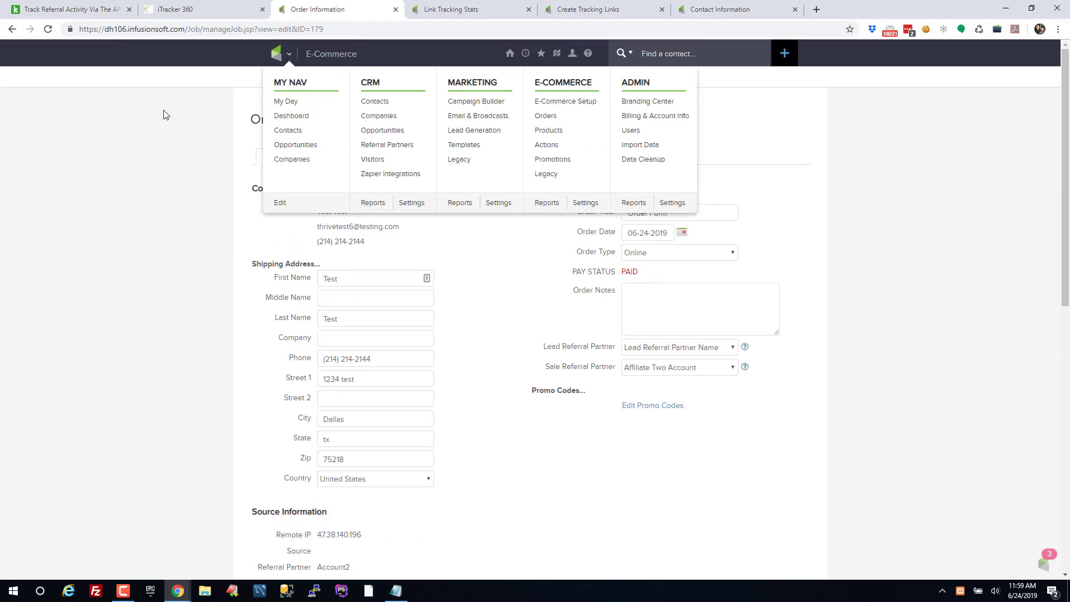
Return to the contact record's Orders tab showing the saved Visa card and $100.00 order
{"action": "left_click", "coordinate": [327, 213]}
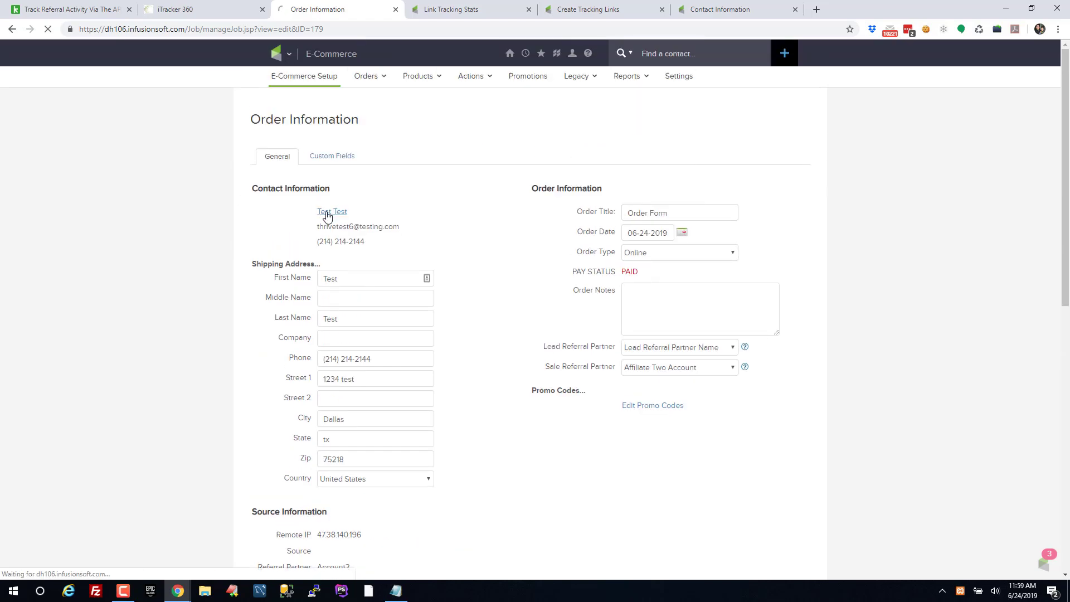
{"action": "scroll", "coordinate": [162, 306], "scroll_direction": "down", "scroll_amount": 8}
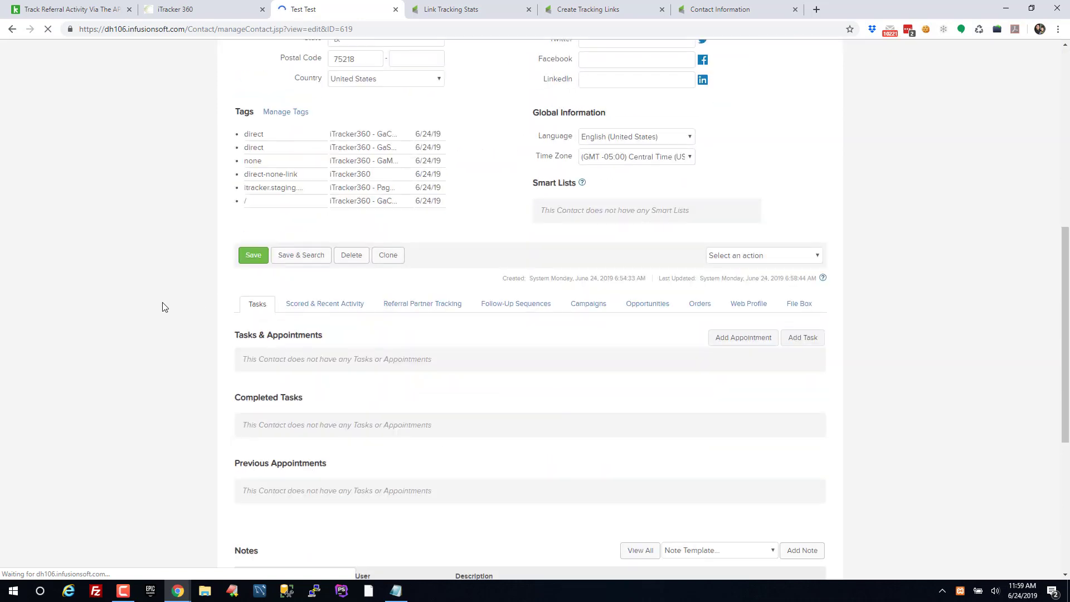
{"action": "scroll", "coordinate": [836, 388], "scroll_direction": "down", "scroll_amount": 4}
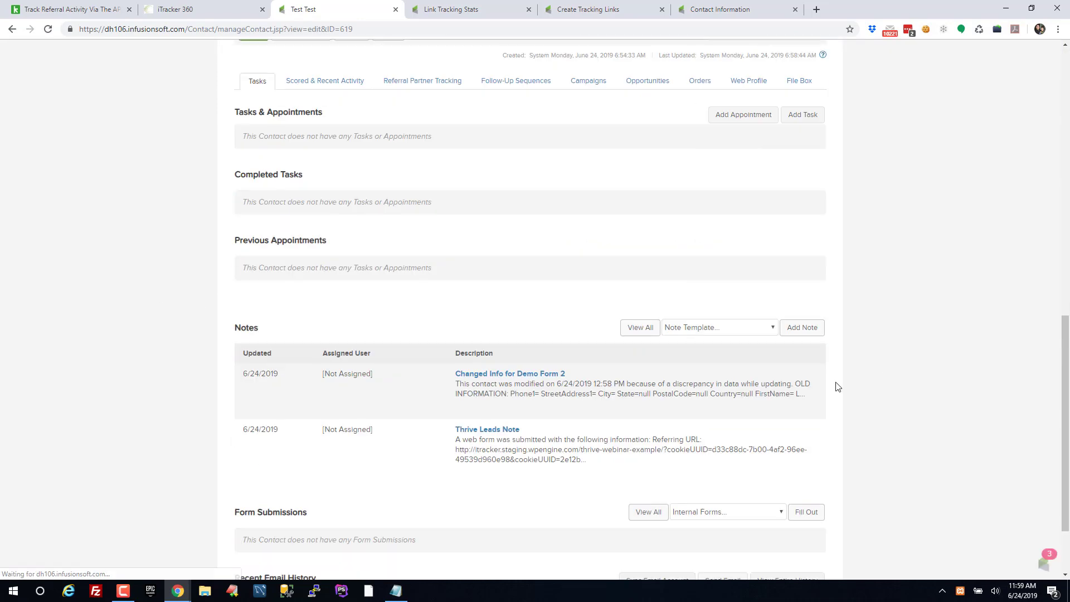
{"action": "left_click", "coordinate": [691, 89]}
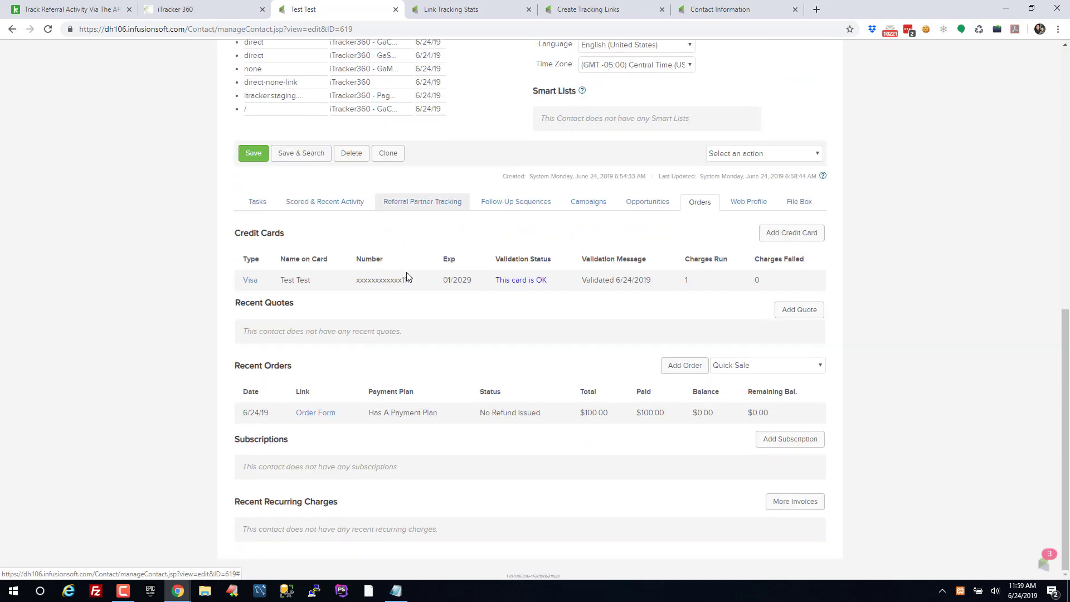
Add a new order for the contact titled 'Manual Order 2' and save it
{"action": "left_click", "coordinate": [680, 368]}
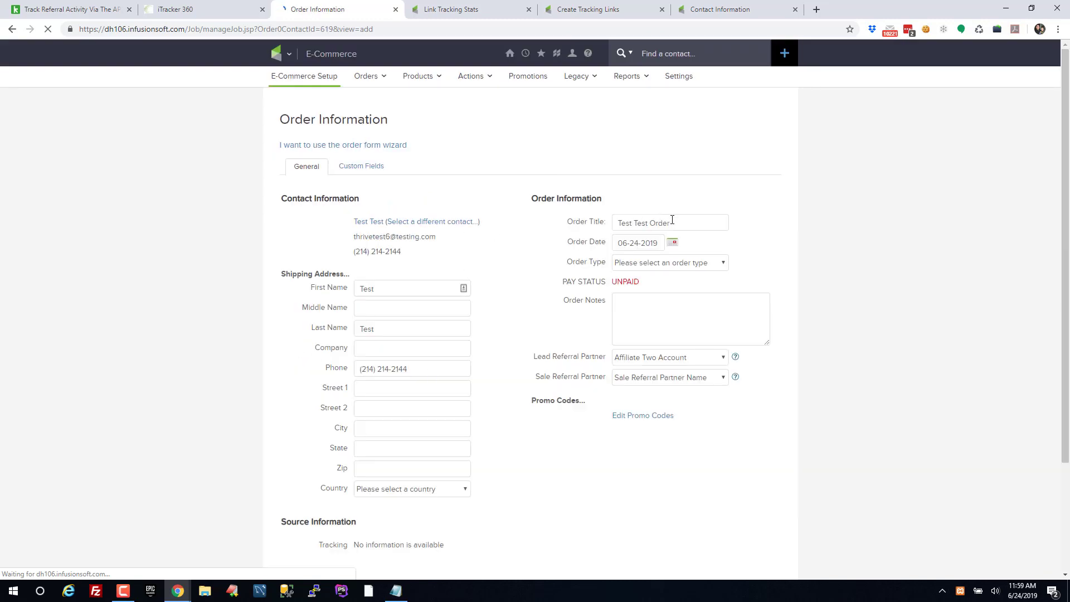
{"action": "type", "text": "Manual Order 2"}
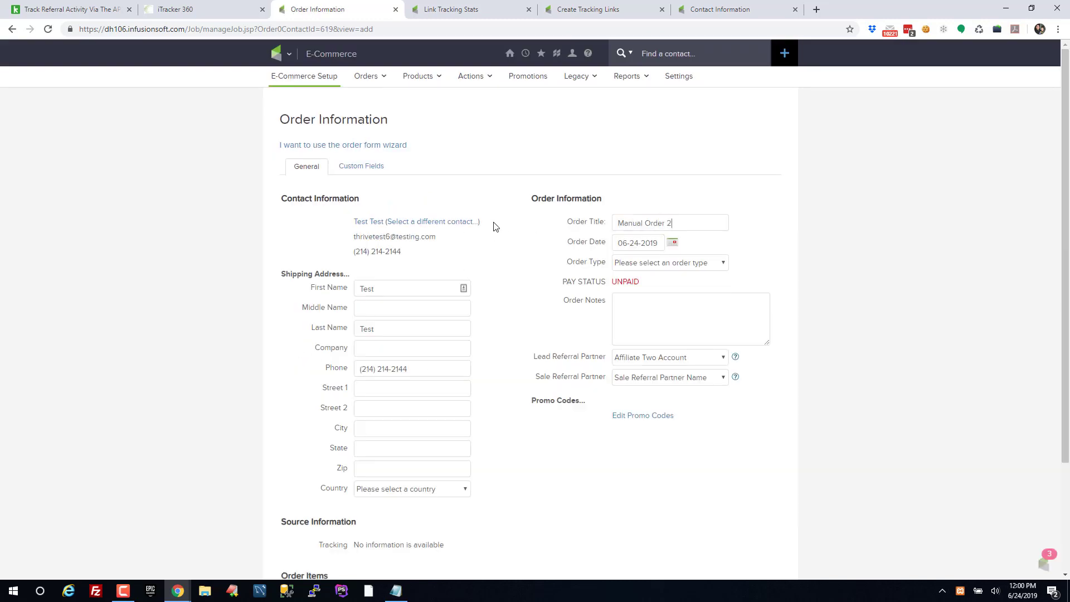
{"action": "scroll", "coordinate": [779, 288], "scroll_direction": "down", "scroll_amount": 3}
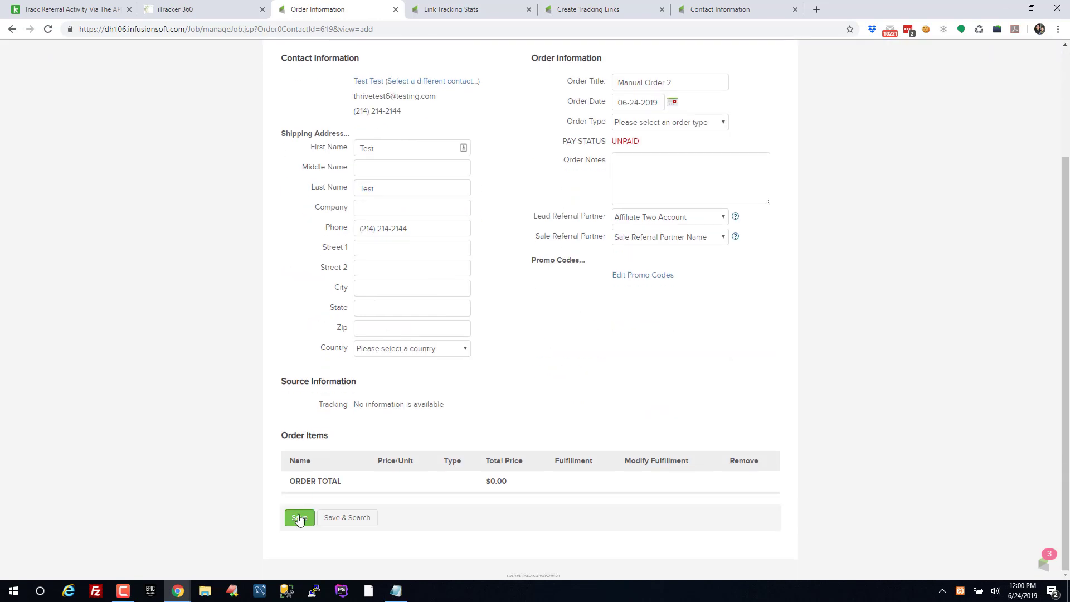
{"action": "left_click", "coordinate": [299, 517]}
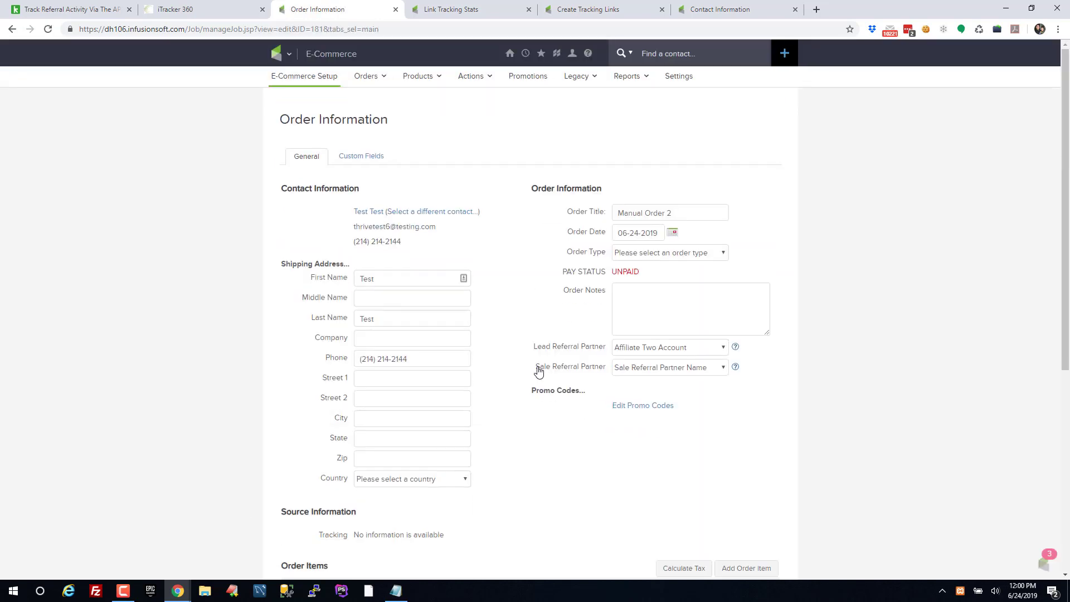
Set both Lead and Sale Referral Partner to Affiliate Two Account
{"action": "left_click_drag", "start_coordinate": [549, 370], "coordinate": [607, 375]}
{"action": "left_click", "coordinate": [634, 370]}
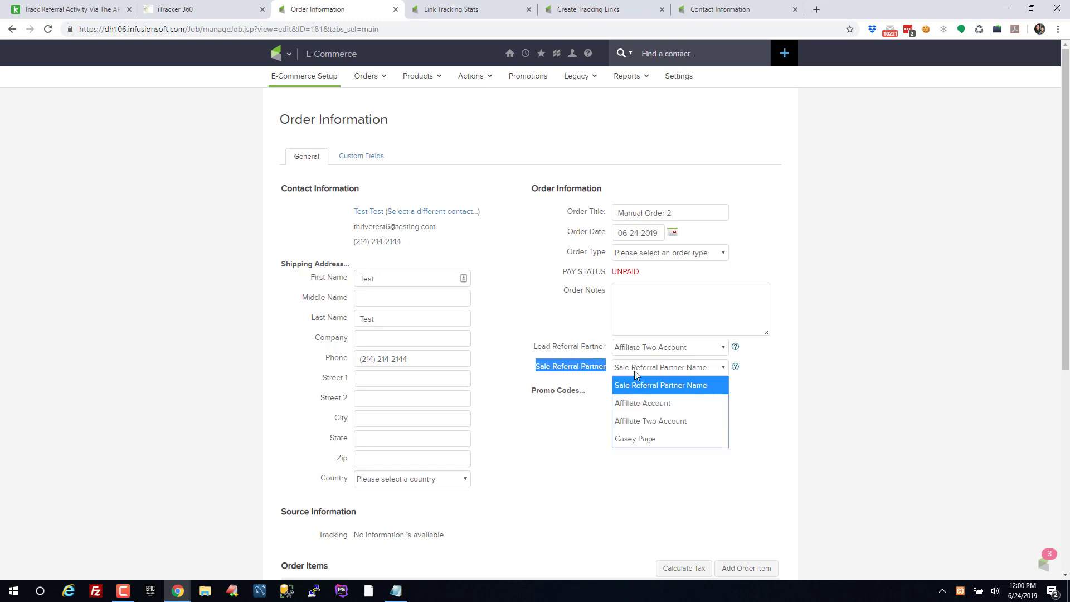
{"action": "left_click", "coordinate": [652, 372]}
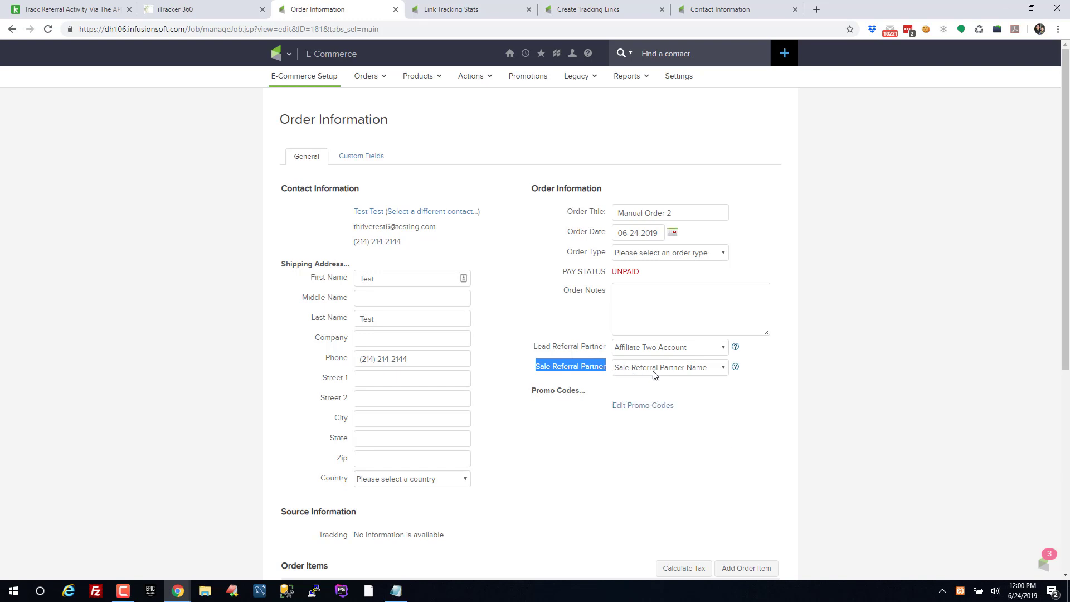
{"action": "left_click", "coordinate": [534, 347]}
{"action": "left_click_drag", "start_coordinate": [544, 371], "coordinate": [624, 372]}
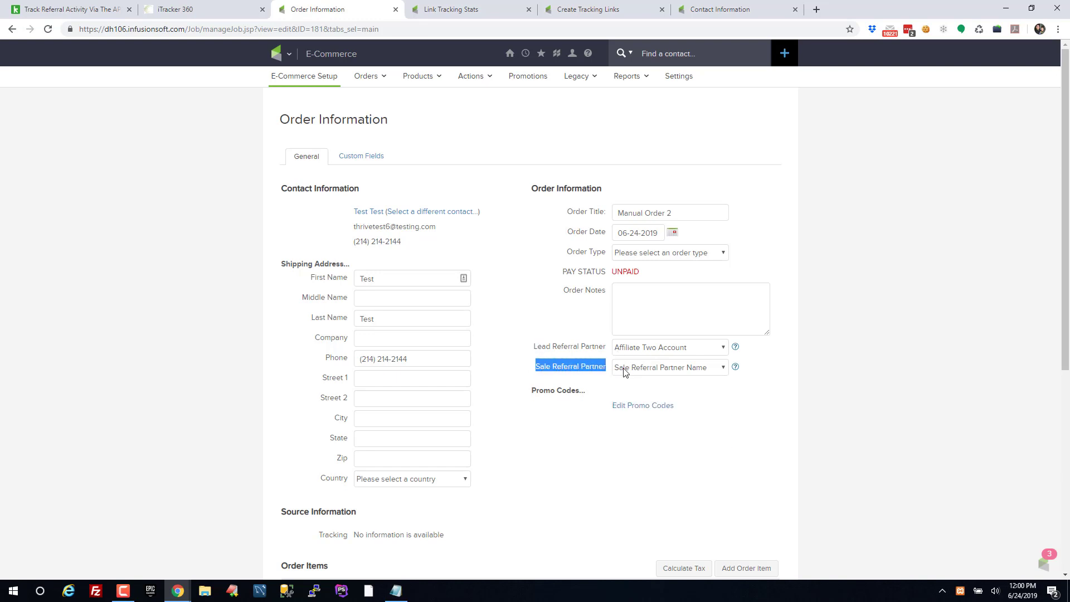
{"action": "left_click", "coordinate": [892, 395]}
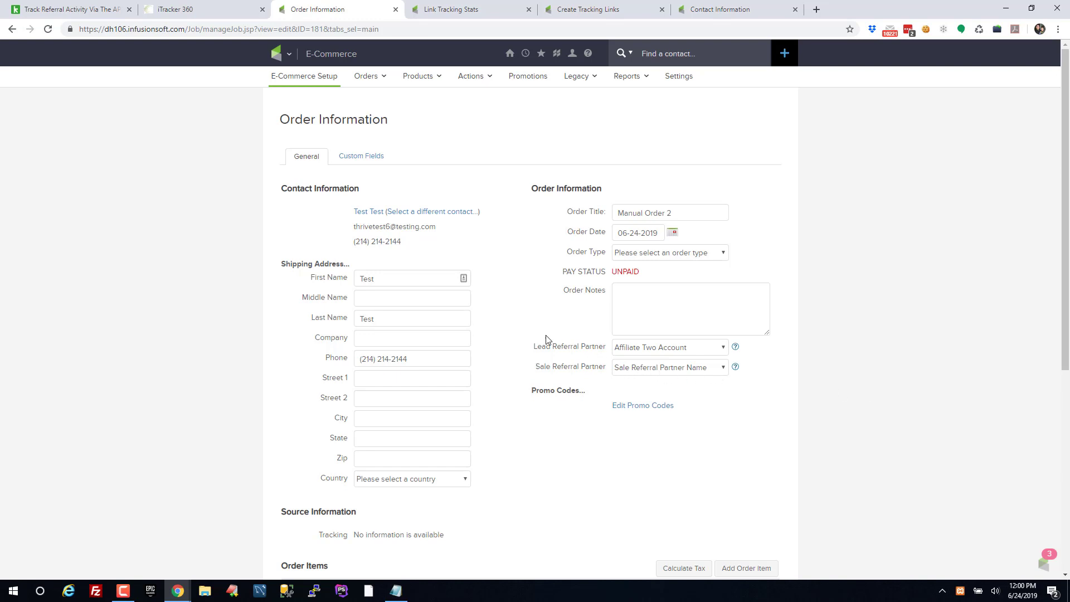
{"action": "left_click", "coordinate": [683, 352]}
{"action": "left_click", "coordinate": [675, 352]}
{"action": "left_click", "coordinate": [664, 352]}
{"action": "left_click", "coordinate": [659, 401]}
{"action": "left_click_drag", "start_coordinate": [536, 369], "coordinate": [603, 374]}
{"action": "left_click", "coordinate": [669, 369]}
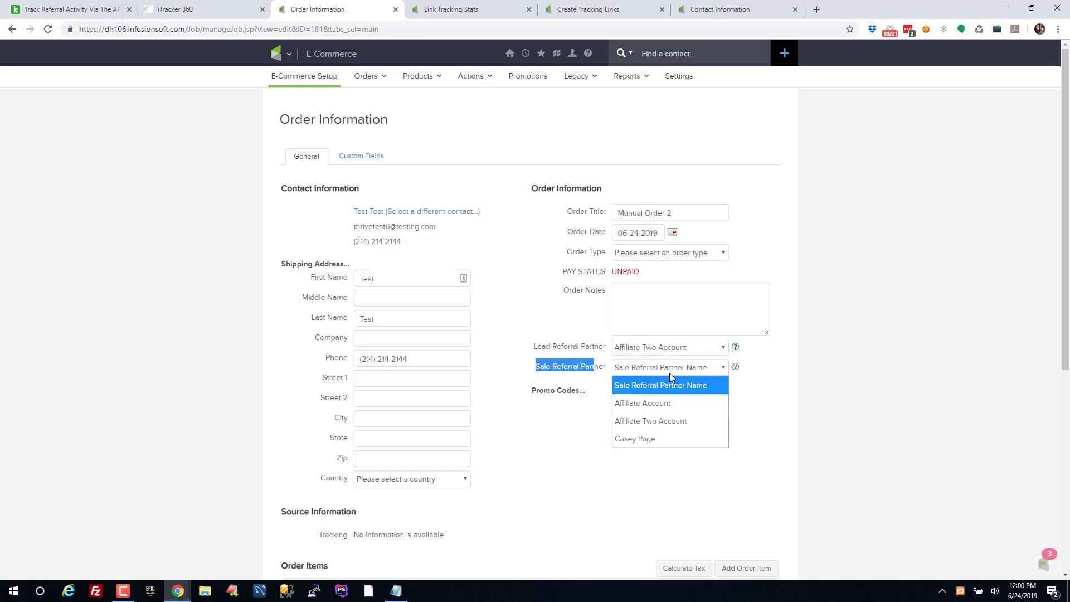
{"action": "left_click", "coordinate": [676, 423]}
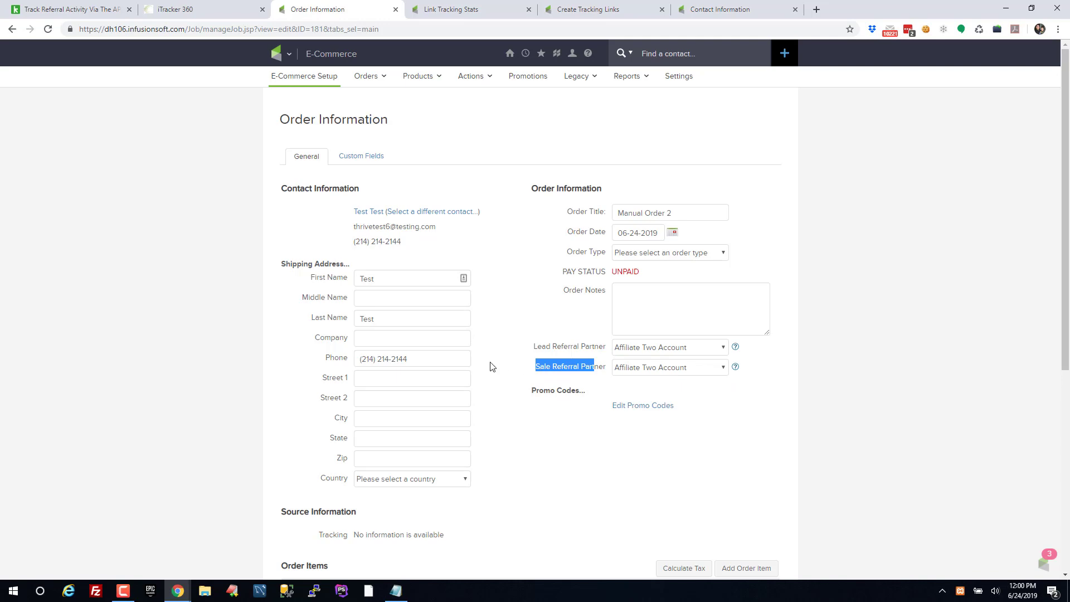
{"action": "left_click_drag", "start_coordinate": [492, 367], "coordinate": [600, 368]}
{"action": "left_click", "coordinate": [811, 413]}
Add a Test Product order item at $500.00 and save it
{"action": "scroll", "coordinate": [813, 413], "scroll_direction": "down", "scroll_amount": 6}
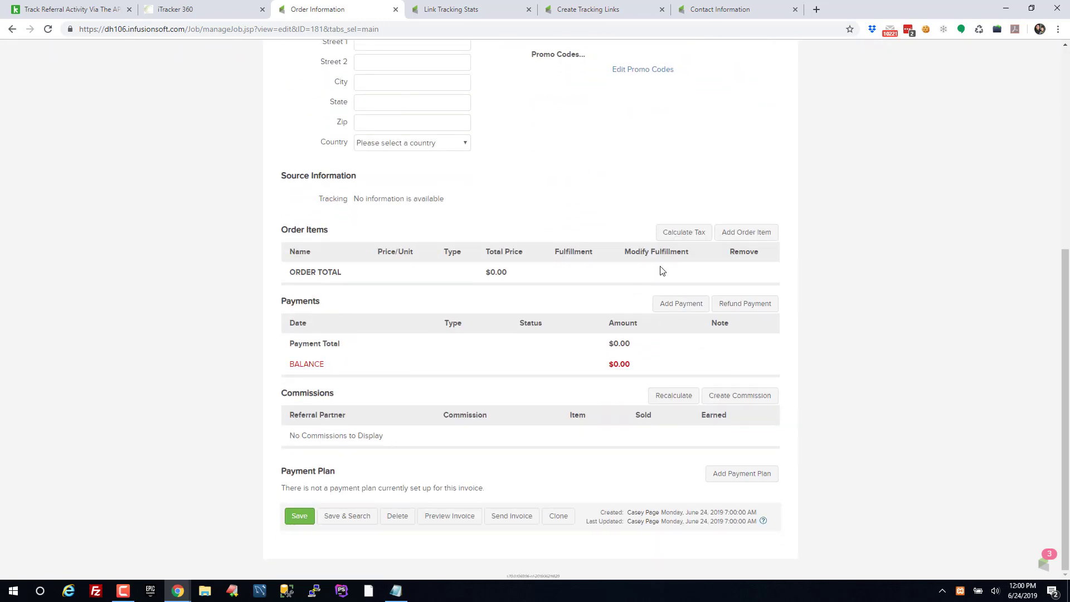
{"action": "left_click", "coordinate": [758, 232]}
{"action": "left_click", "coordinate": [528, 316]}
{"action": "type", "text": "pr"}
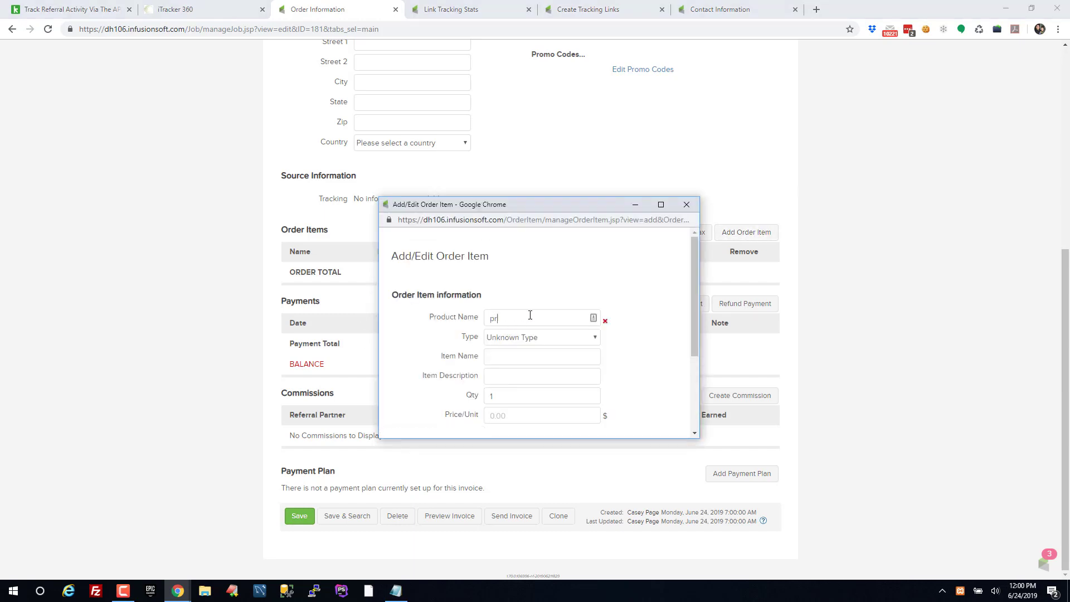
{"action": "type", "text": "ogr"}
{"action": "key", "text": "ctrl+a"}
{"action": "type", "text": "te"}
{"action": "left_click", "coordinate": [526, 333]}
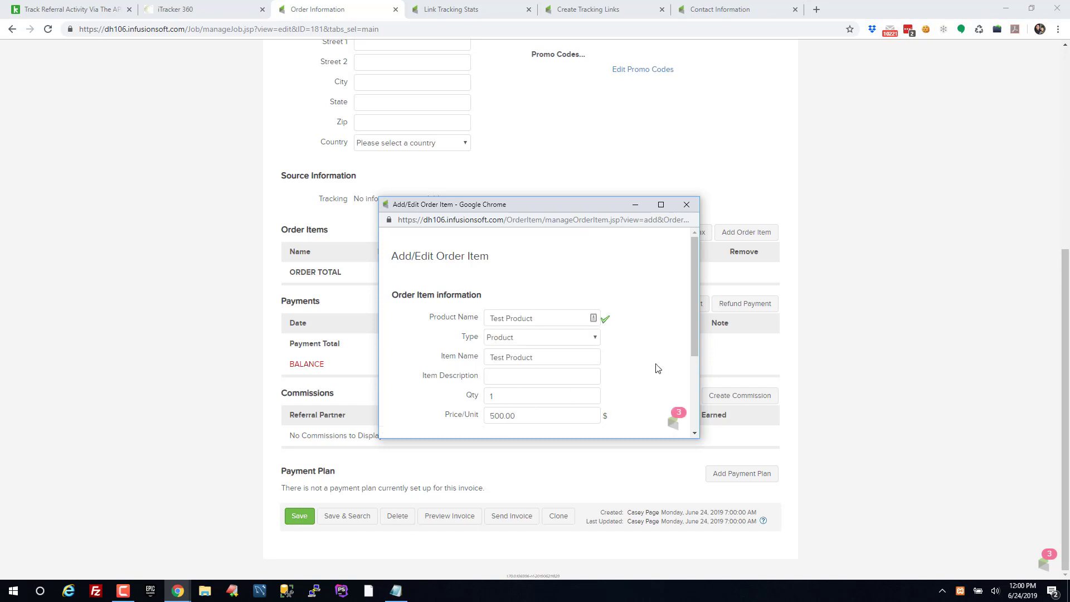
{"action": "scroll", "coordinate": [591, 377], "scroll_direction": "down", "scroll_amount": 3}
{"action": "left_click", "coordinate": [409, 400]}
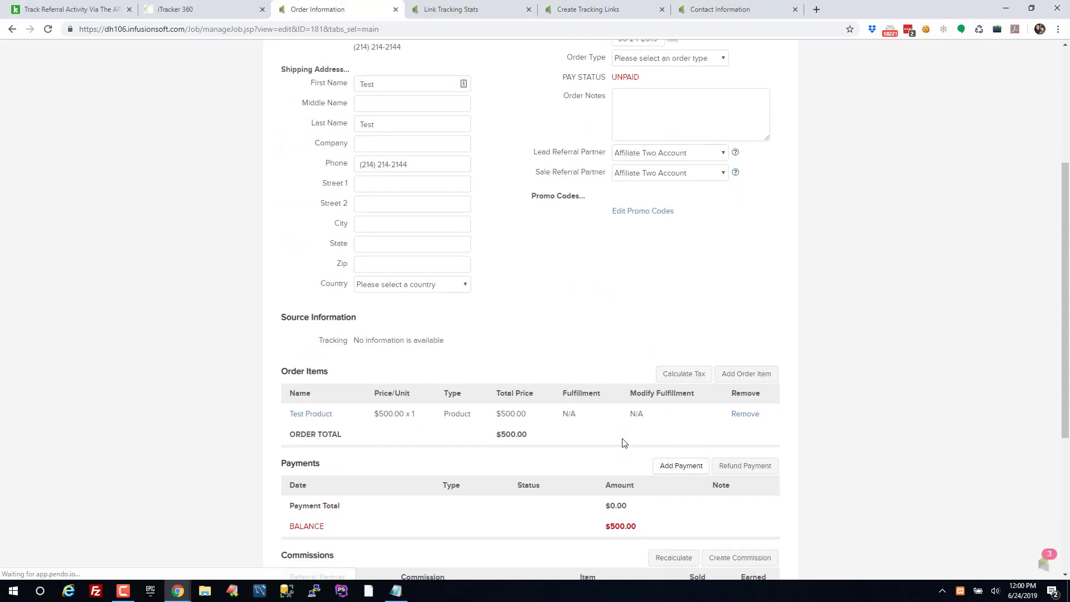
Apply a $500.00 Cash payment to the manual order so it shows paid in full
{"action": "left_click", "coordinate": [681, 466]}
{"action": "left_click", "coordinate": [481, 315]}
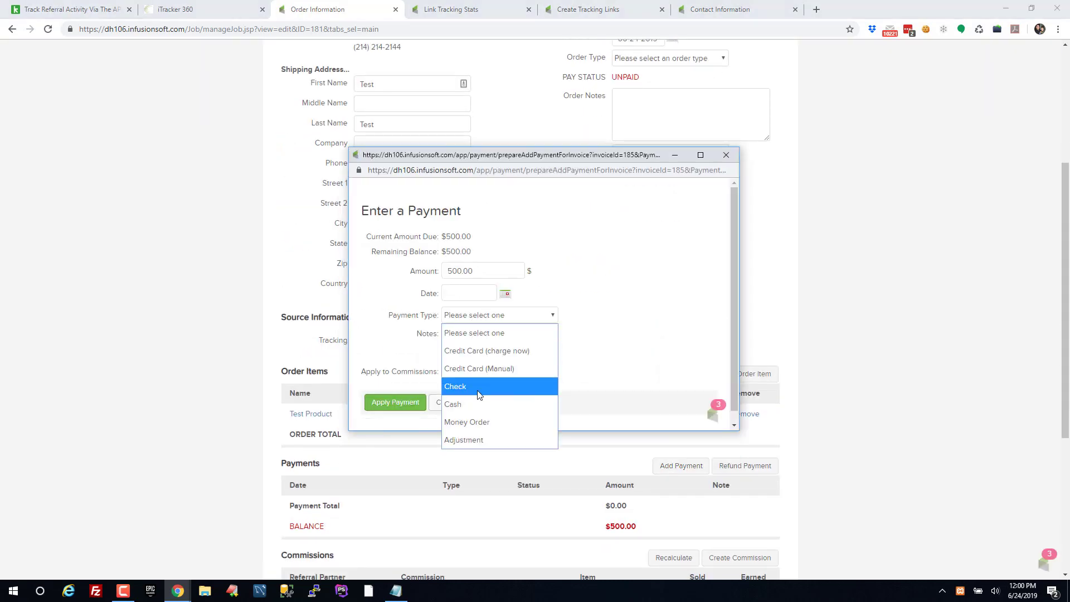
{"action": "left_click", "coordinate": [469, 405]}
{"action": "left_click", "coordinate": [379, 403]}
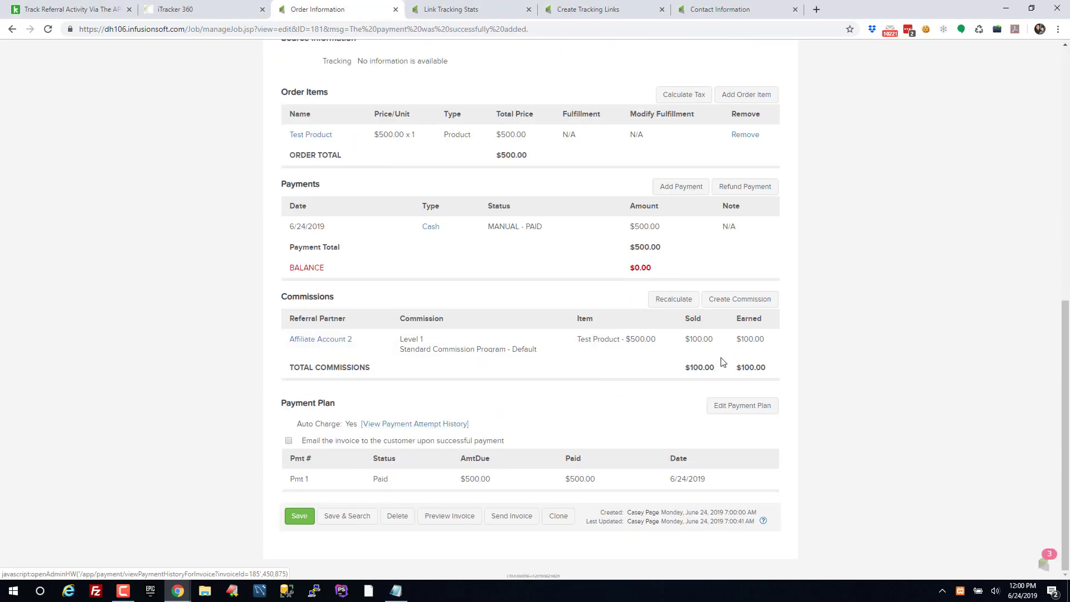
Review the Commissions table showing the $100.00 Level 1 commission for Affiliate Account 2
{"action": "left_click_drag", "start_coordinate": [769, 370], "coordinate": [664, 369]}
{"action": "left_click", "coordinate": [711, 369]}
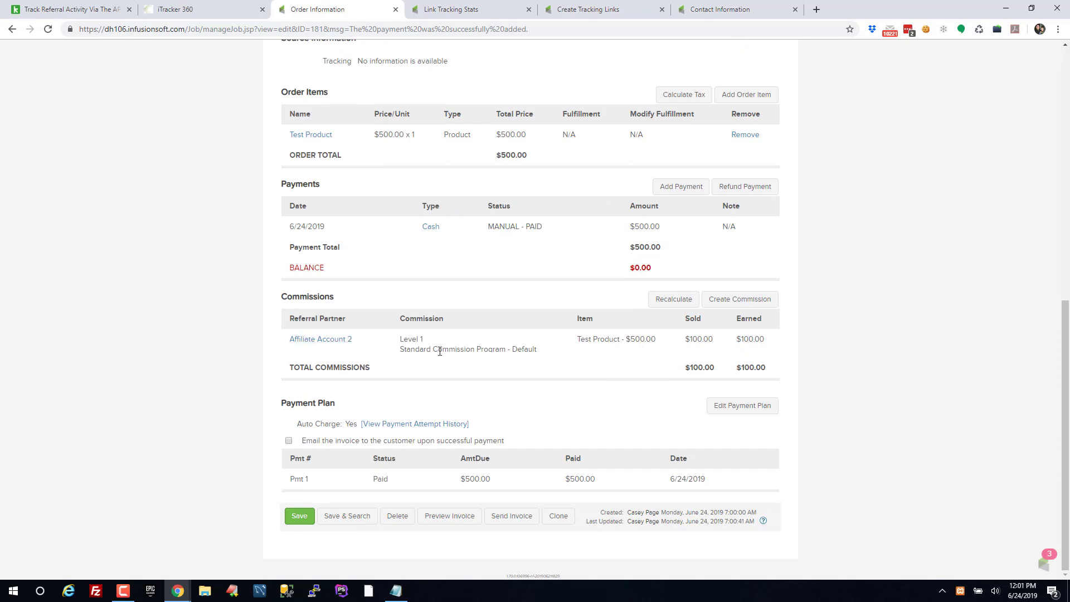
{"action": "left_click_drag", "start_coordinate": [399, 338], "coordinate": [573, 360]}
{"action": "left_click", "coordinate": [573, 361]}
{"action": "scroll", "coordinate": [513, 352], "scroll_direction": "up", "scroll_amount": 5}
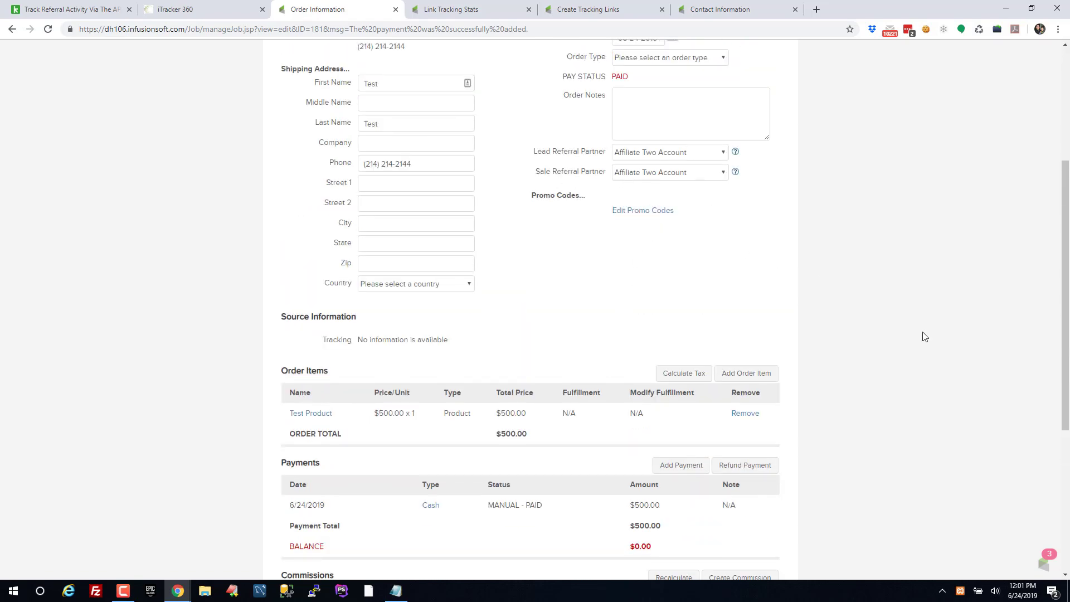
{"action": "left_click", "coordinate": [66, 17]}
Highlight the 'Track Referral Activity Via The API' title and example redirect URL, then return to iTracker360 API Sync
{"action": "scroll", "coordinate": [226, 150], "scroll_direction": "up", "scroll_amount": 3}
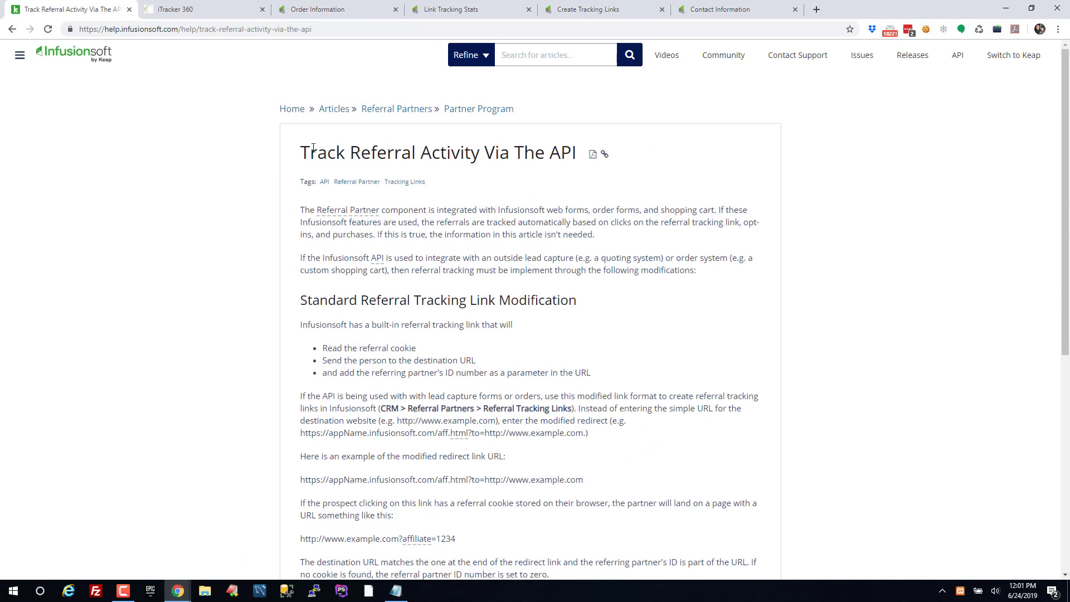
{"action": "left_click_drag", "start_coordinate": [313, 147], "coordinate": [535, 153]}
{"action": "left_click", "coordinate": [543, 171]}
{"action": "scroll", "coordinate": [589, 223], "scroll_direction": "down", "scroll_amount": 5}
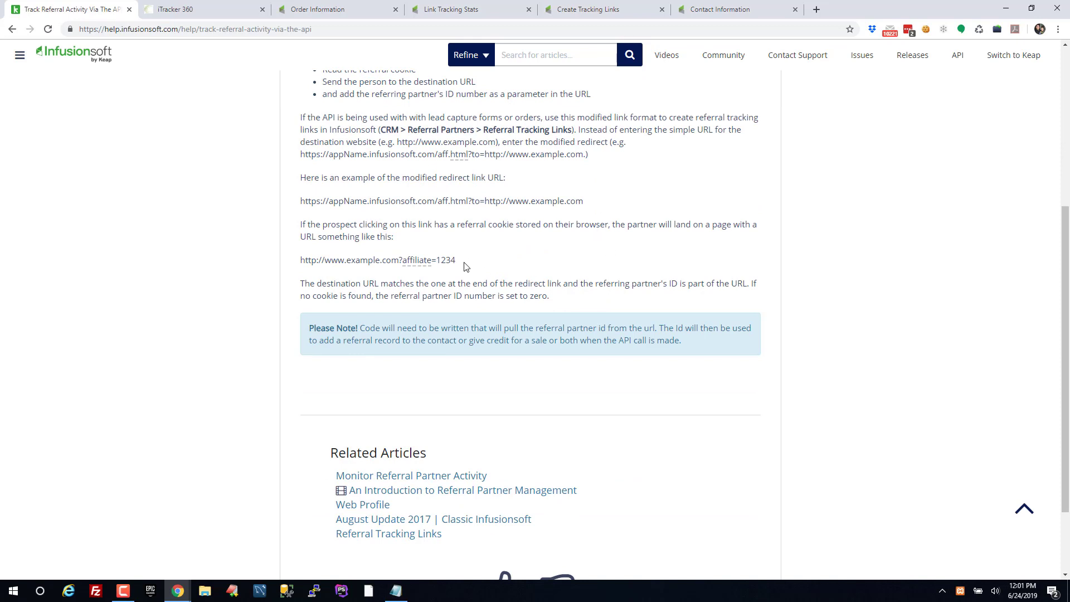
{"action": "left_click_drag", "start_coordinate": [584, 200], "coordinate": [298, 202]}
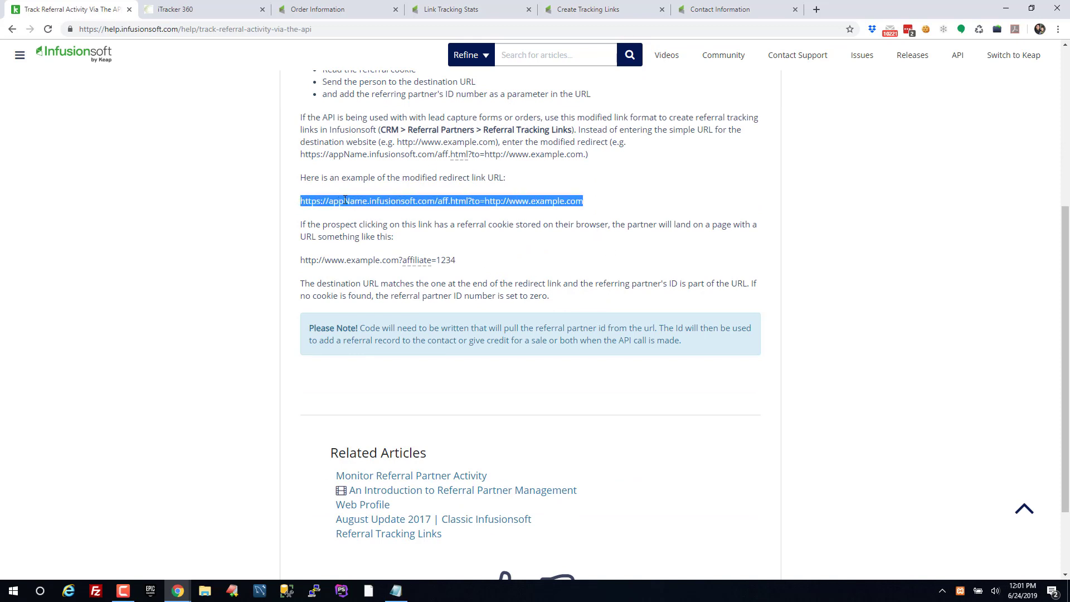
{"action": "left_click", "coordinate": [212, 9]}
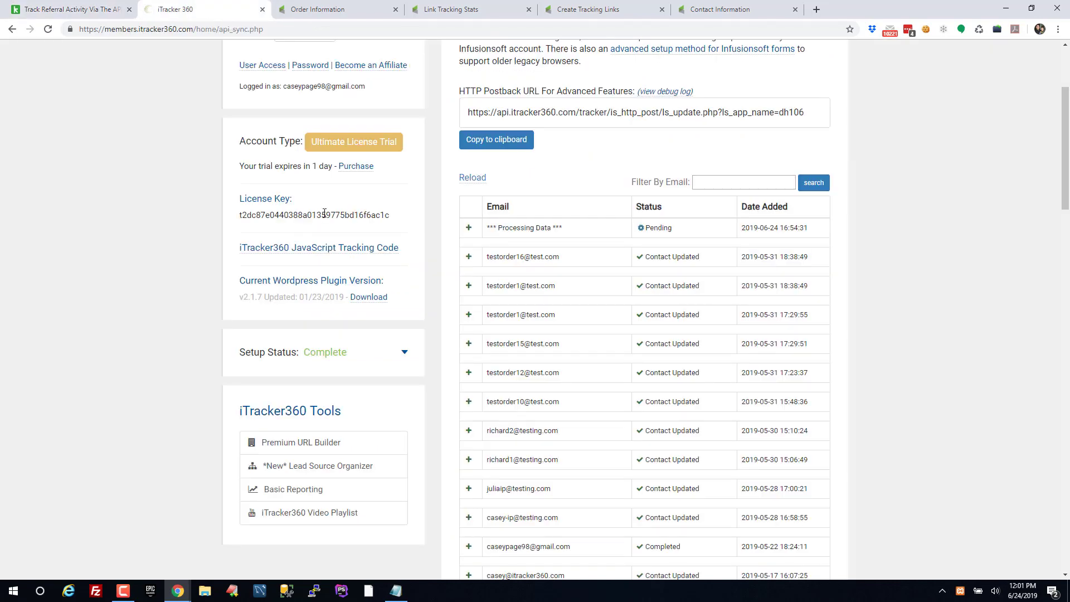
{"action": "scroll", "coordinate": [410, 125], "scroll_direction": "up", "scroll_amount": 3}
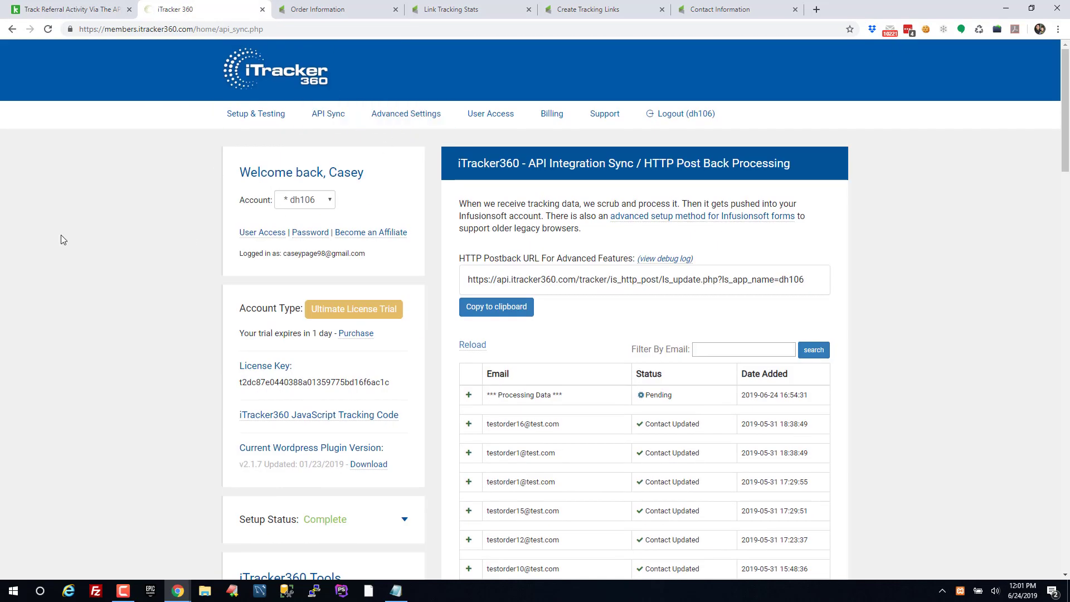